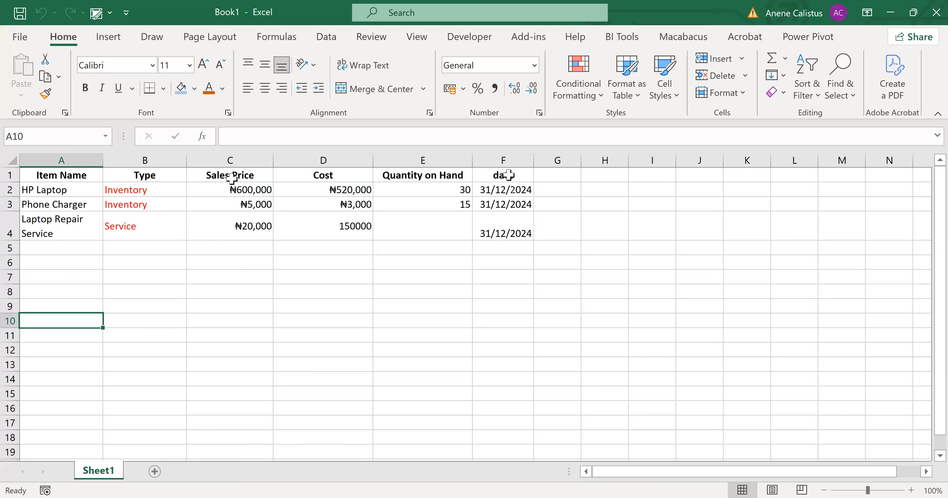
# Review the type, sales price, cost, quantity and date of each item in the item list.
pyautogui.click(489, 189)
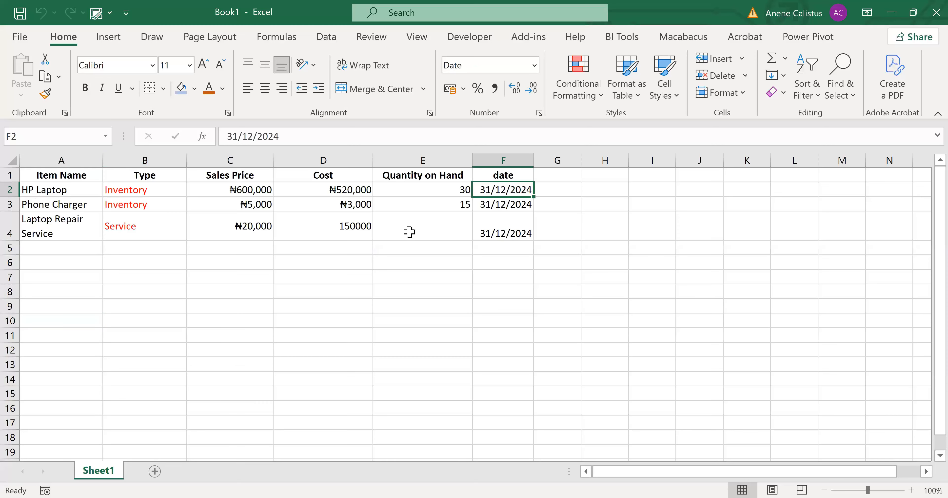
pyautogui.press('Home')
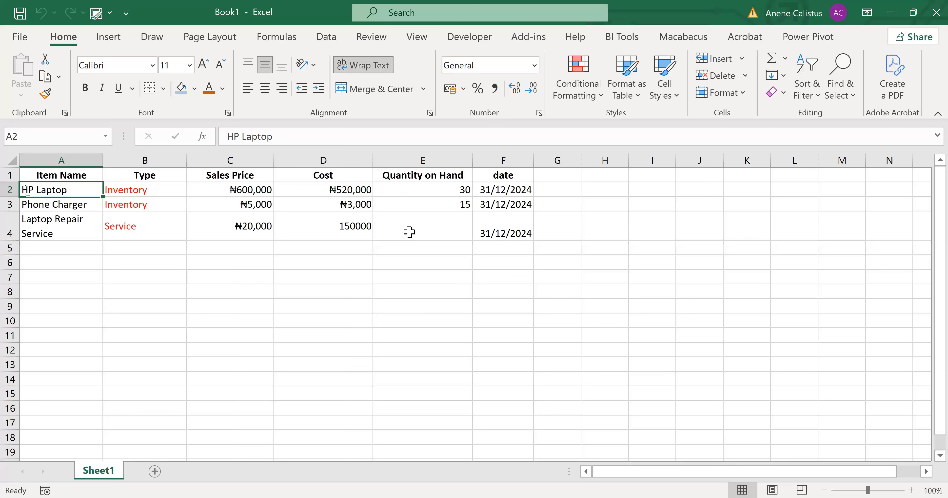
pyautogui.press('Right')
pyautogui.press('Right')
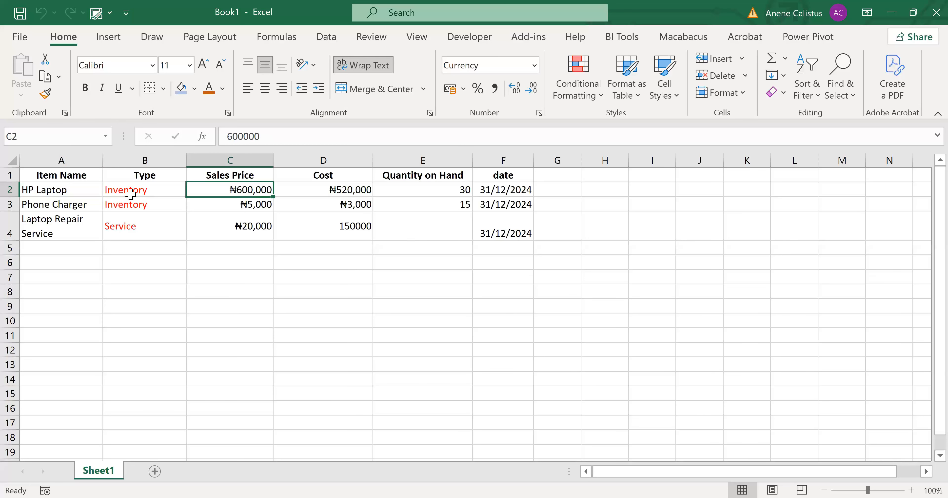
pyautogui.click(64, 203)
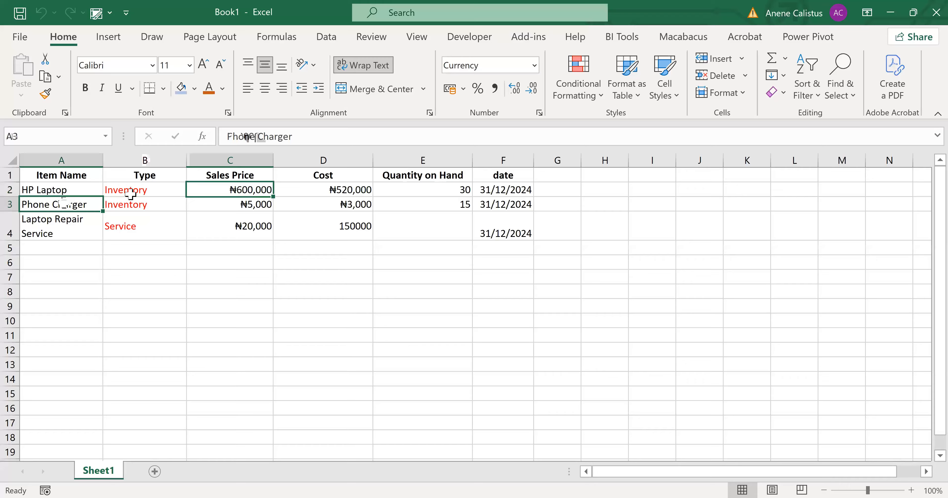
pyautogui.click(329, 203)
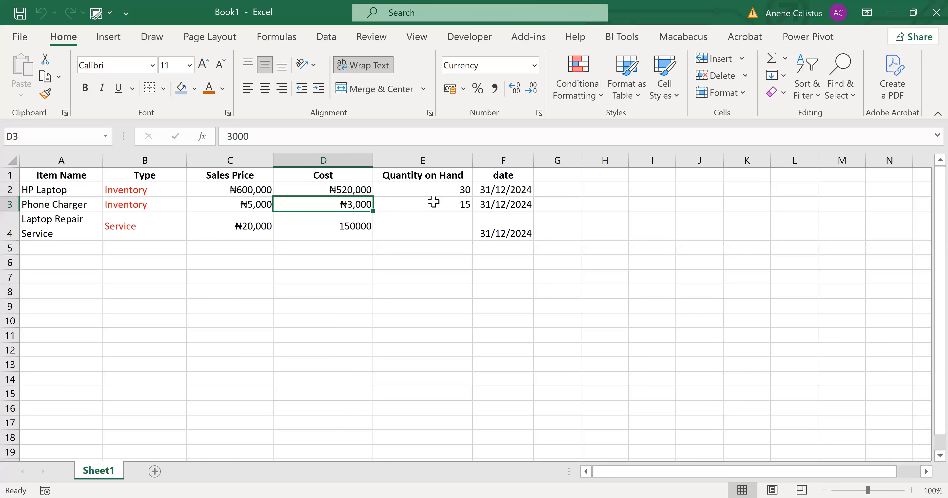
pyautogui.click(24, 231)
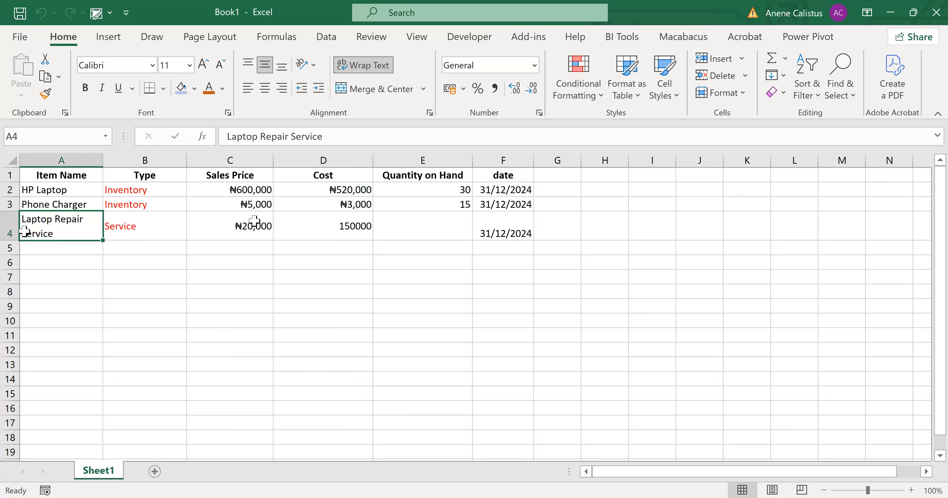
# Correct the Laptop Repair Service's cost by removing one extra zero.
pyautogui.doubleClick(356, 222)
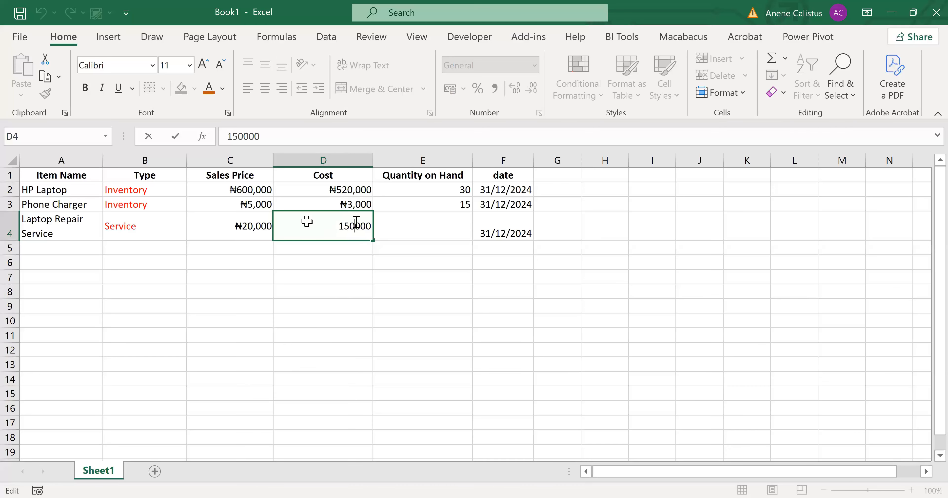
pyautogui.press('BackSpace')
pyautogui.hotkey('ctrl', 'Return')
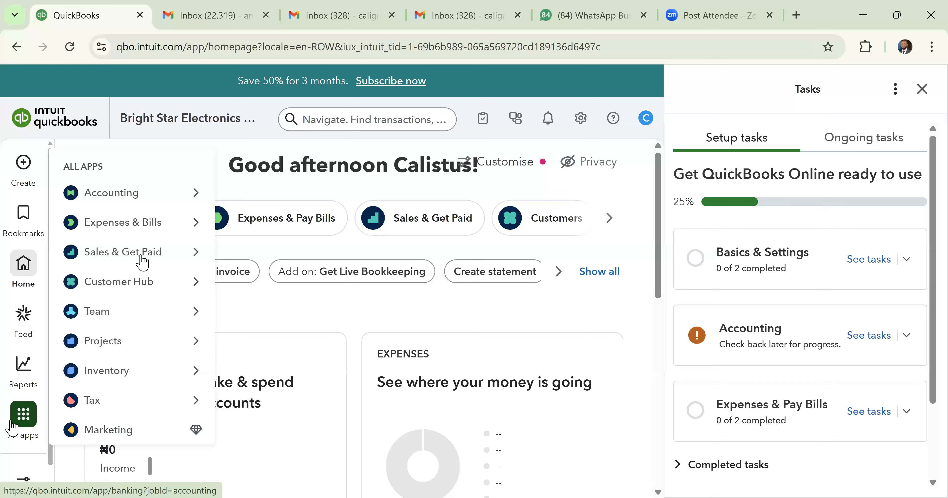
# Switch to QuickBooks, go to Products & services under Sales & Get Paid, and start adding a new item.
pyautogui.moveTo(142, 258)
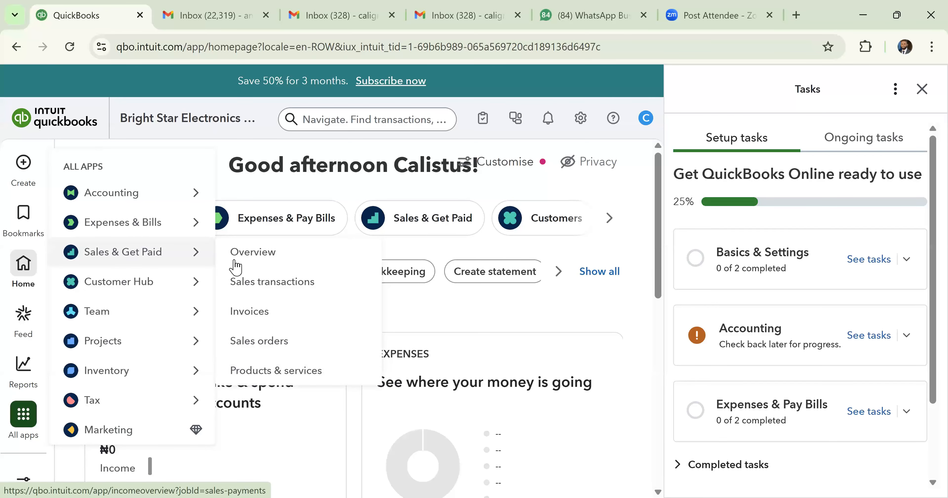
pyautogui.click(234, 266)
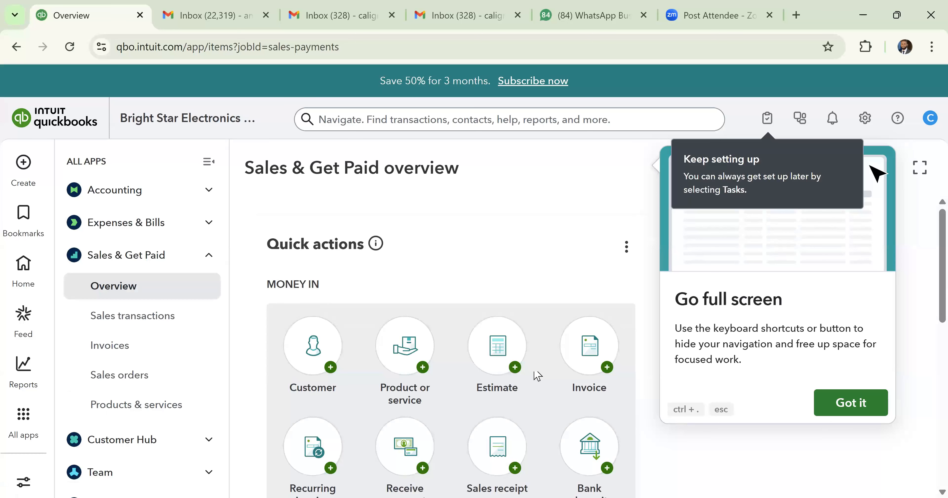
pyautogui.click(106, 412)
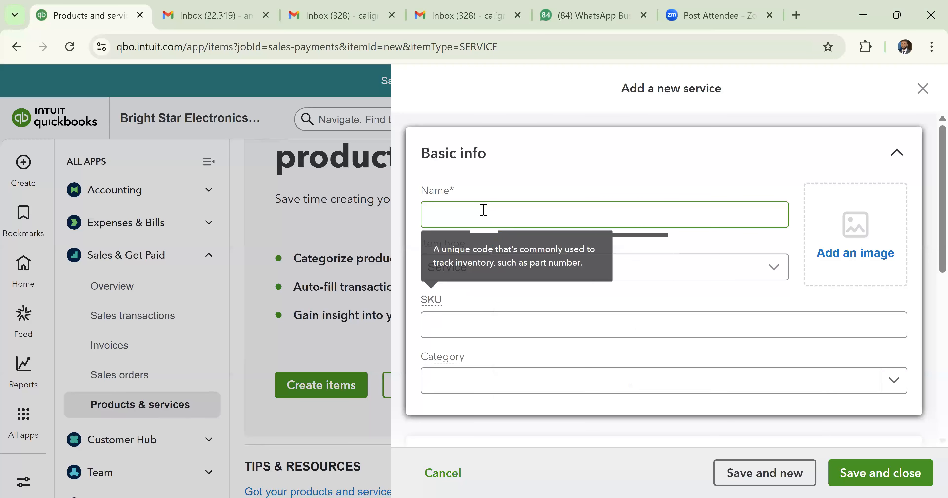
# Name the new item HP Laptop and set its item type to Inventory item, leaving SKU and category blank.
pyautogui.hotkey('alt', 'Tab')
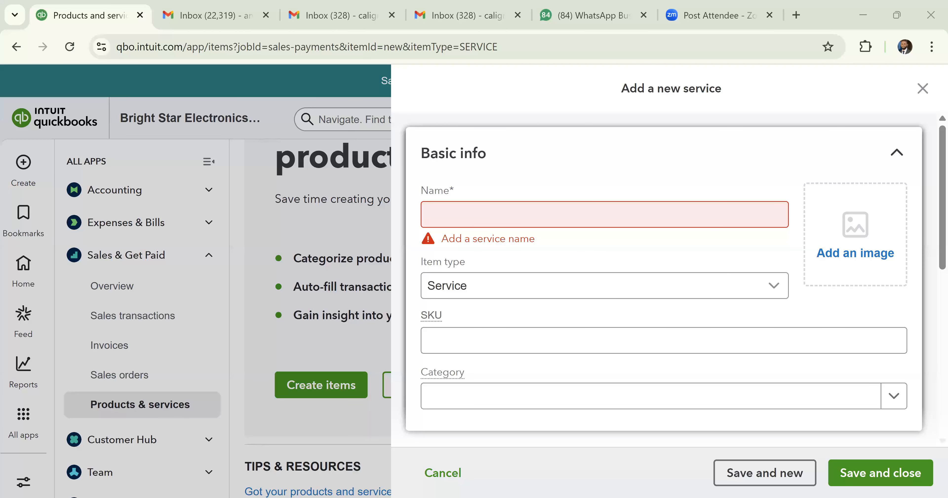
pyautogui.click(467, 222)
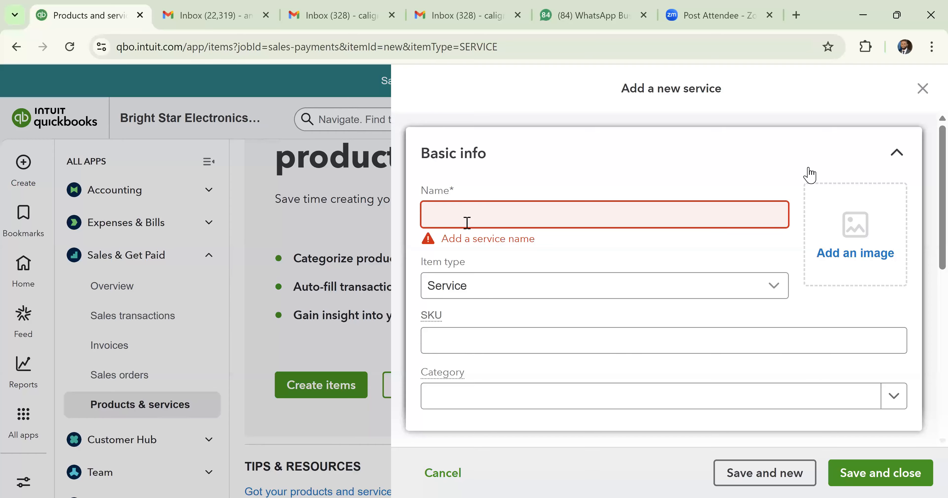
pyautogui.write('HP Laptop')
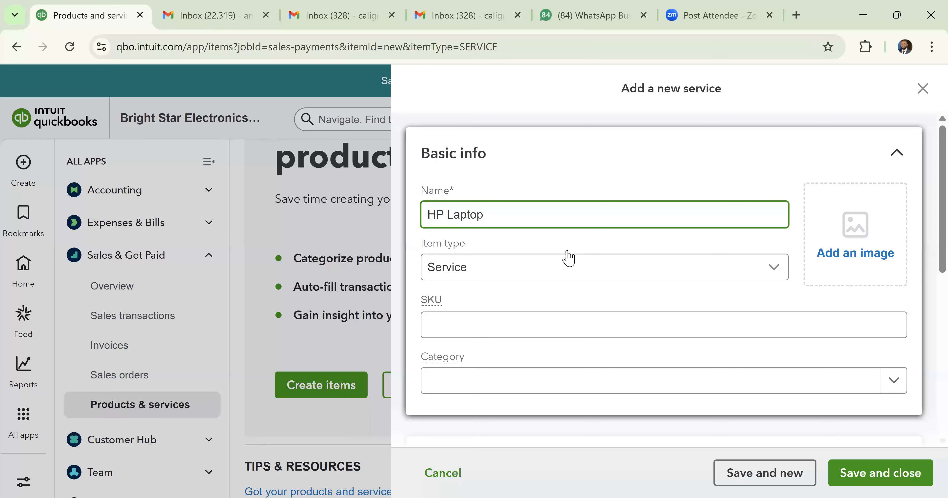
pyautogui.click(772, 266)
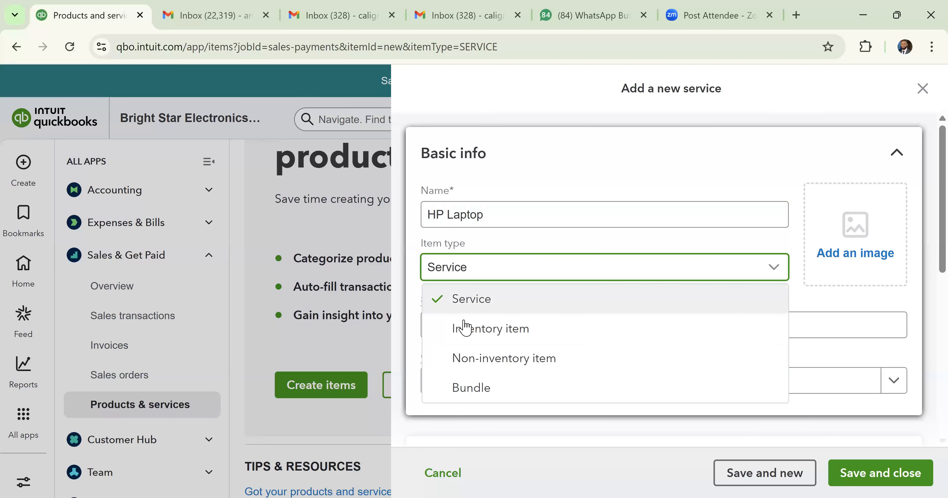
pyautogui.click(510, 333)
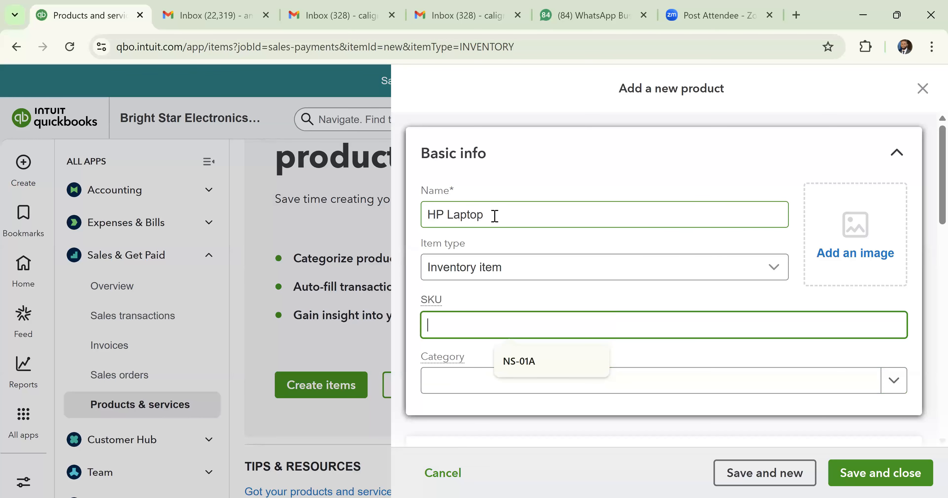
pyautogui.click(435, 381)
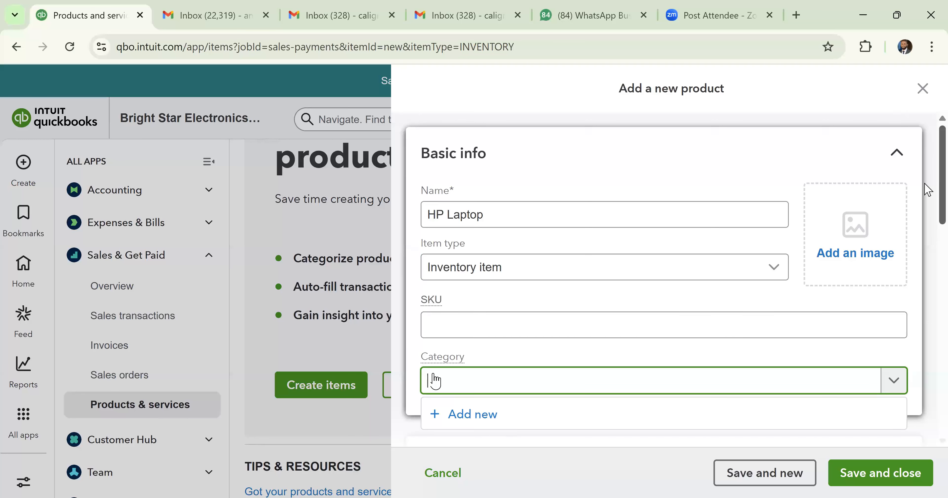
# Set the product's initial quantity on hand to 30 with an as-of date of 31/12/2024.
pyautogui.scroll(-5, 489, 270)
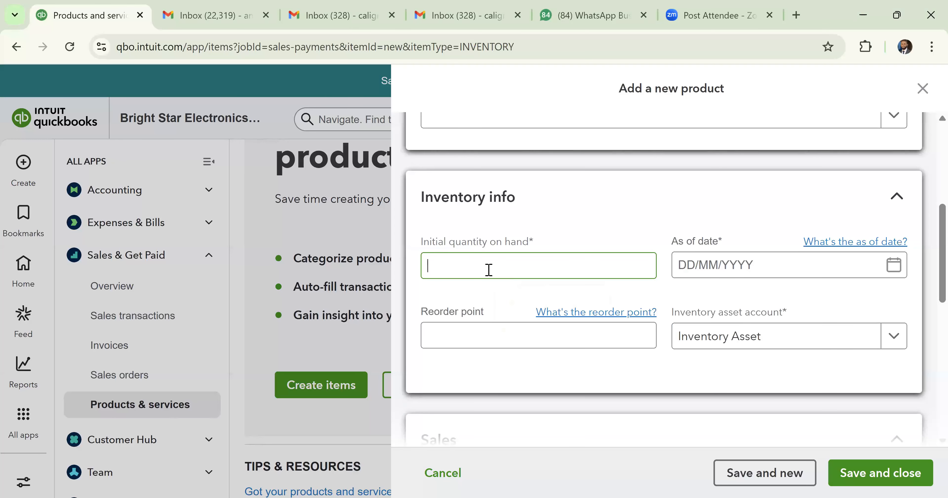
pyautogui.hotkey('alt', 'Tab')
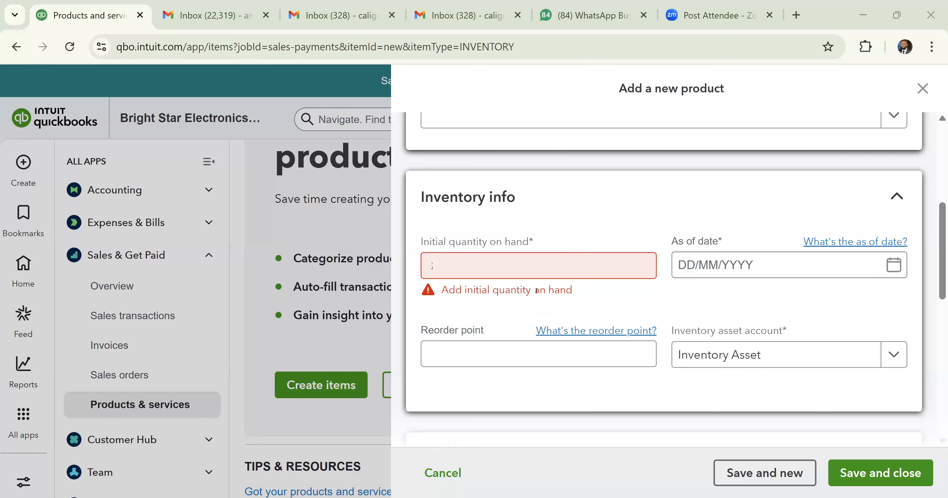
pyautogui.write('30')
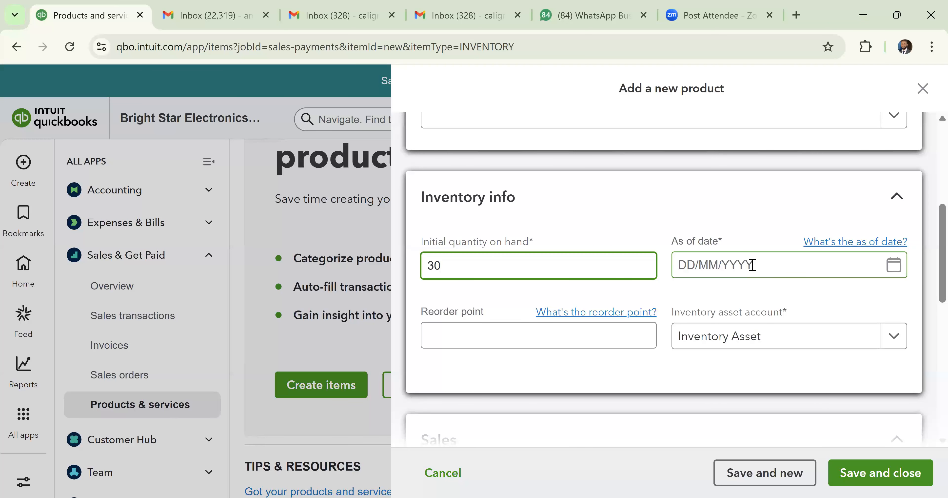
pyautogui.click(753, 265)
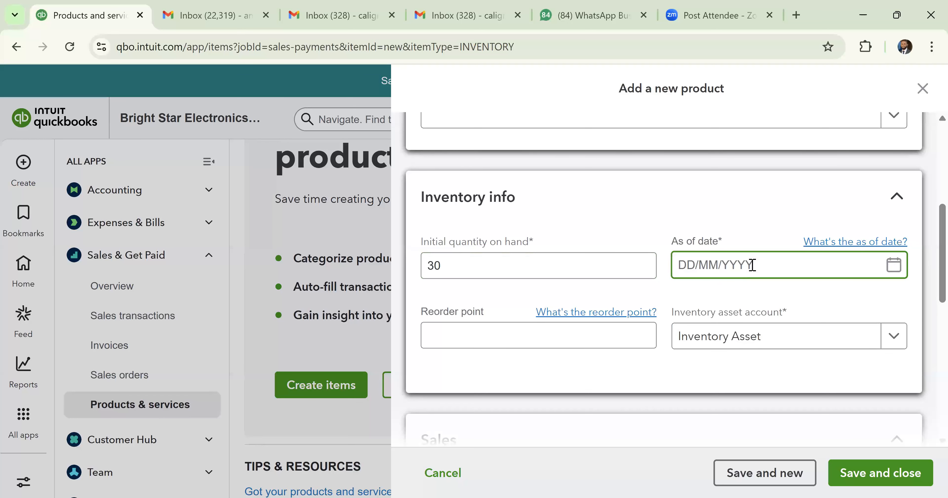
pyautogui.write('31/12/')
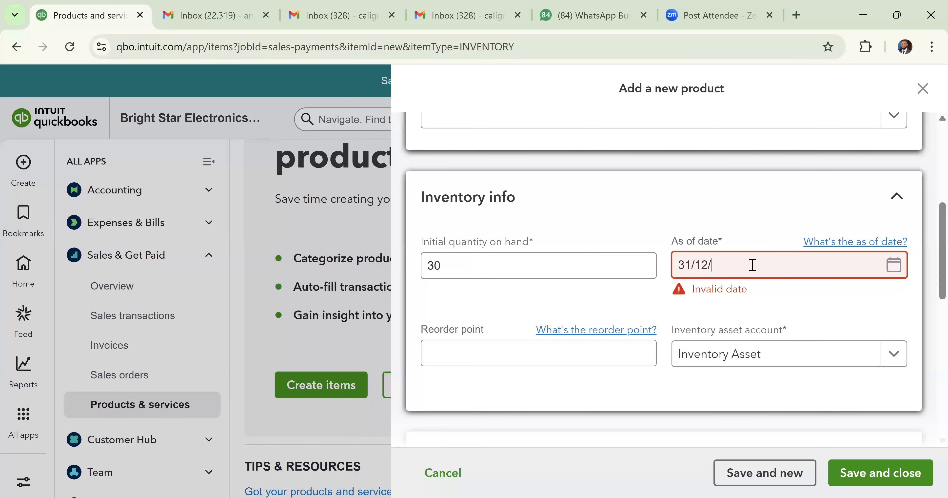
pyautogui.press('Tab')
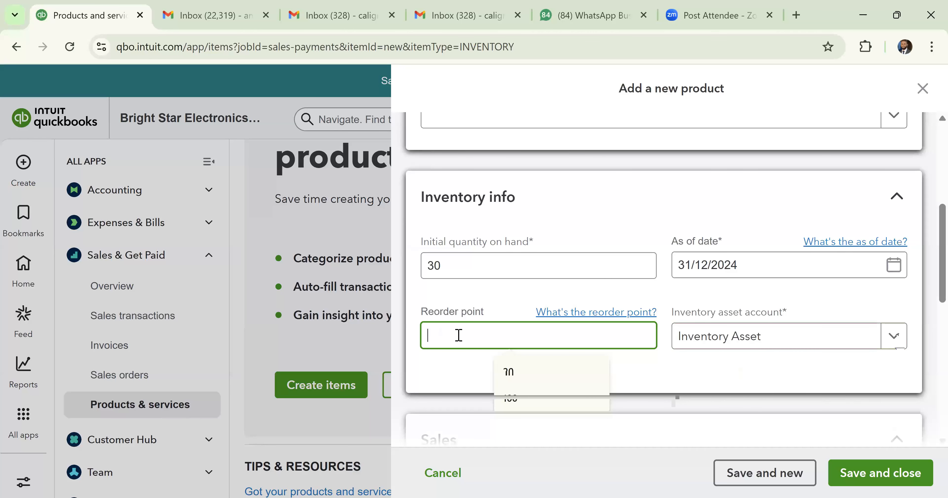
# Set the reorder point to 20 and choose Inventory as the inventory asset account.
pyautogui.write('20')
pyautogui.click(894, 337)
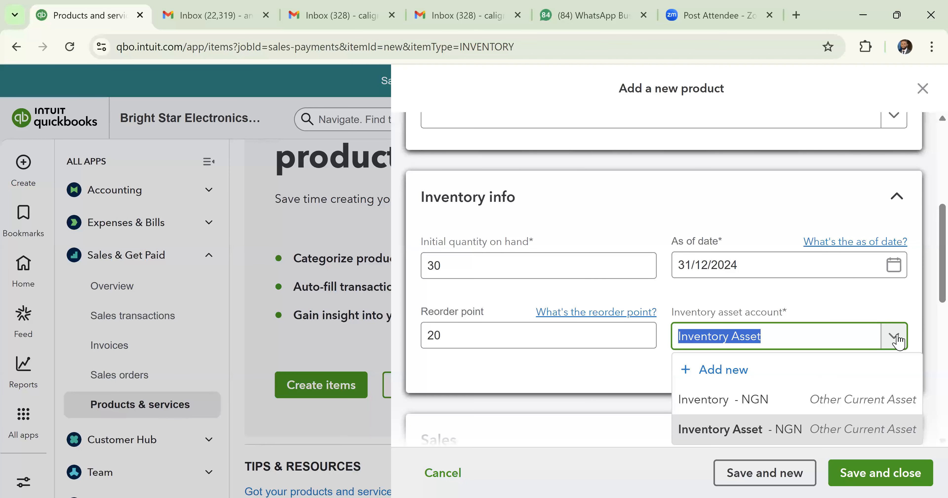
pyautogui.click(734, 404)
# Enter HP Laptop as the sales description and 600000 as the sales price.
pyautogui.scroll(-5, 926, 289)
pyautogui.click(577, 299)
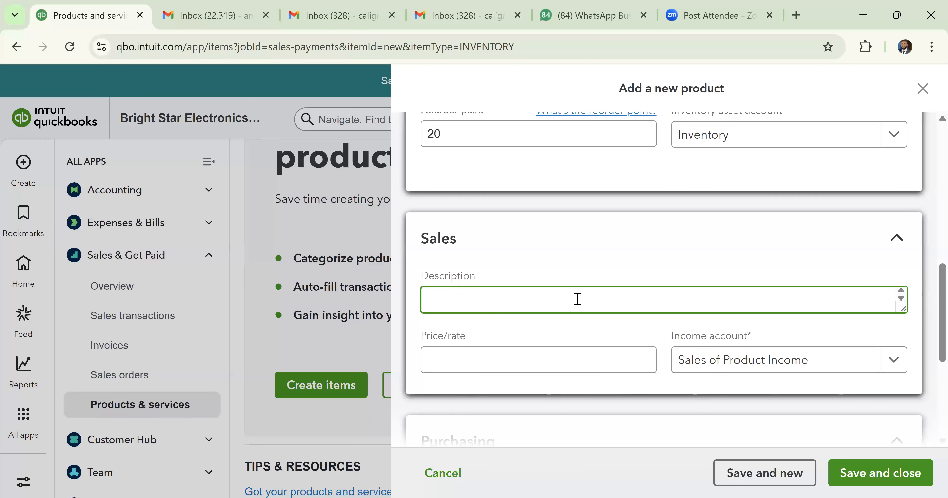
pyautogui.write('HP Laptop')
pyautogui.press('Tab')
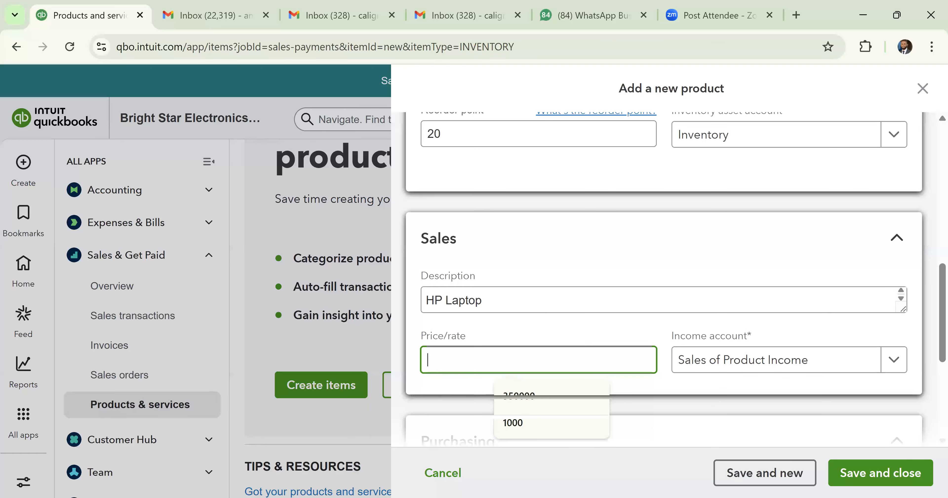
pyautogui.click(433, 451)
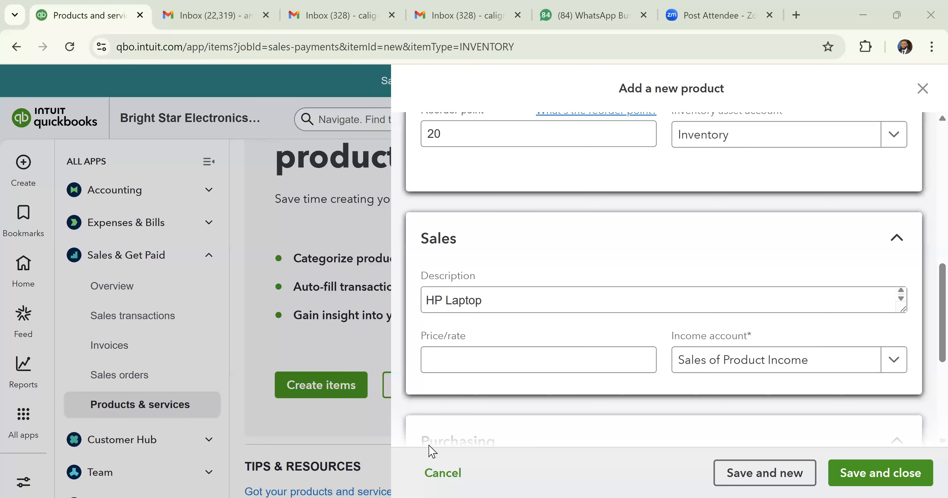
pyautogui.click(515, 364)
pyautogui.write('600')
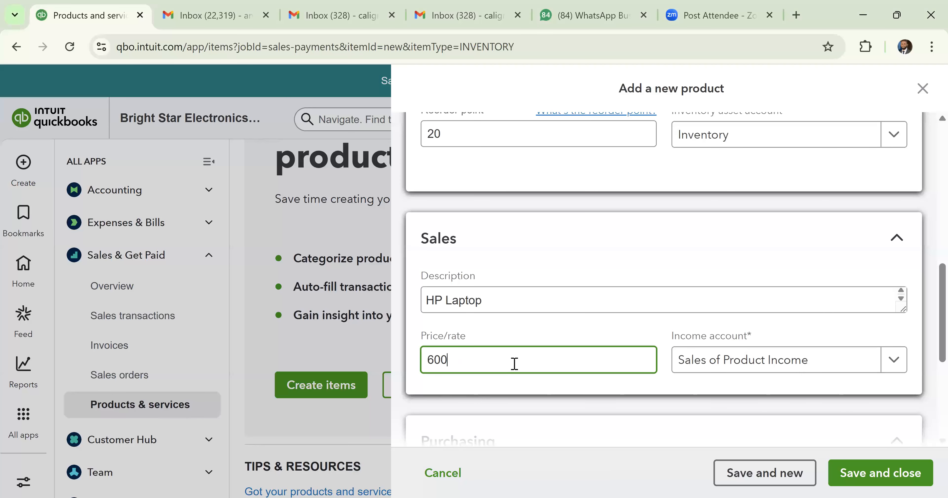
pyautogui.write('000')
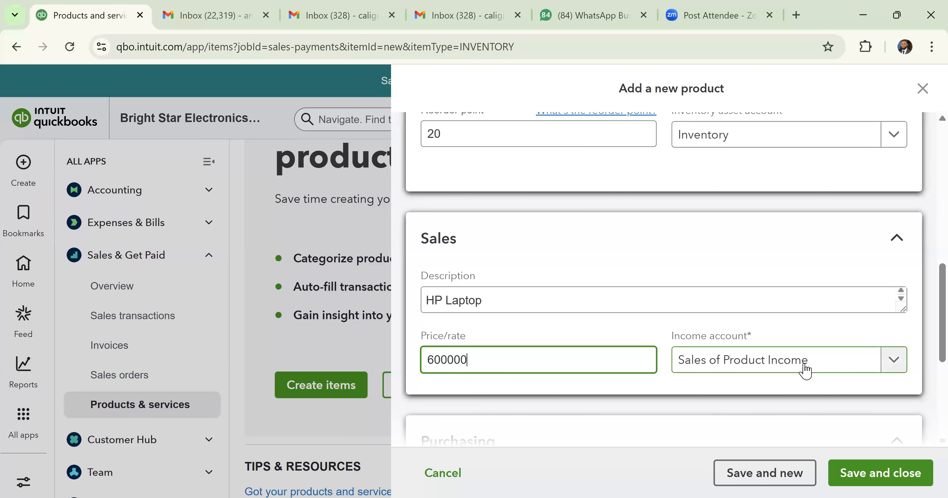
# Start adding a new income account for the product and consult the Charts of Accounts sheet in Excel for the revenue account.
pyautogui.click(894, 360)
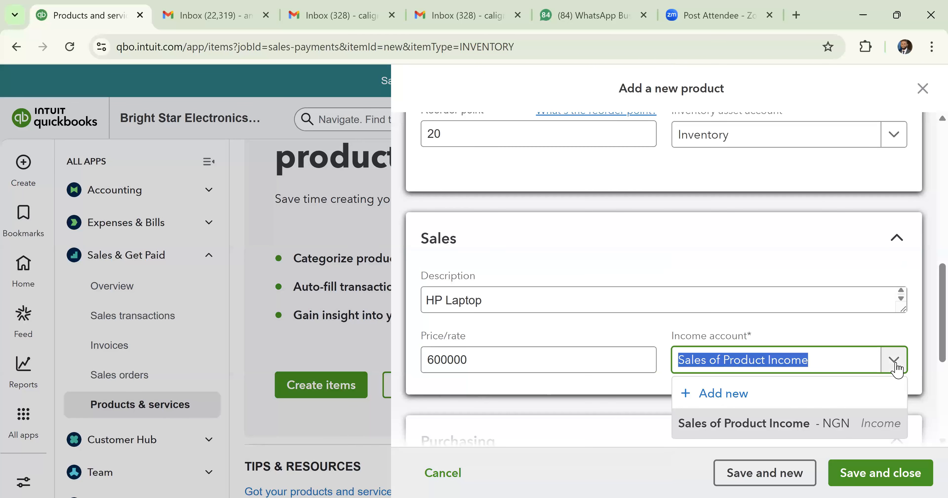
pyautogui.click(723, 393)
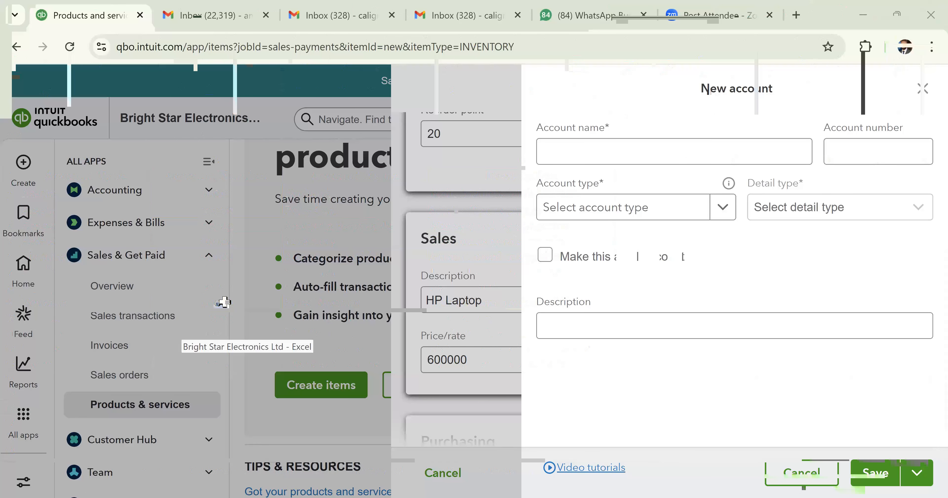
pyautogui.hotkey('alt', 'Tab')
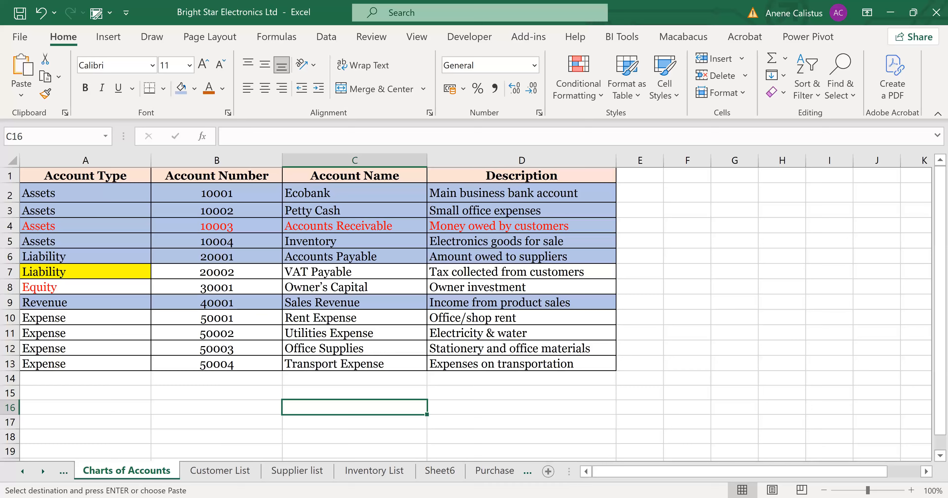
pyautogui.hotkey('alt', 'Tab')
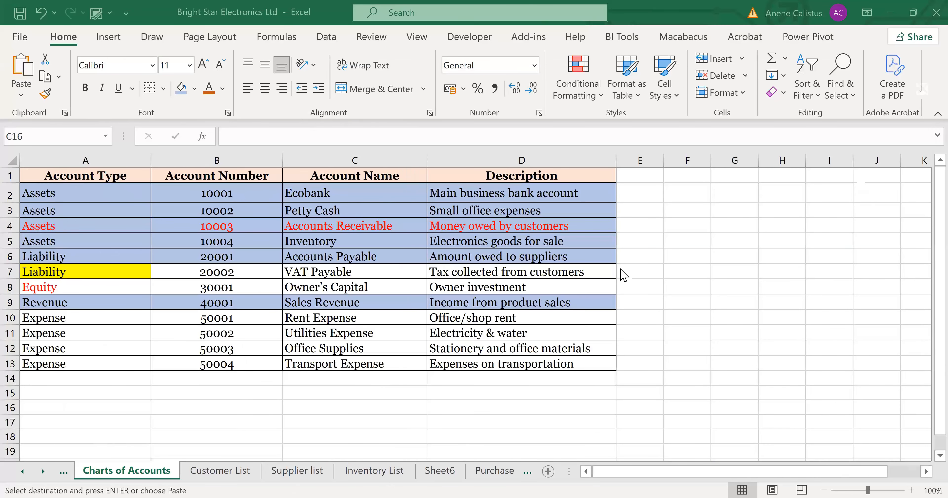
pyautogui.hotkey('alt', 'Tab')
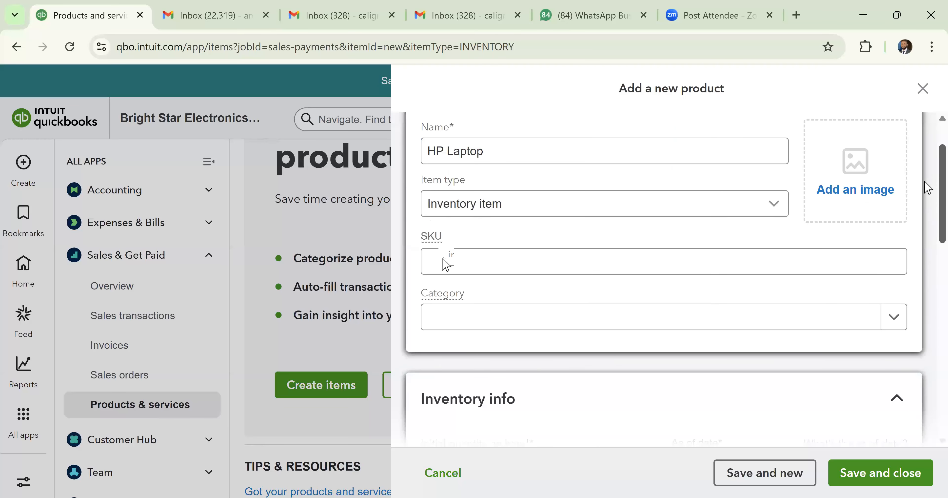
pyautogui.scroll(-5, 444, 279)
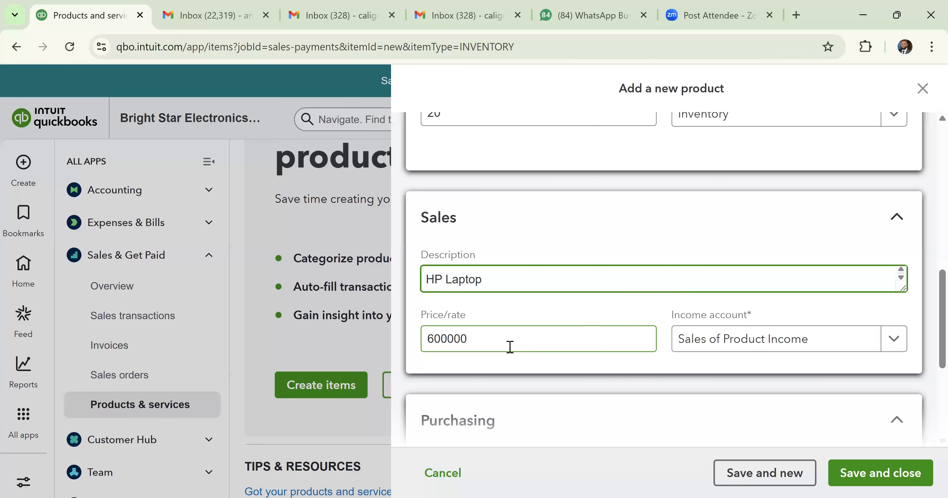
# Review the product's income account choices and look up the revenue account's details in the Charts of Accounts sheet in Excel.
pyautogui.click(510, 347)
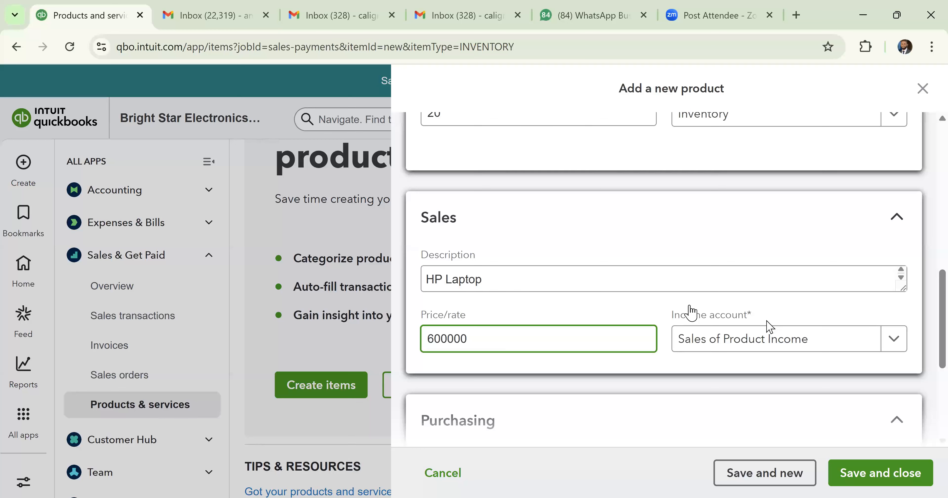
pyautogui.click(895, 341)
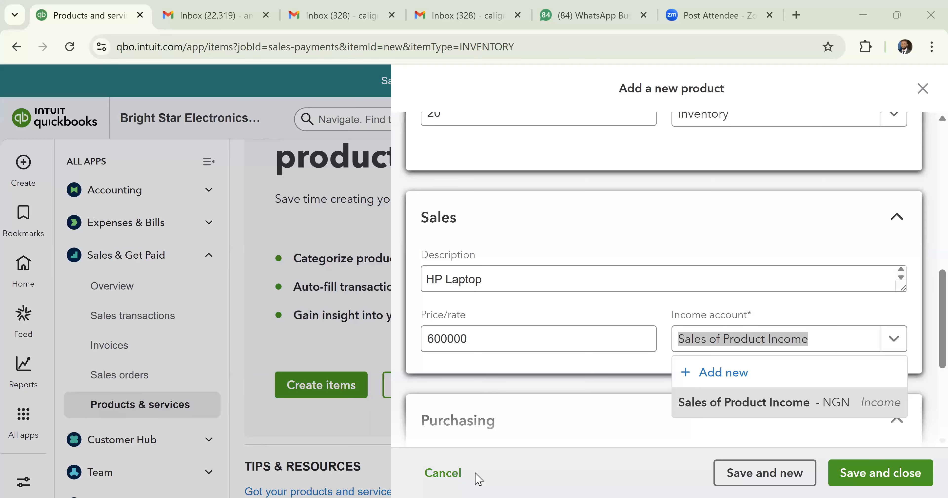
pyautogui.click(476, 473)
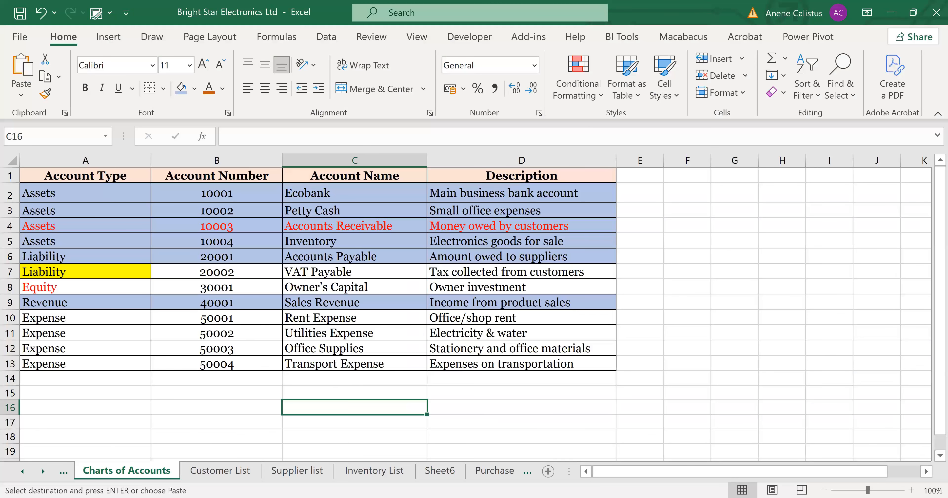
pyautogui.hotkey('alt', 'Tab')
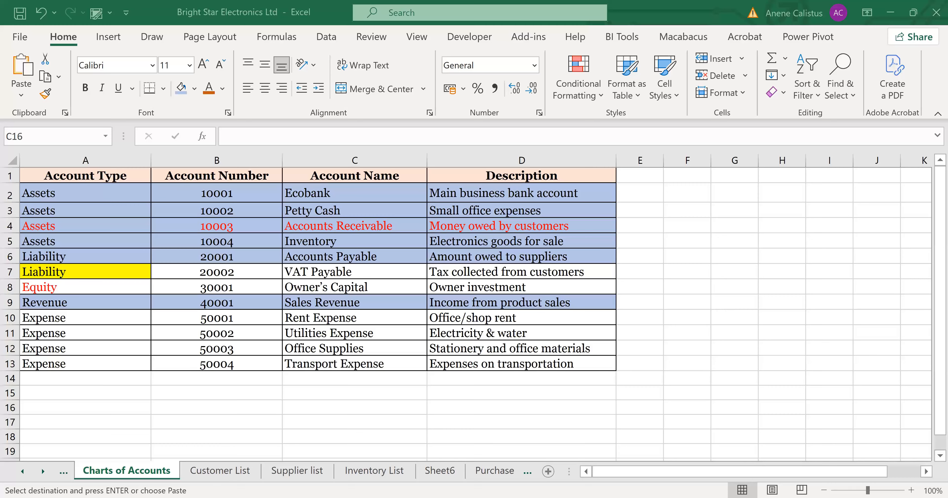
pyautogui.hotkey('alt', 'Tab')
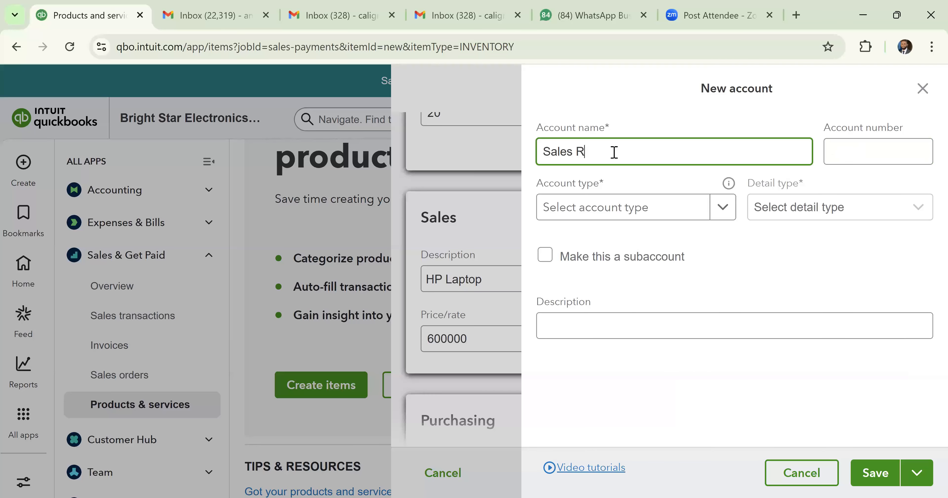
# Try to add a Sales Revenue account with number 40001, account type Income and detail type Revenue - General.
pyautogui.write('evnue')
pyautogui.click(843, 146)
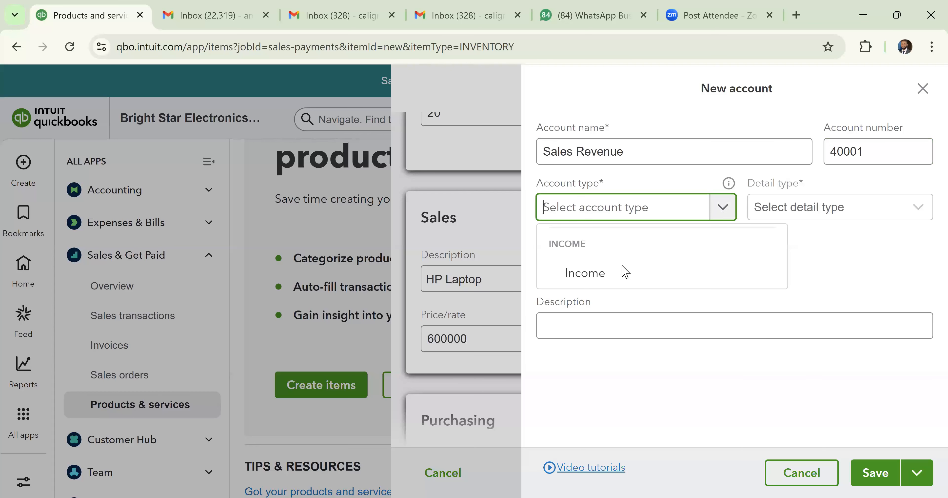
pyautogui.click(625, 272)
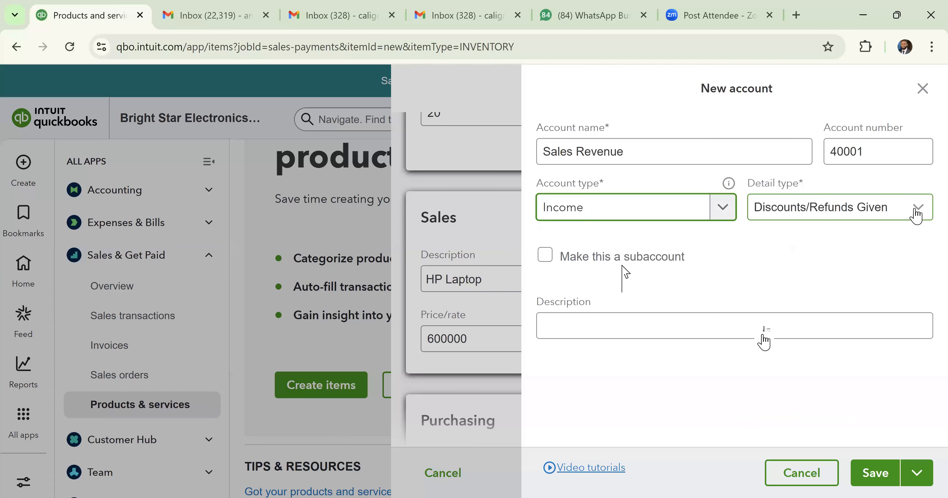
pyautogui.click(916, 212)
pyautogui.click(805, 288)
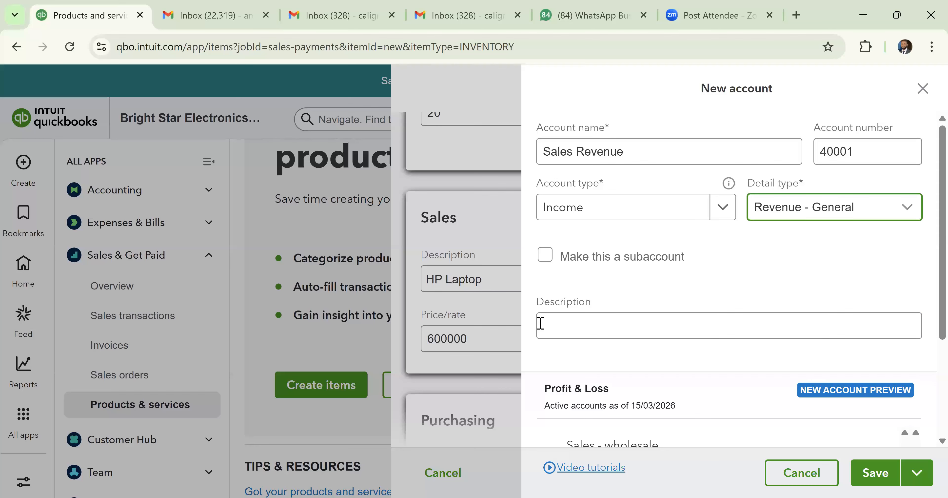
pyautogui.scroll(-2, 928, 377)
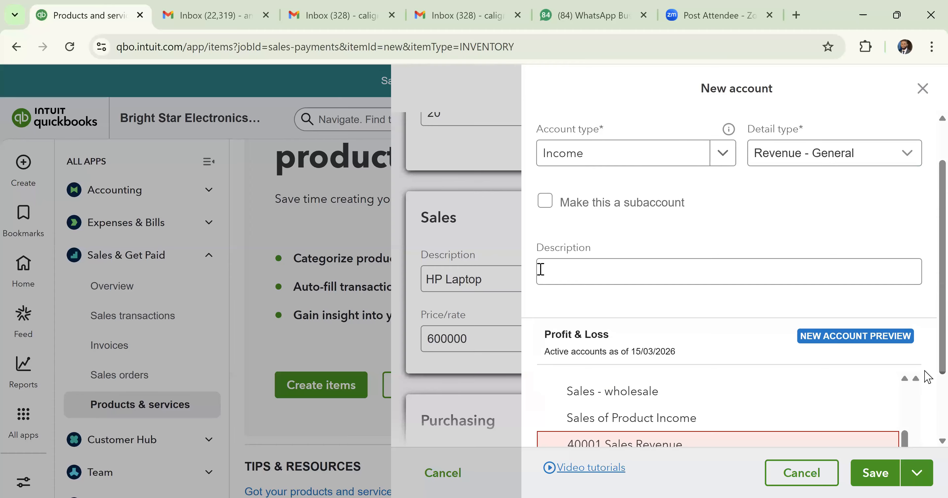
pyautogui.scroll(2, 913, 378)
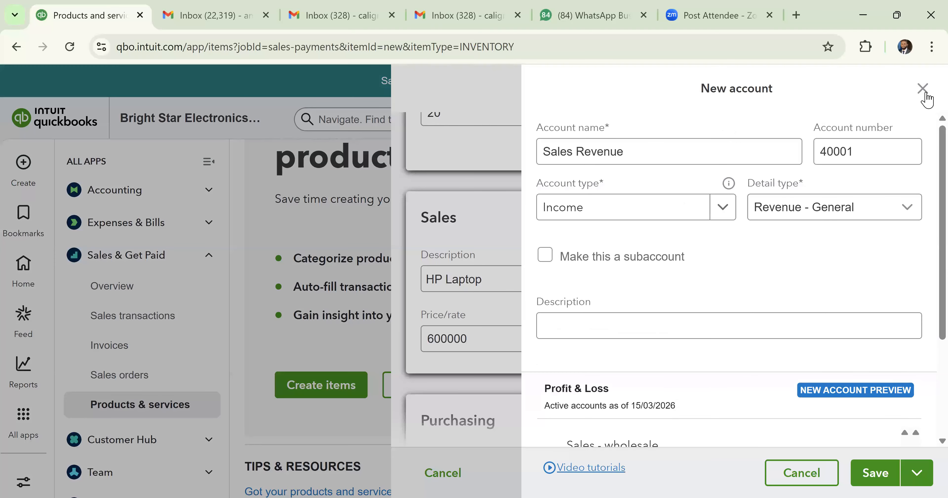
pyautogui.click(926, 93)
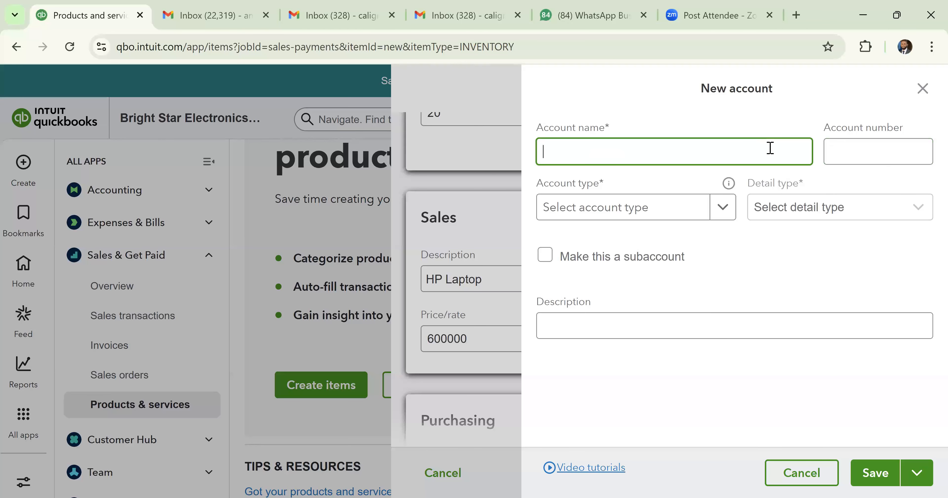
# Retry adding the Sales Revenue income account under number 40001 with detail type Revenue - General, checking the Profit & Loss preview.
pyautogui.write('Sales Revenue')
pyautogui.click(878, 150)
pyautogui.write('40000')
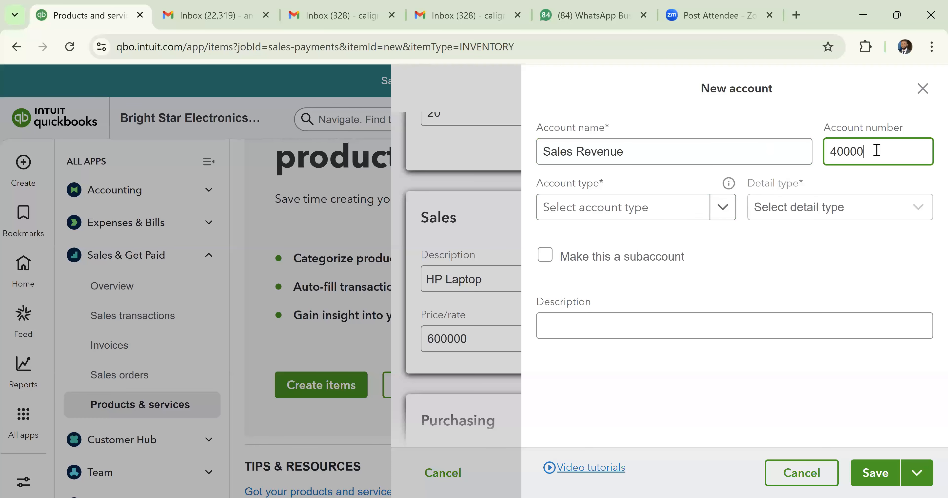
pyautogui.press('Tab')
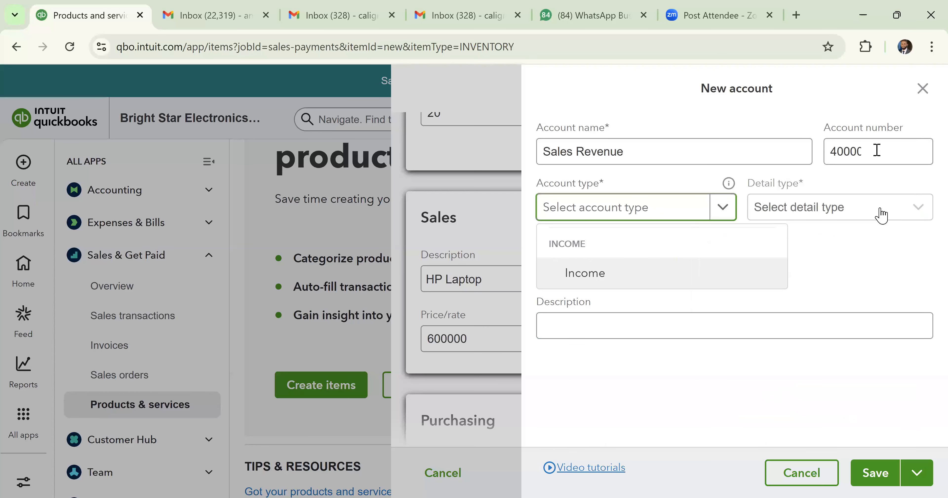
pyautogui.press('Tab')
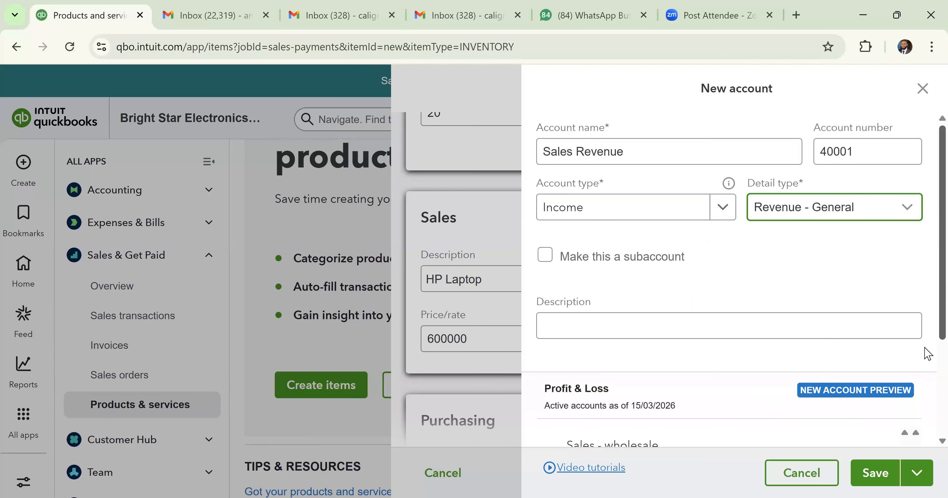
pyautogui.scroll(-4, 926, 285)
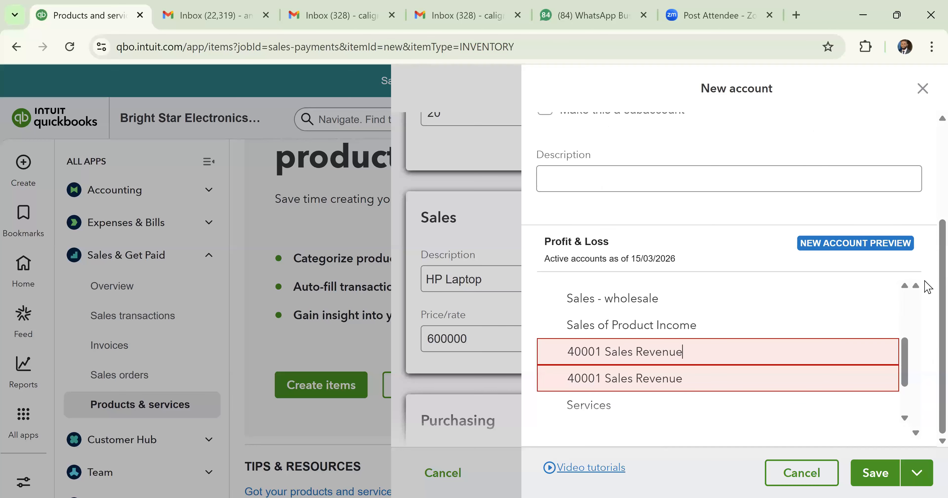
pyautogui.scroll(4, 925, 286)
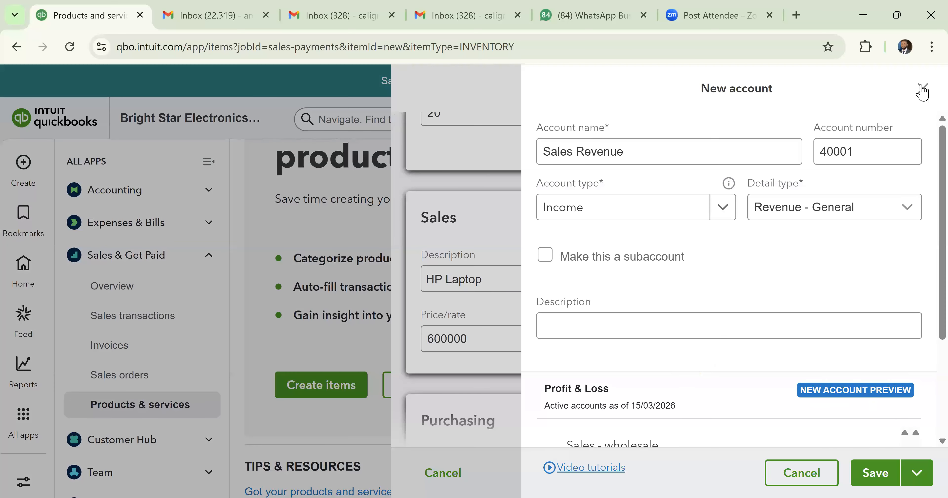
pyautogui.click(924, 90)
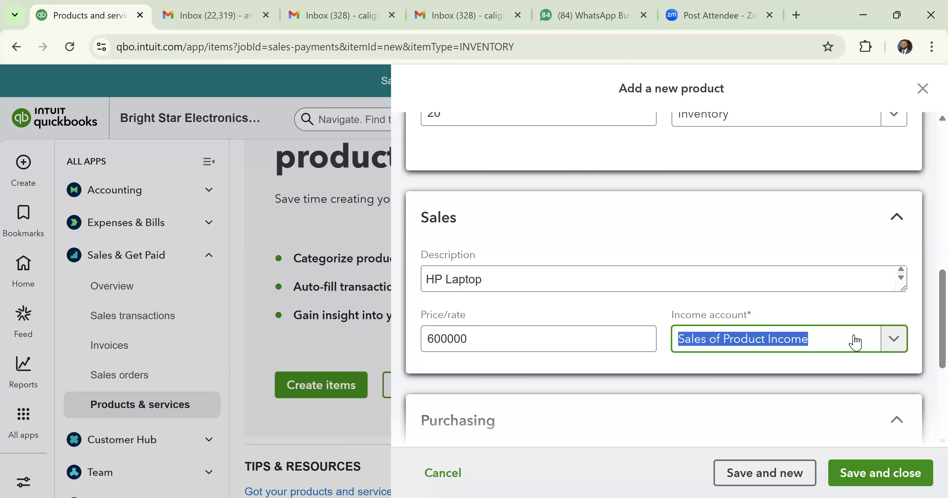
# Save the HP Laptop product with Sales of Product Income as its income account and check it in the product list.
pyautogui.click(775, 480)
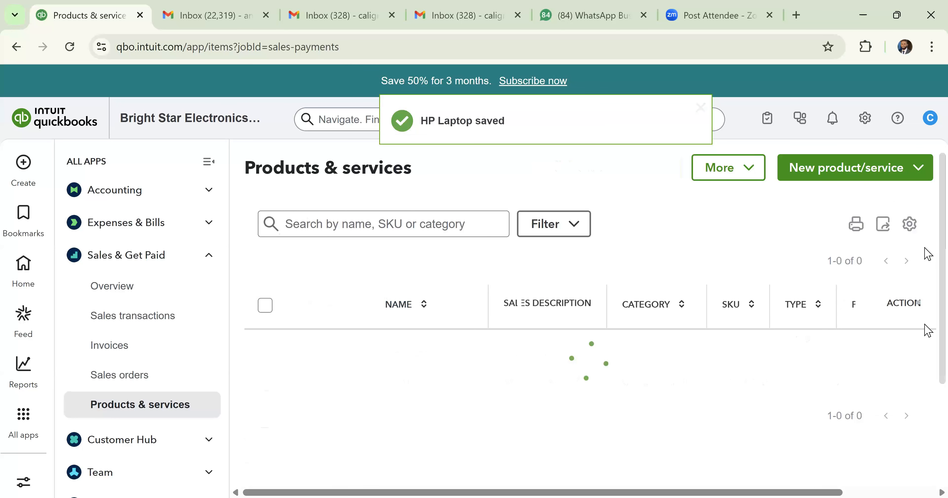
pyautogui.scroll(-2, 510, 378)
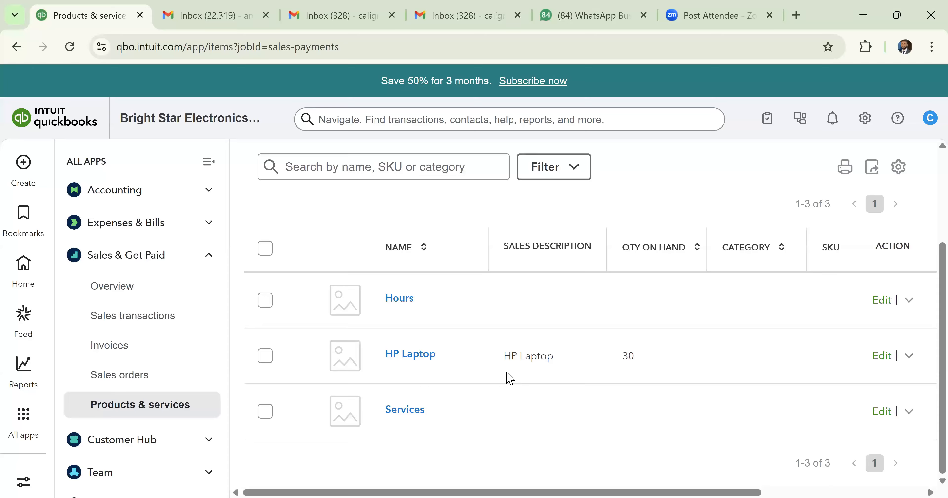
# Switch to the Excel workbook listing Phone Charger and Laptop Repair Service and save it as Inventory for Import in Downloads.
pyautogui.hotkey('alt', 'Tab')
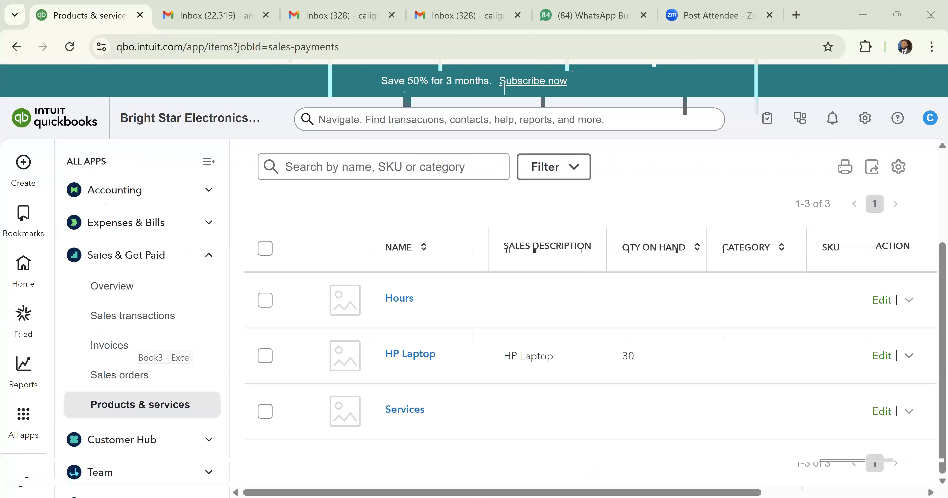
pyautogui.hotkey('alt', 'Tab')
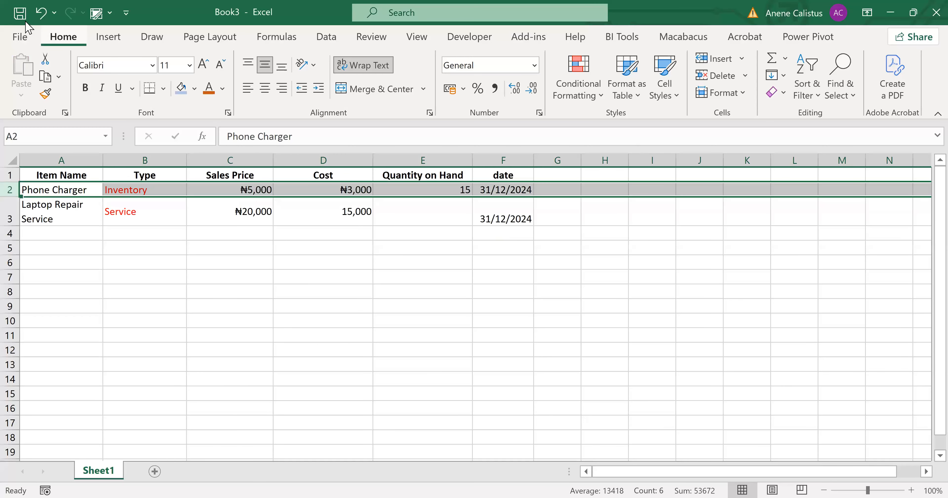
pyautogui.click(23, 17)
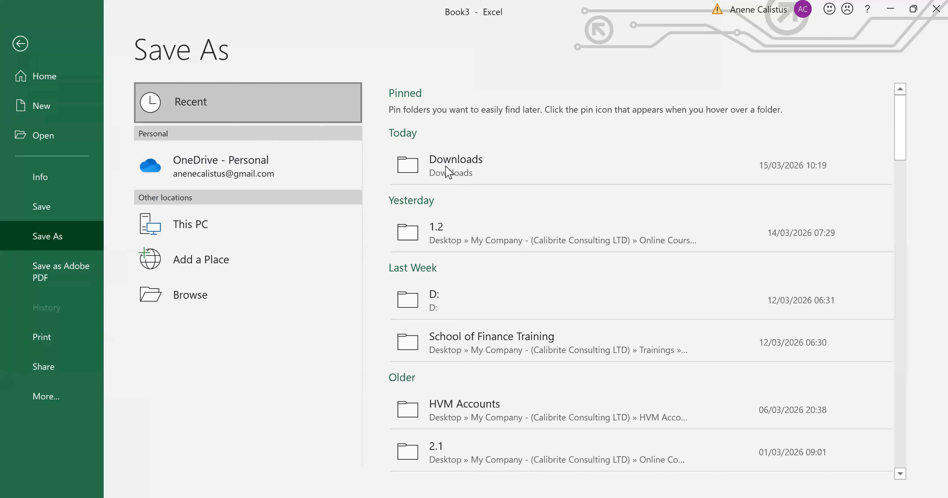
pyautogui.click(447, 172)
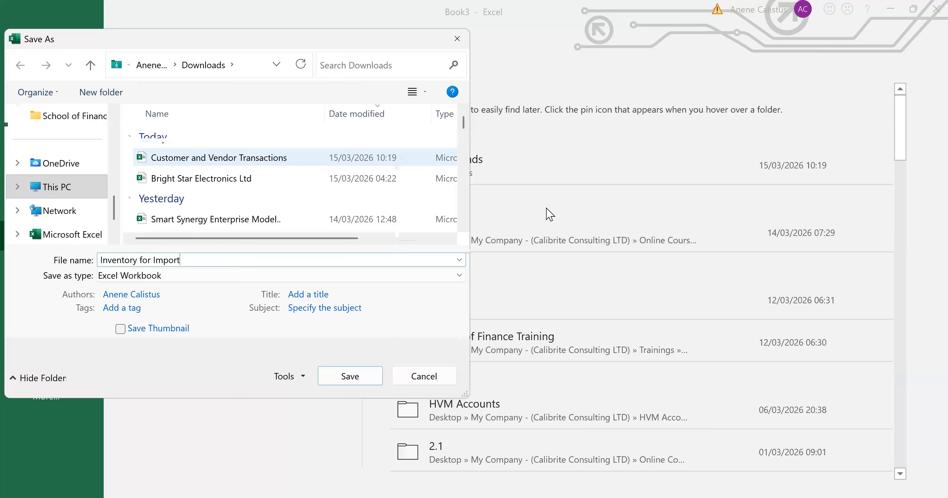
pyautogui.press('Escape')
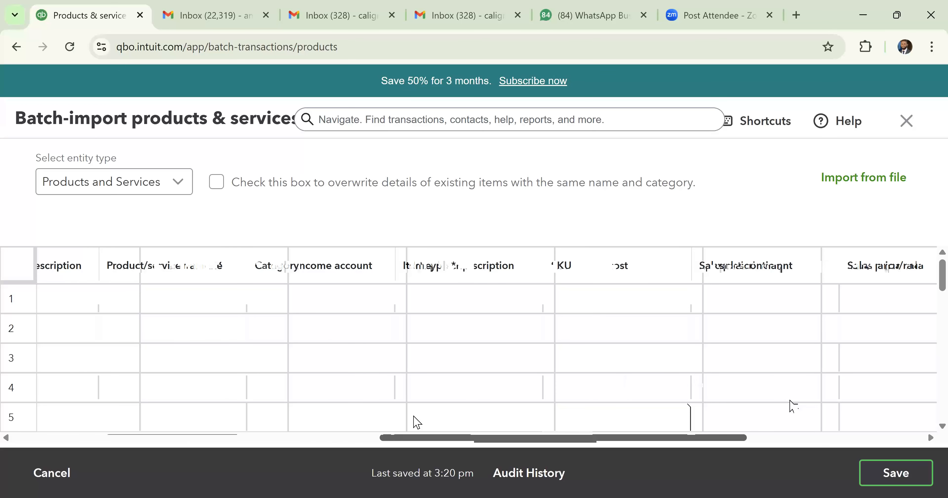
# Try to batch-import the products and services from the Excel file, reviewing how its columns map to the import fields.
pyautogui.moveTo(583, 382); pyautogui.dragTo(767, 361)
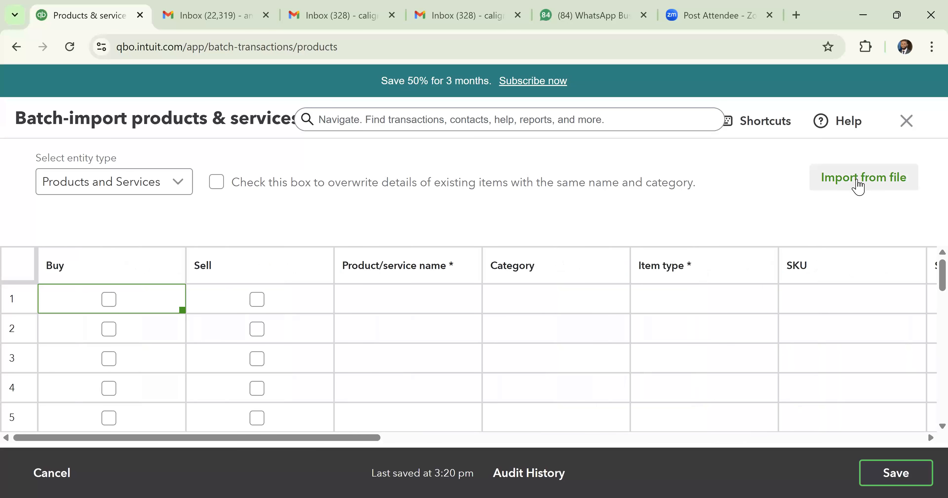
pyautogui.click(859, 187)
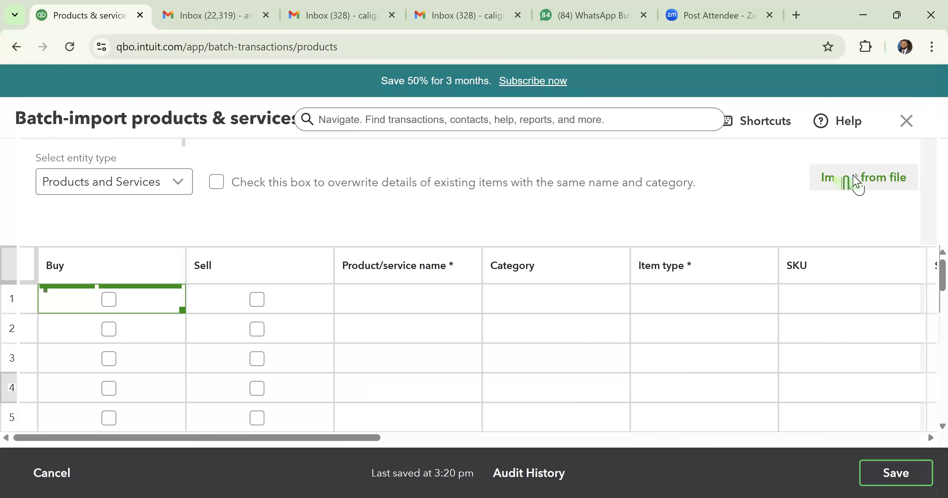
pyautogui.click(855, 181)
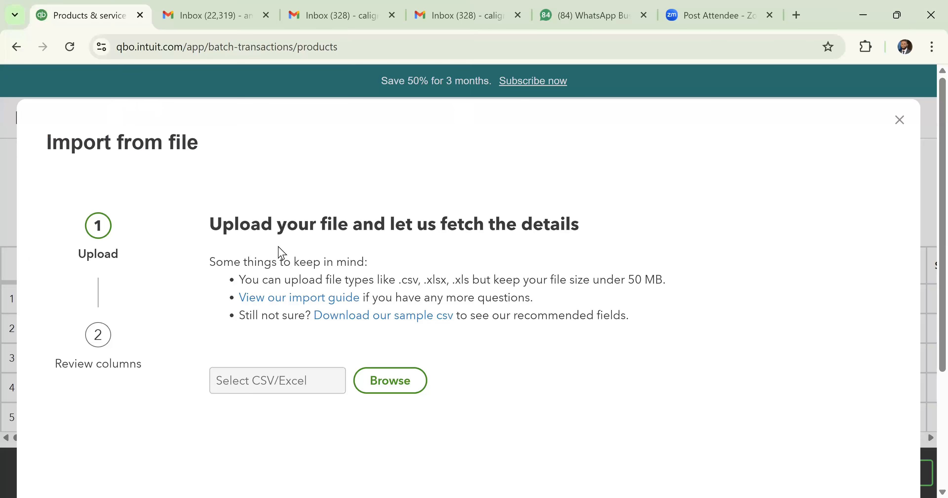
pyautogui.click(192, 127)
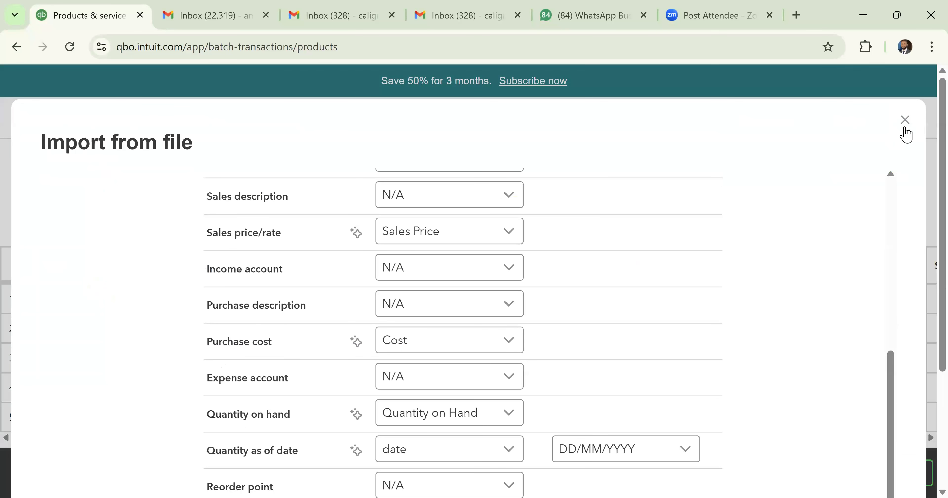
pyautogui.click(905, 120)
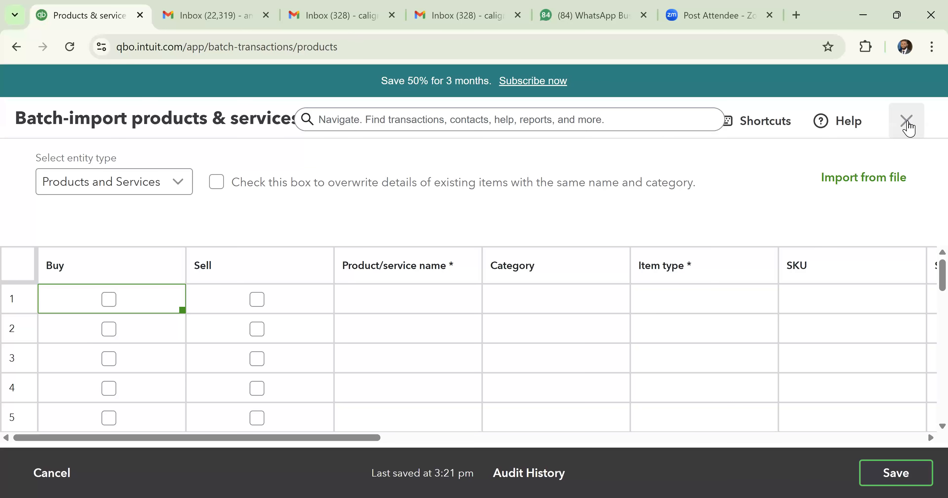
pyautogui.click(907, 124)
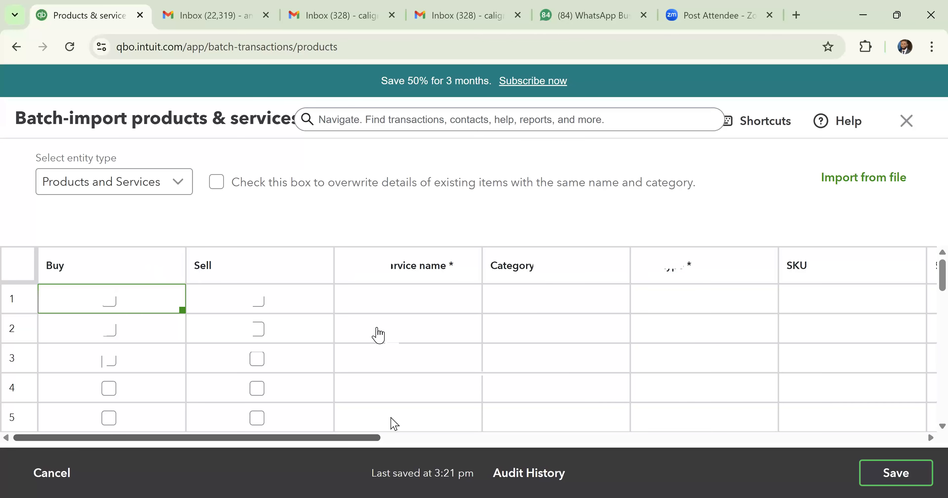
# In the Inventory for Import workbook in Excel, rename the first two column headings as Product/Service and Item Type to match the import template.
pyautogui.hscroll(5, 308, 259)
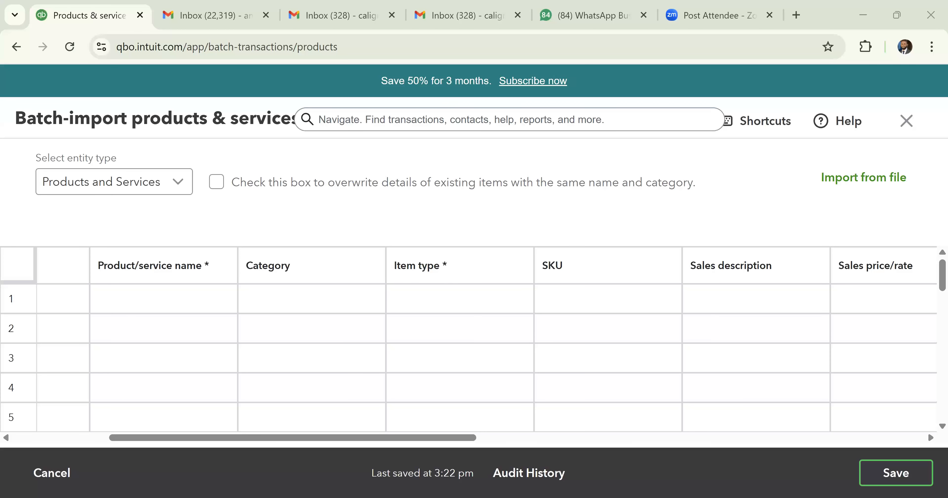
pyautogui.hotkey('alt', 'Tab')
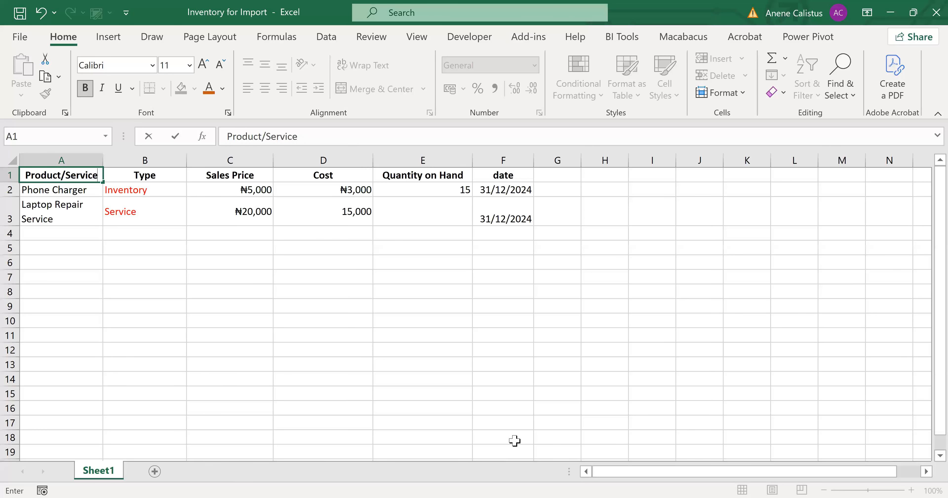
pyautogui.doubleClick(132, 175)
pyautogui.write('I')
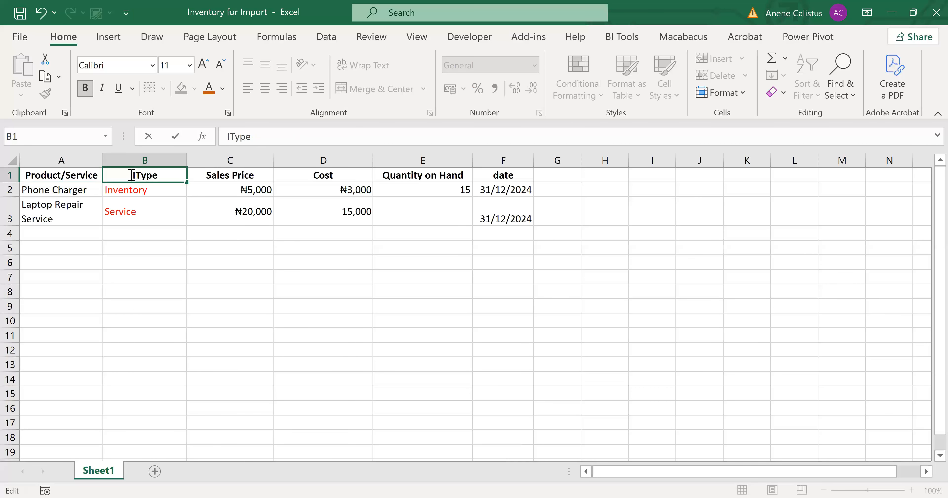
pyautogui.write('tem')
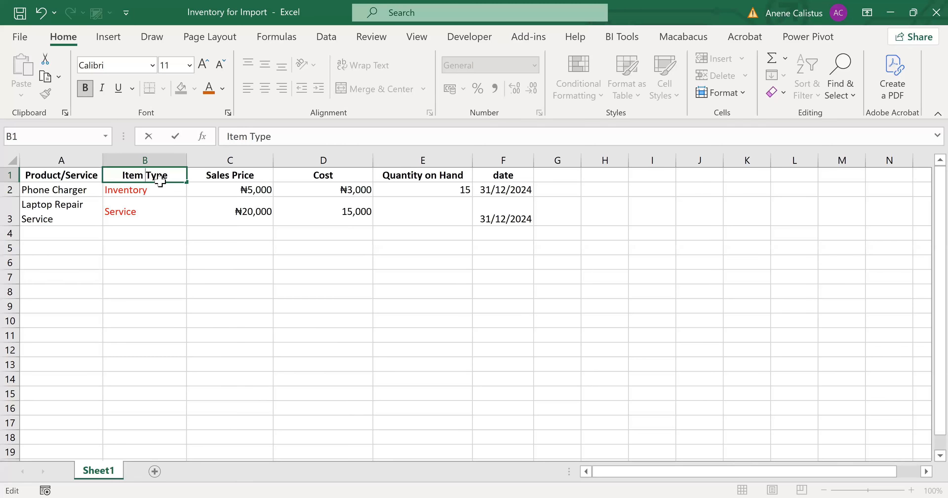
pyautogui.click(561, 474)
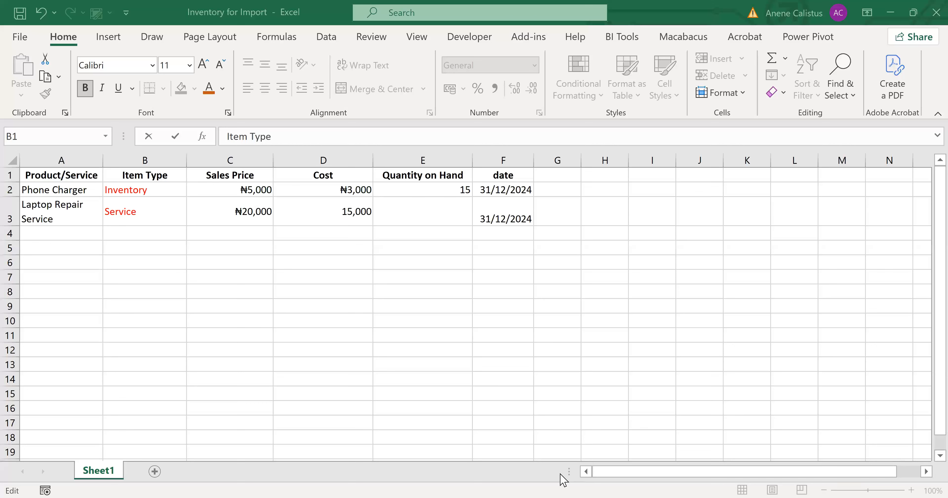
# Rename the sales price and cost column headings as Sales Price/Rate and Purchase Cost.
pyautogui.click(253, 173)
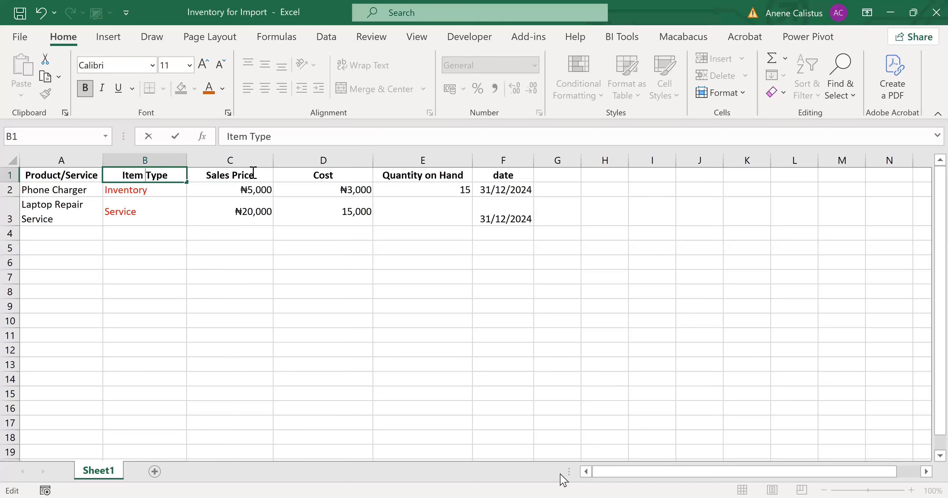
pyautogui.doubleClick(253, 173)
pyautogui.write('/R')
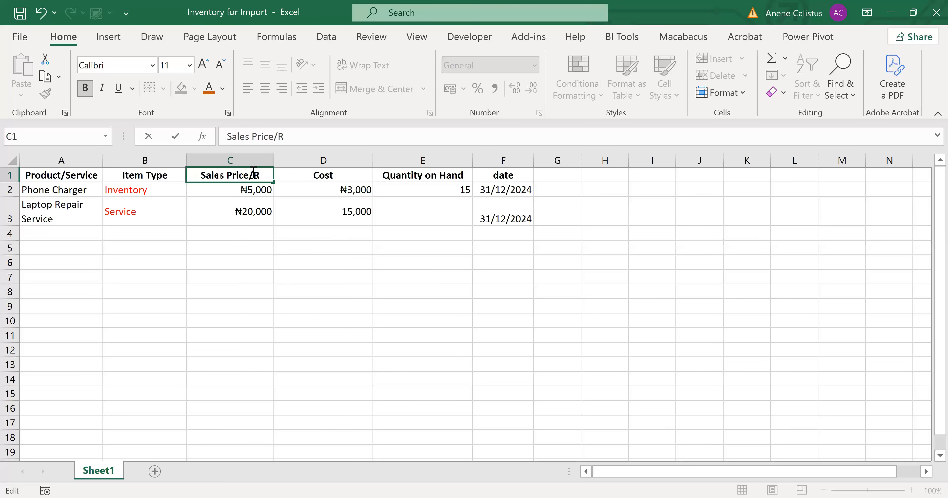
pyautogui.write('ate')
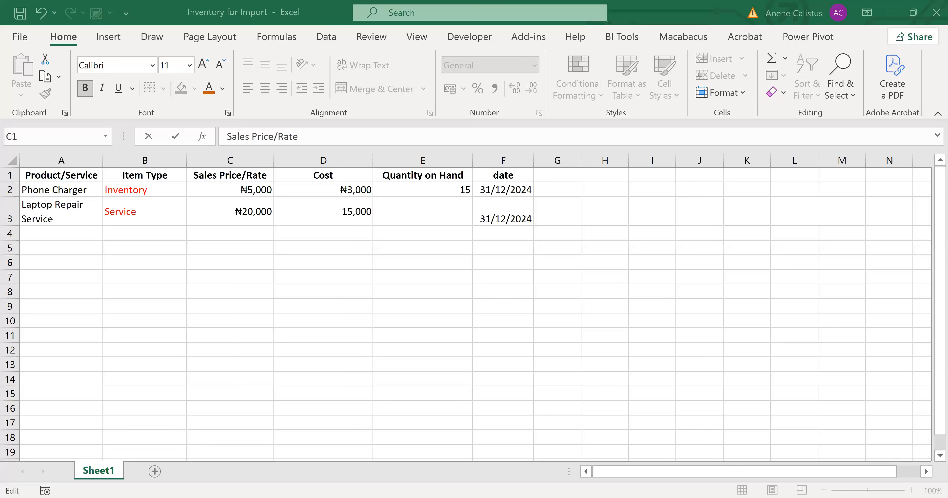
pyautogui.doubleClick(316, 175)
pyautogui.write('Purchase')
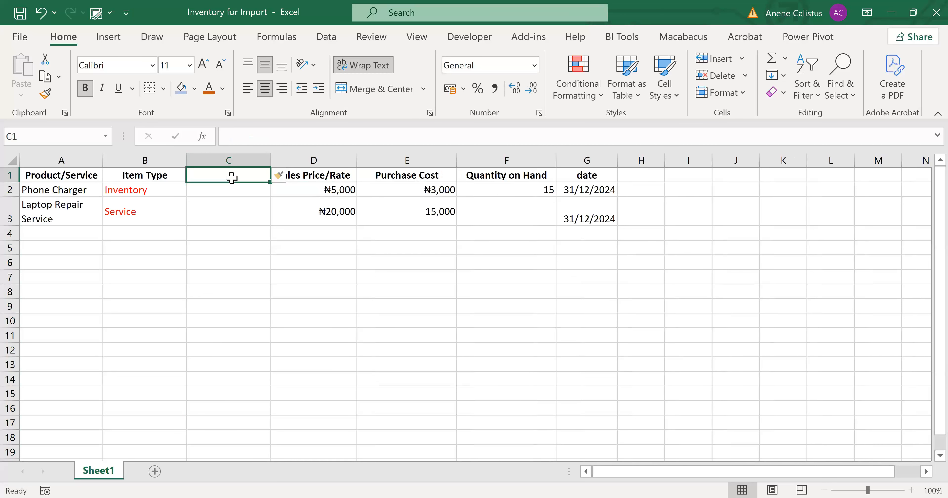
# Insert Sales Description and Purchase Description columns before Sales Price/Rate and Purchase Cost, filling both with the item names.
pyautogui.write('s Description')
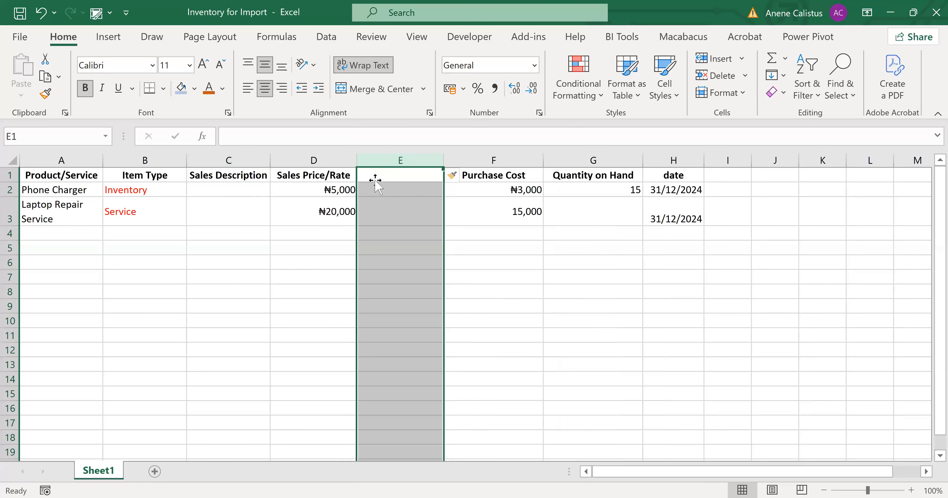
pyautogui.write('Purchase Description')
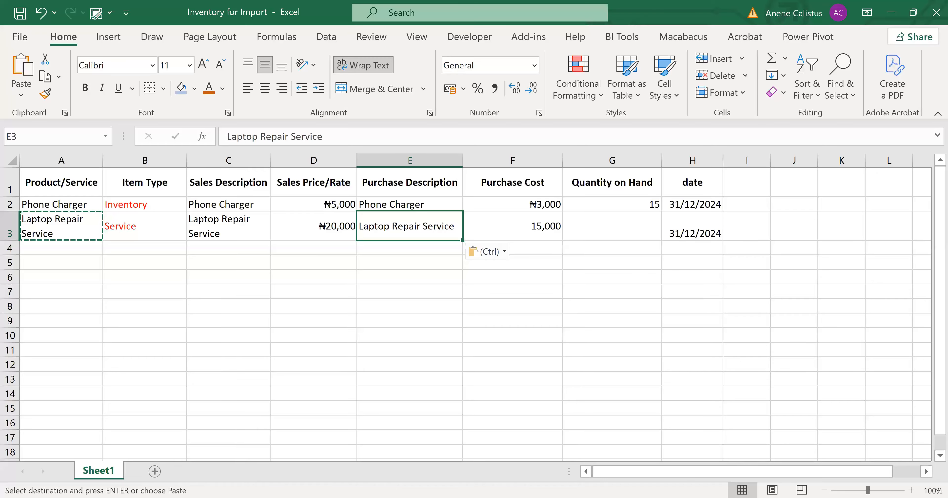
pyautogui.hotkey('alt', 'Tab')
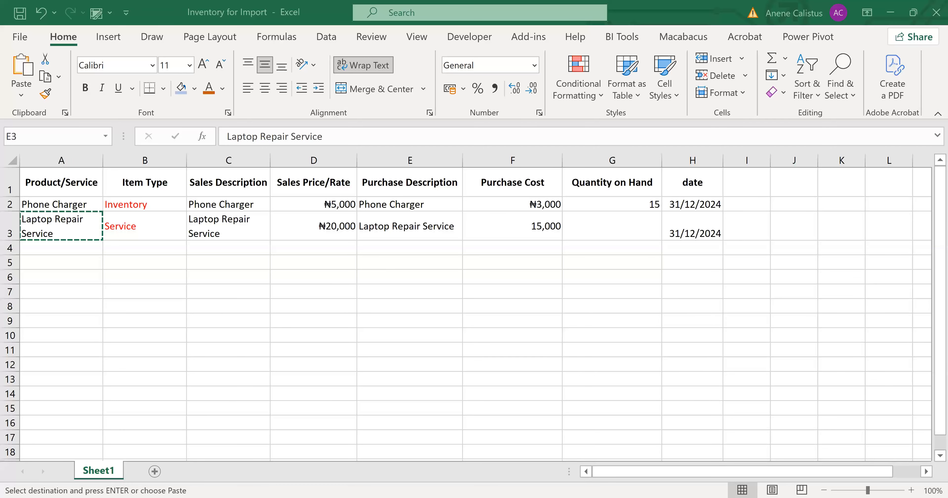
# Insert Expense Account and Inventory Asset Account columns before Purchase Cost, filled with Cost of sales and Inventory for both items.
pyautogui.rightClick(517, 165)
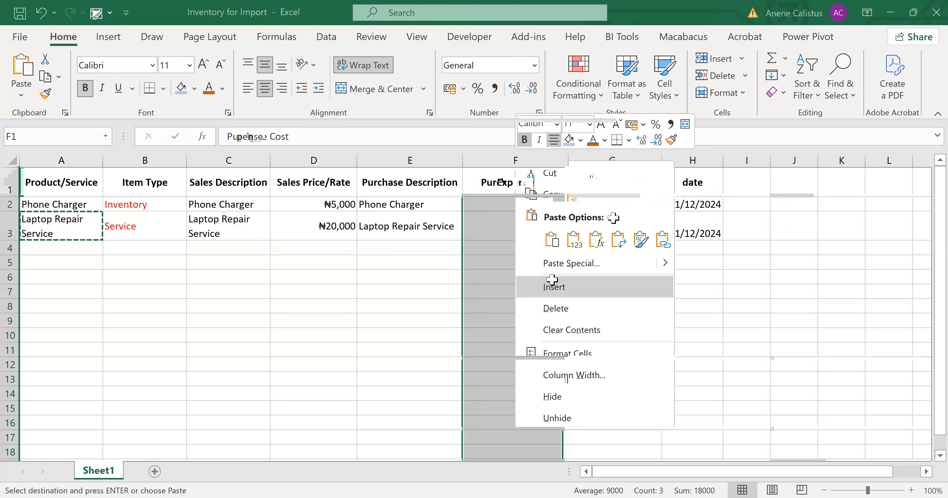
pyautogui.click(552, 283)
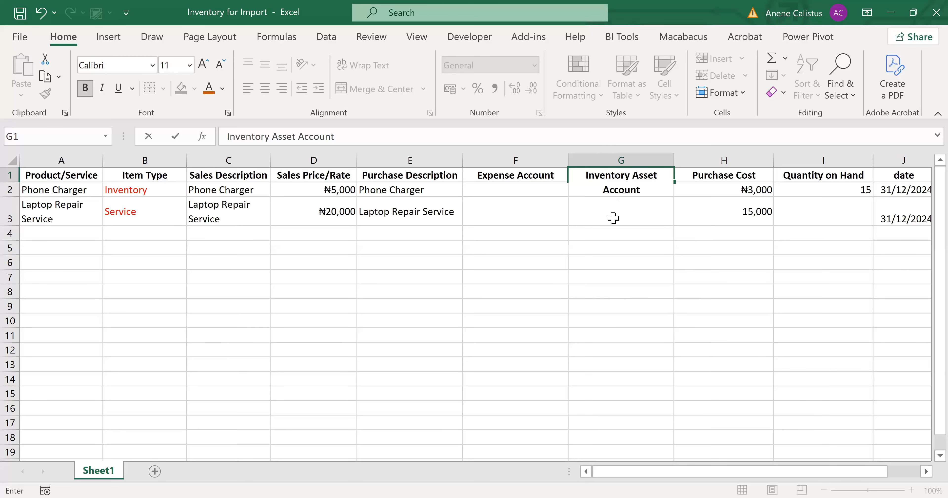
pyautogui.write('nventory')
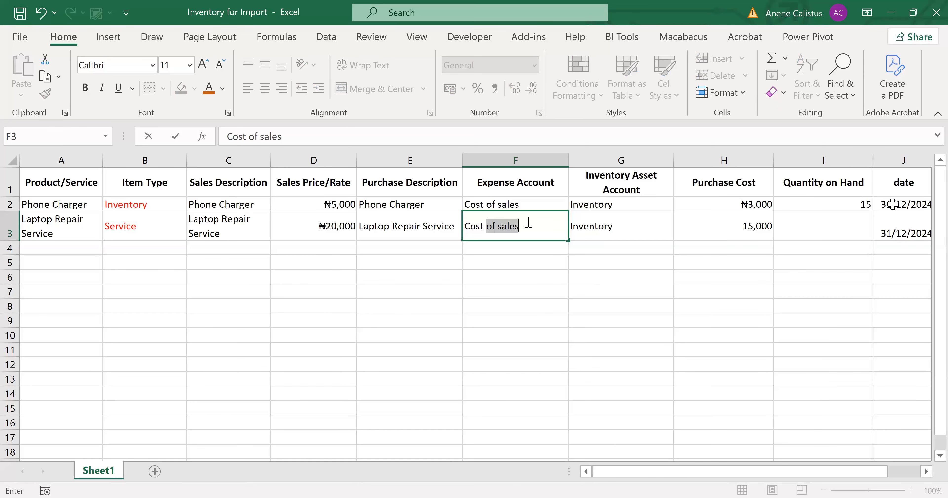
pyautogui.hotkey('ctrl', 'Return')
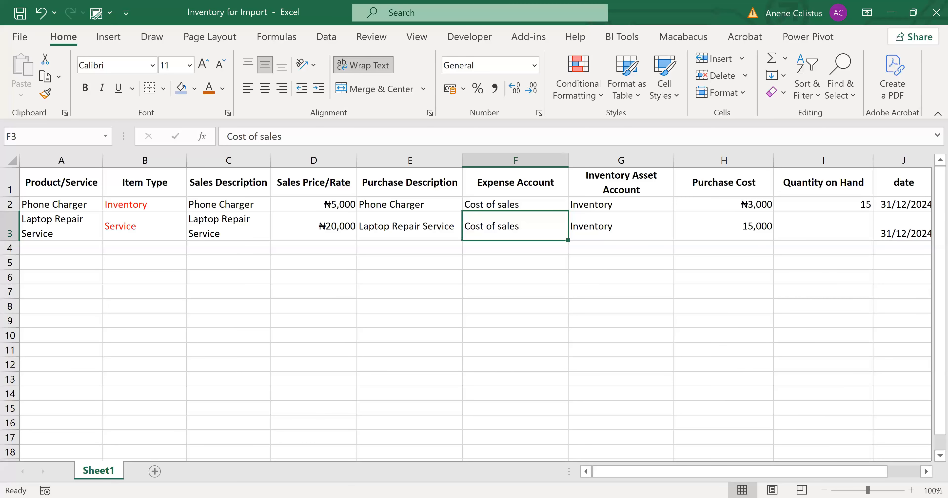
# Switch to the QuickBooks batch-import grid and check the imported prices and accounts against the Excel workbook.
pyautogui.hotkey('alt', 'Tab')
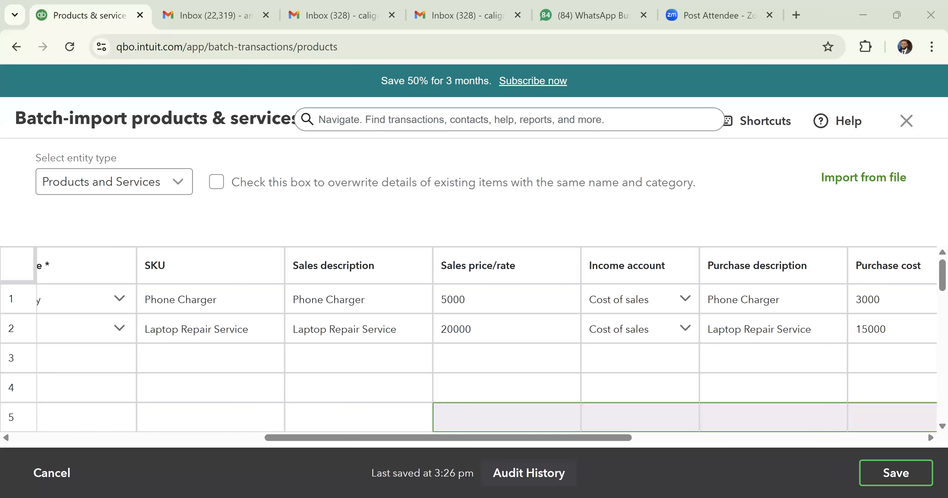
pyautogui.moveTo(530, 416); pyautogui.dragTo(533, 294)
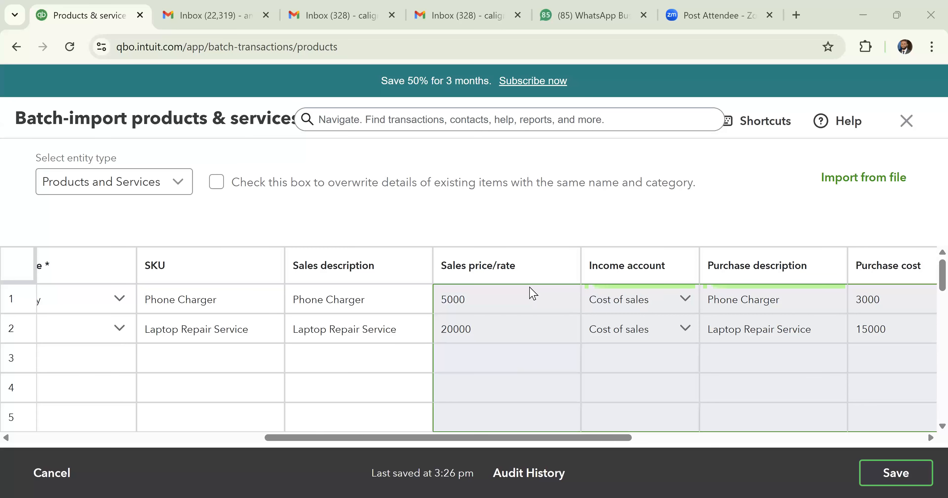
pyautogui.moveTo(533, 293); pyautogui.dragTo(493, 374)
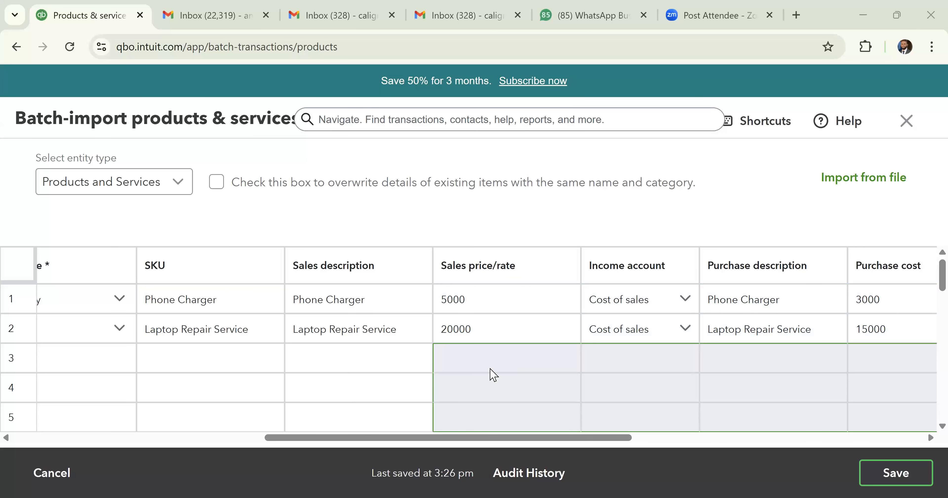
pyautogui.hotkey('alt', 'Tab')
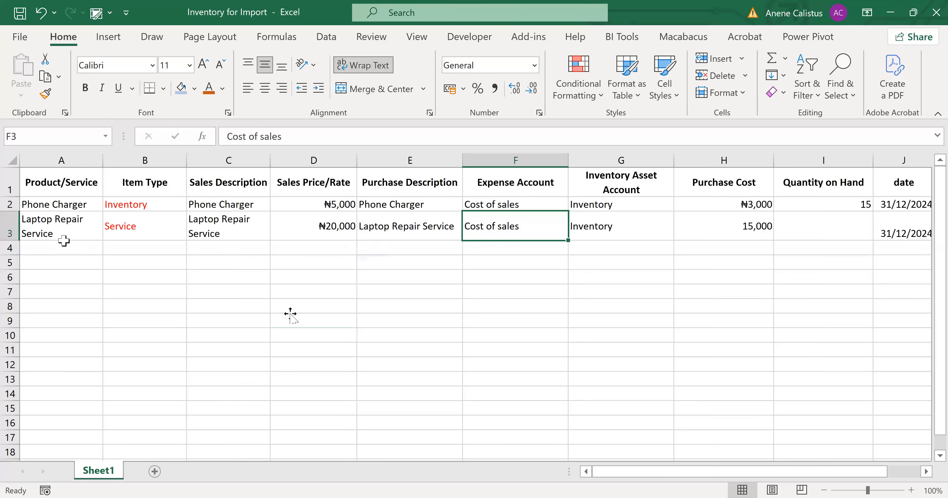
pyautogui.click(291, 317)
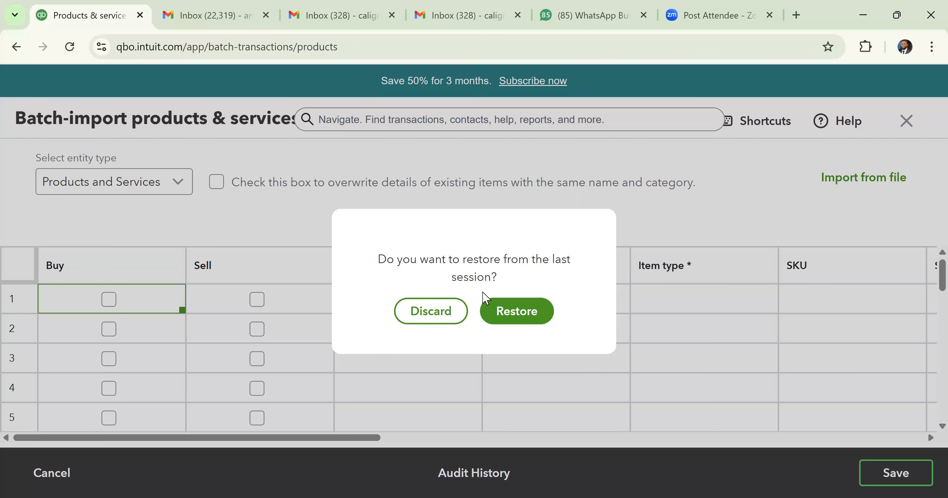
# Discard the previous batch-import session in QuickBooks and upload the Inventory for Import file from Downloads.
pyautogui.click(434, 318)
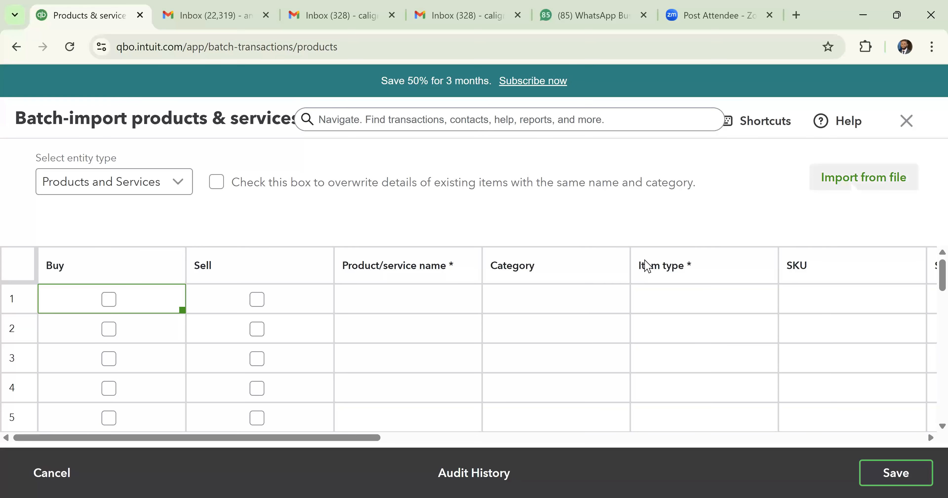
pyautogui.click(864, 177)
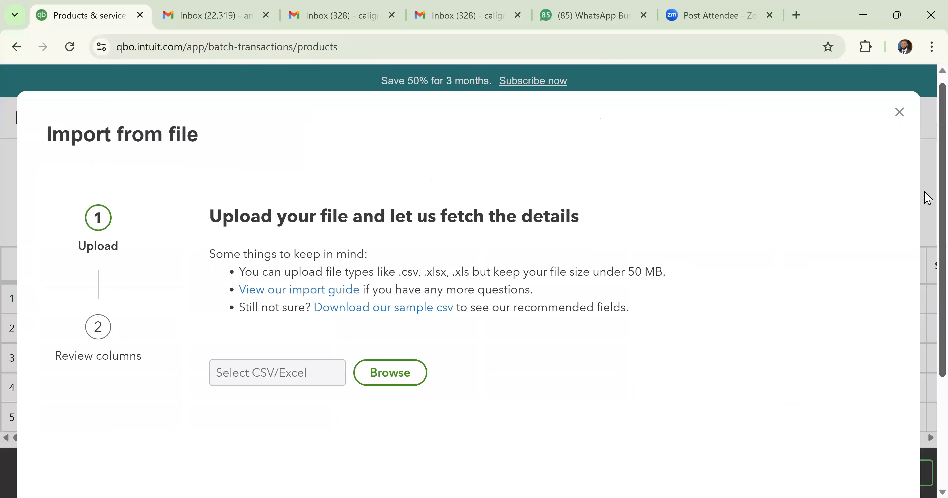
pyautogui.scroll(-1, 925, 193)
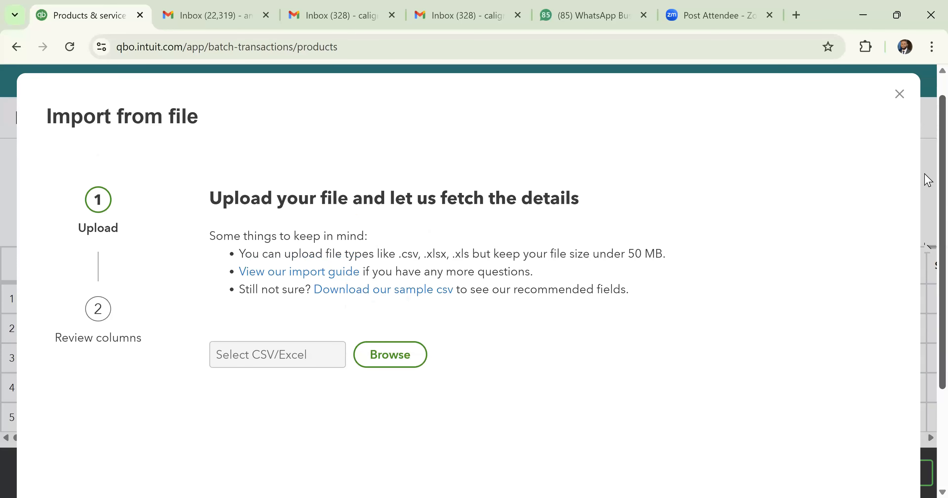
pyautogui.scroll(-3, 384, 306)
pyautogui.click(384, 306)
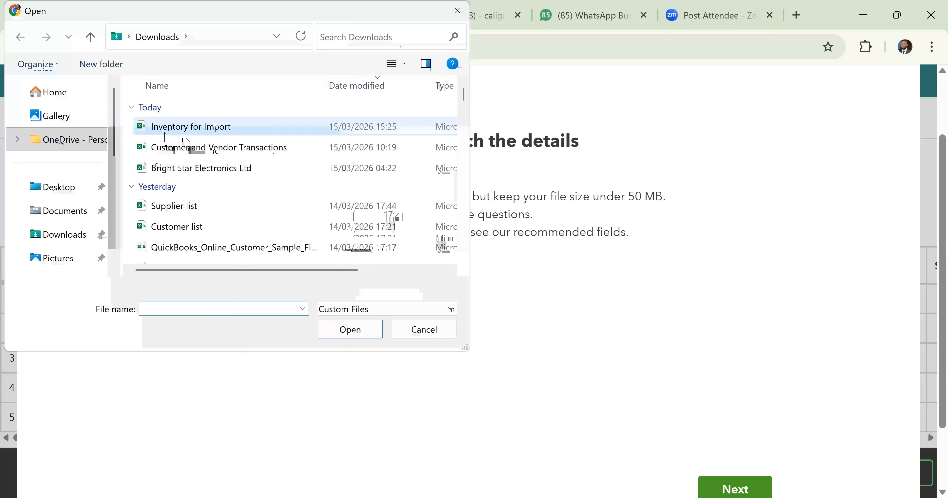
pyautogui.click(191, 126)
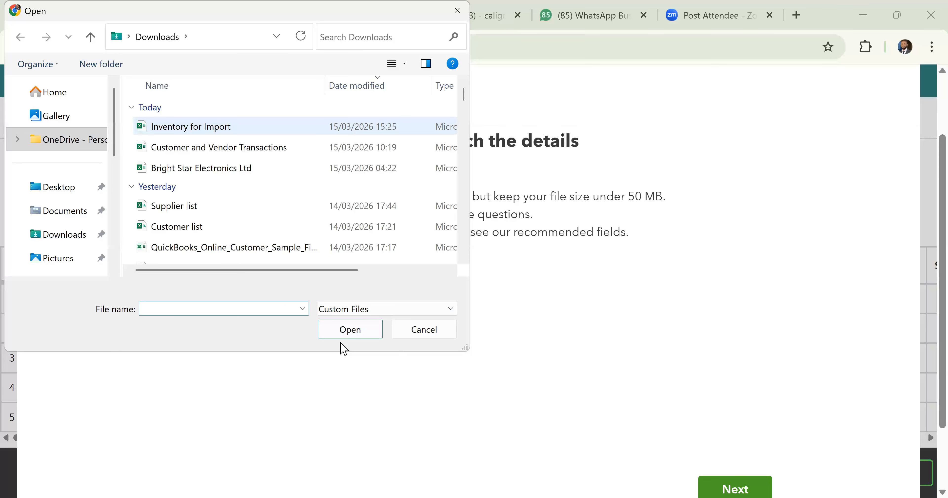
pyautogui.click(348, 333)
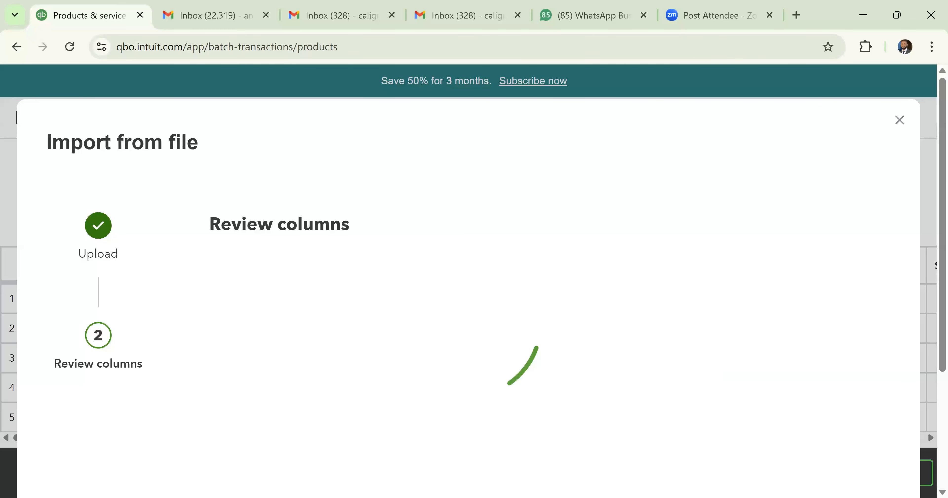
# Map the Category and SKU import fields to N/A, keeping Item Type as the source of the item type.
pyautogui.scroll(-3, 889, 363)
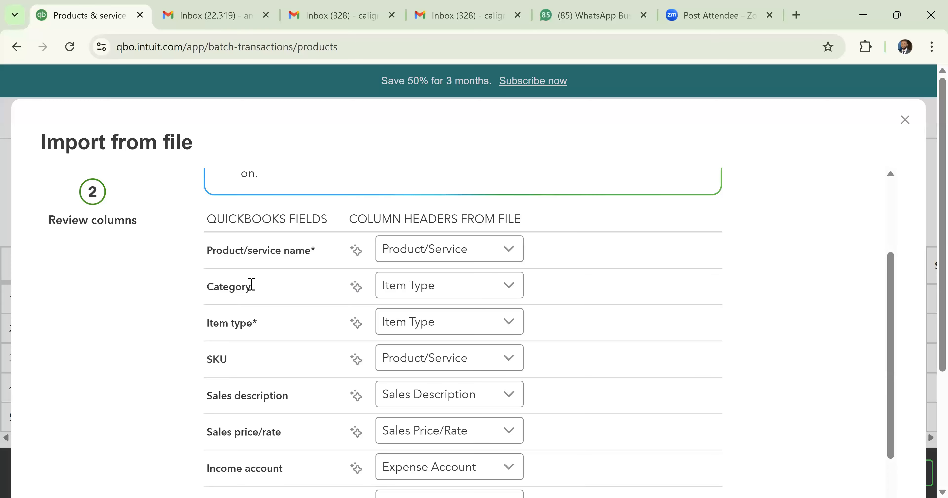
pyautogui.click(435, 294)
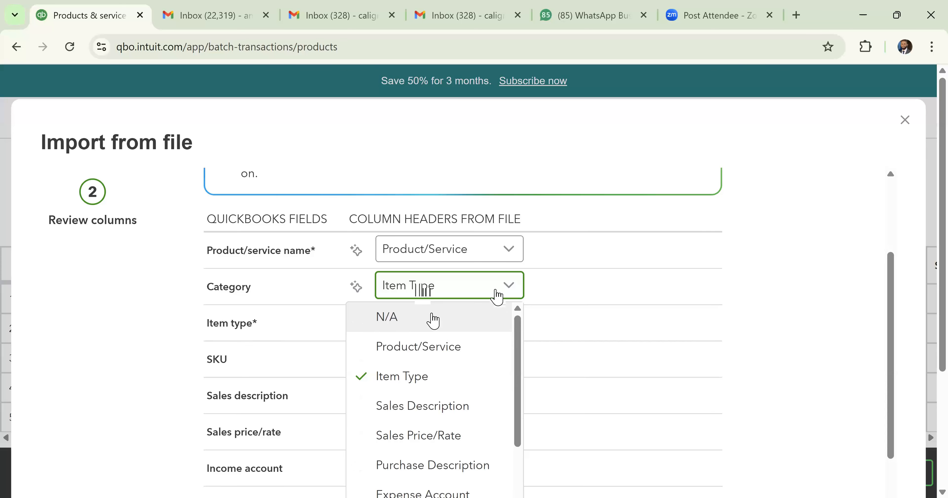
pyautogui.click(432, 315)
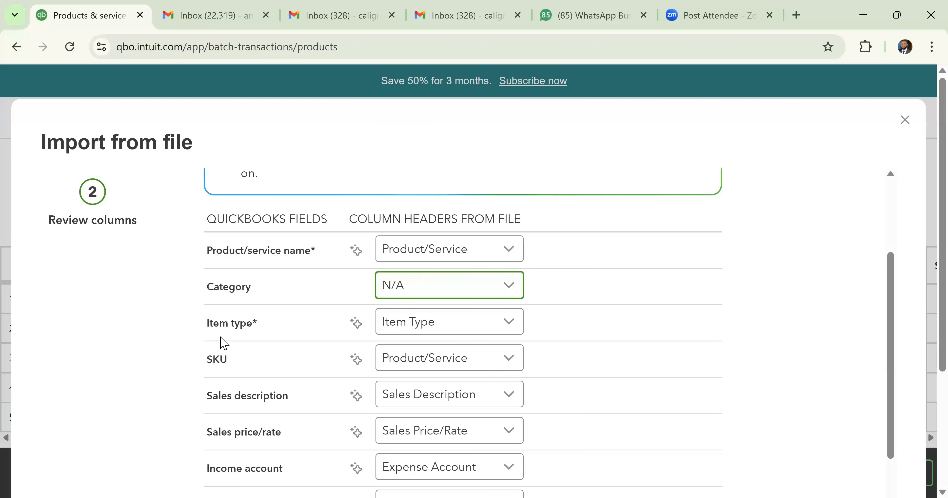
pyautogui.click(509, 322)
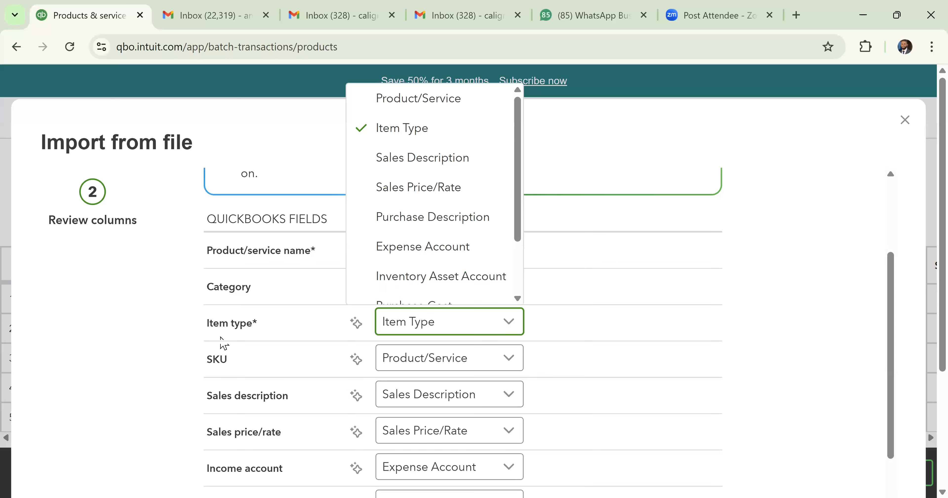
pyautogui.click(500, 359)
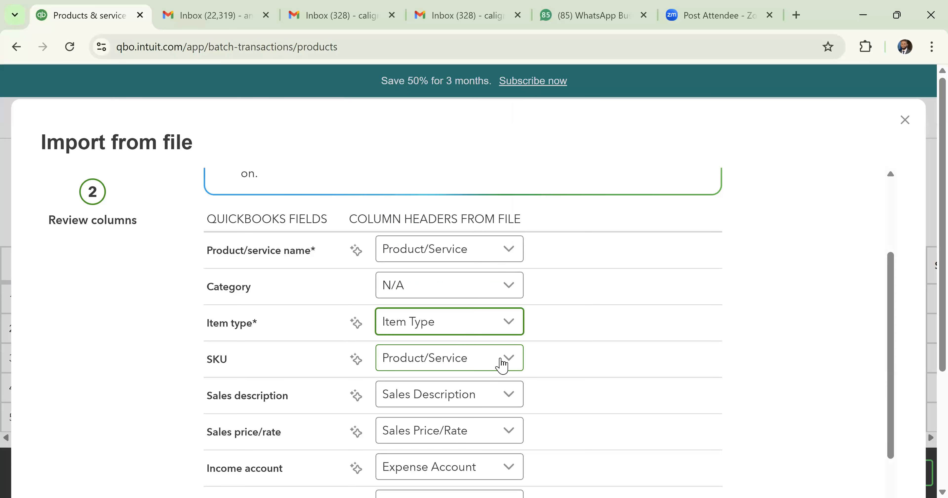
pyautogui.click(501, 358)
pyautogui.click(507, 326)
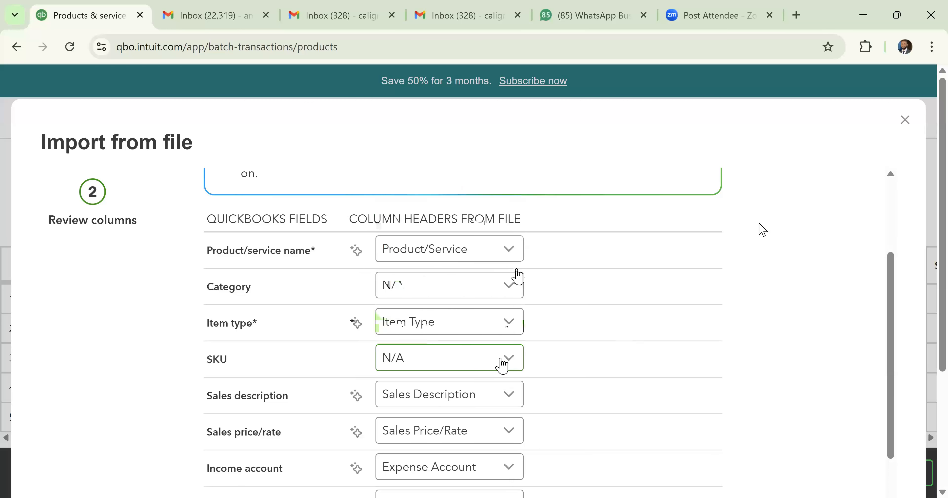
pyautogui.click(502, 364)
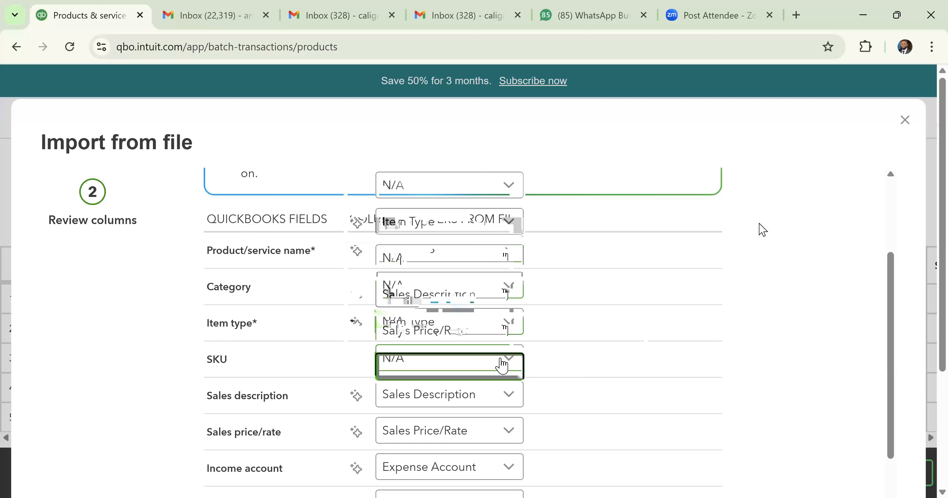
pyautogui.scroll(-3, 503, 365)
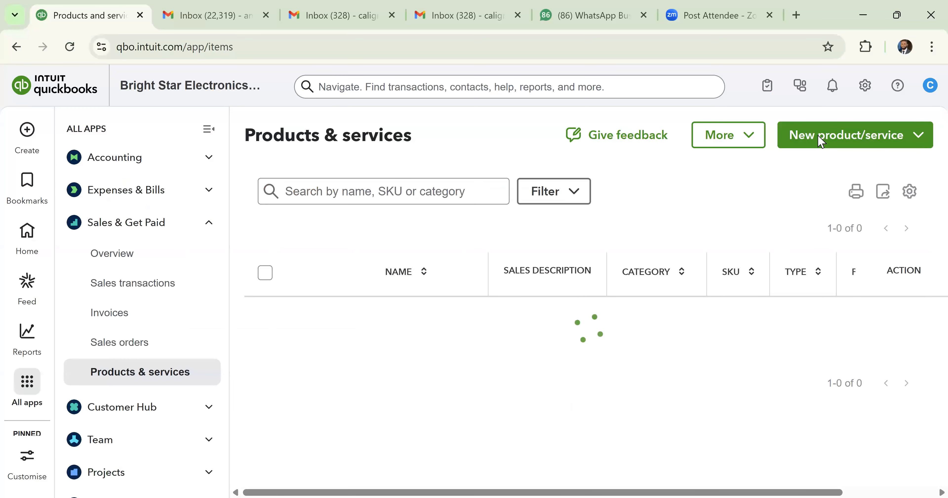
# Start a new batch import with the Inventory for Import Excel file and review how its columns match the import fields.
pyautogui.click(821, 140)
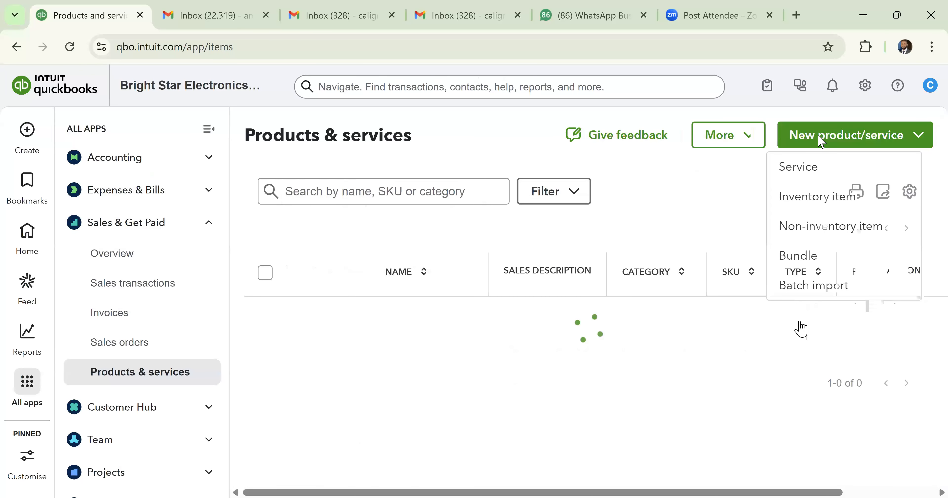
pyautogui.click(802, 329)
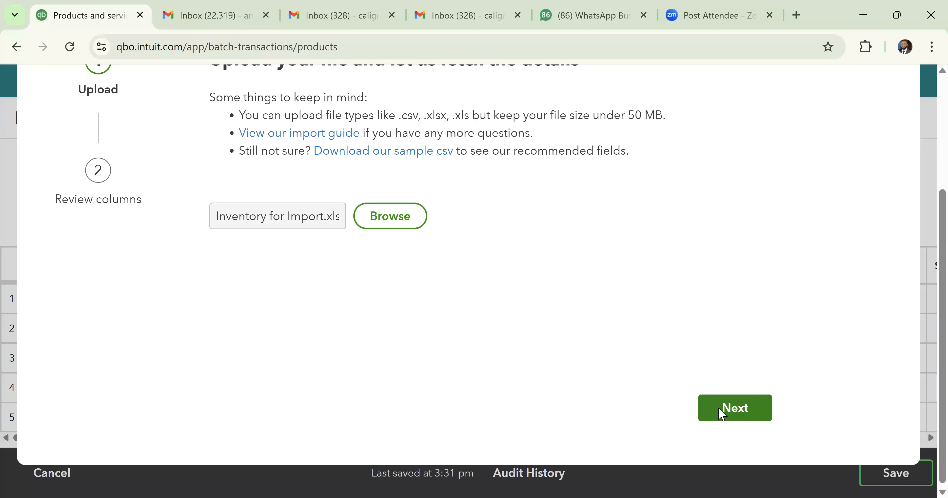
pyautogui.click(722, 413)
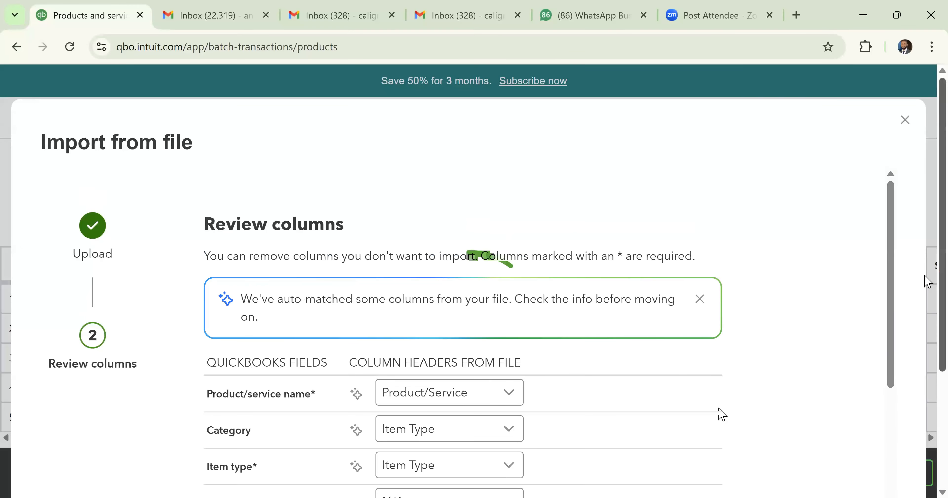
pyautogui.scroll(-3, 228, 265)
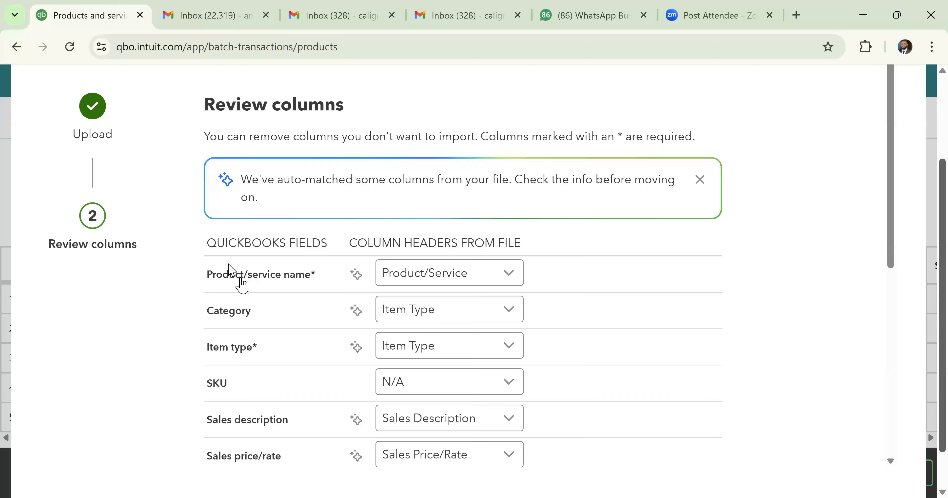
pyautogui.scroll(-1, 241, 278)
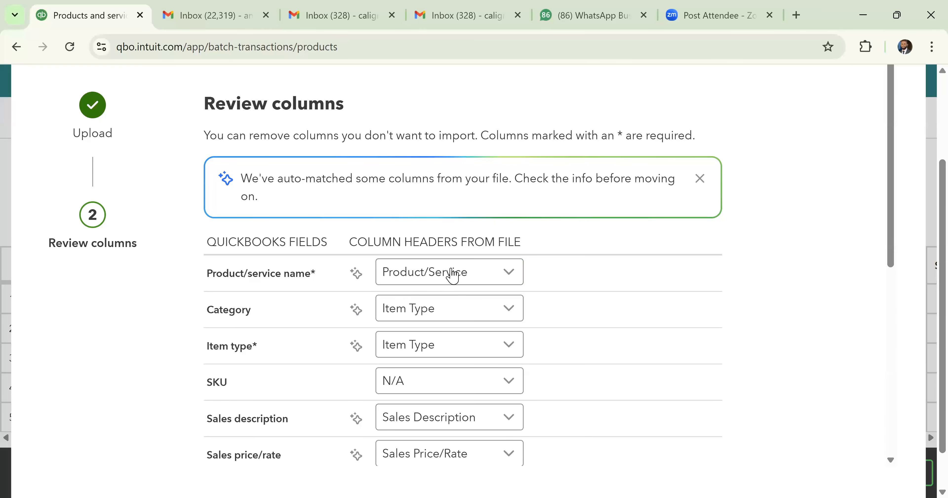
# Map Category to N/A, check the remaining column matches and save the batch import of Phone Charger and Laptop Repair Service.
pyautogui.click(505, 309)
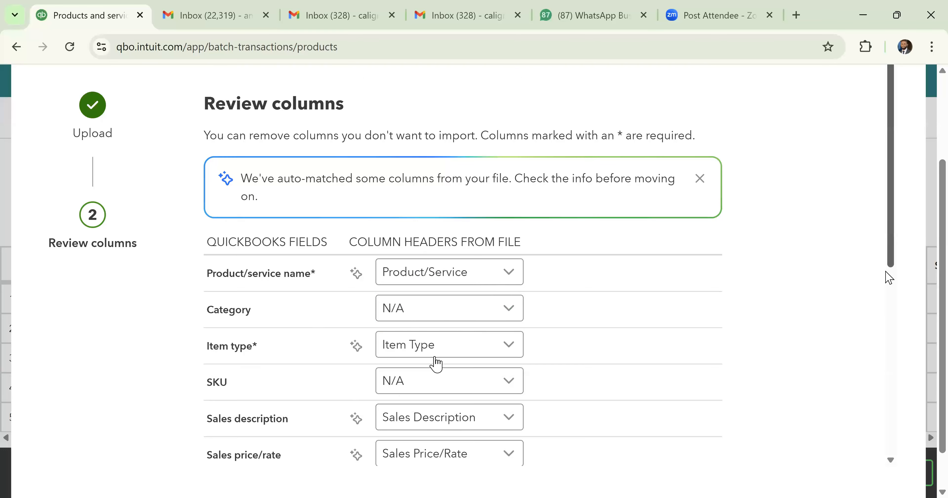
pyautogui.scroll(-2, 218, 358)
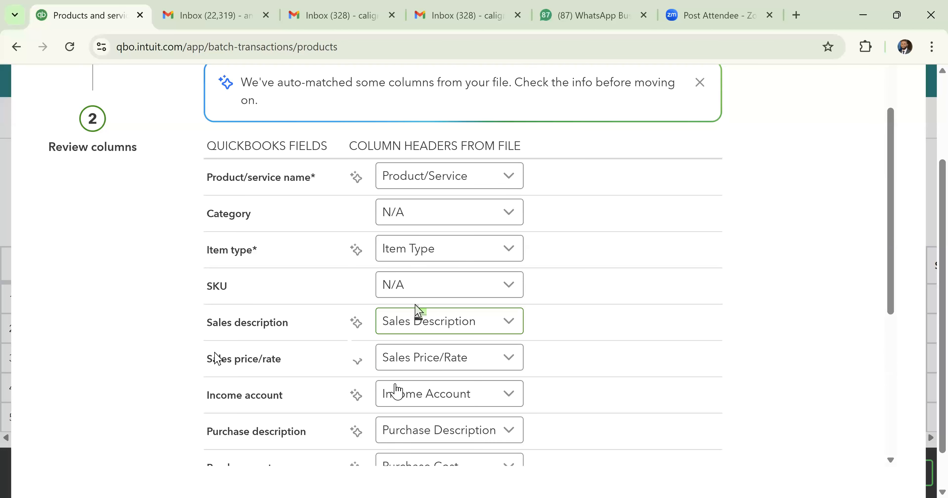
pyautogui.scroll(-3, 224, 341)
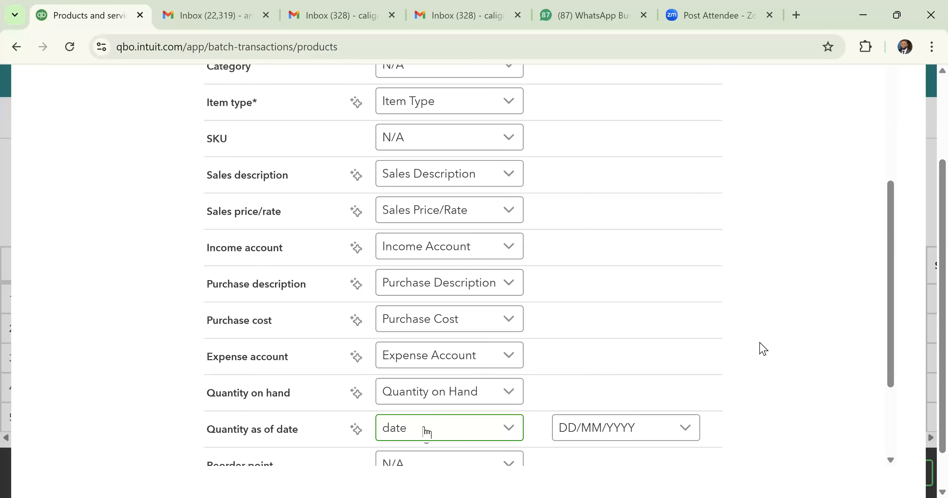
pyautogui.scroll(-3, 447, 362)
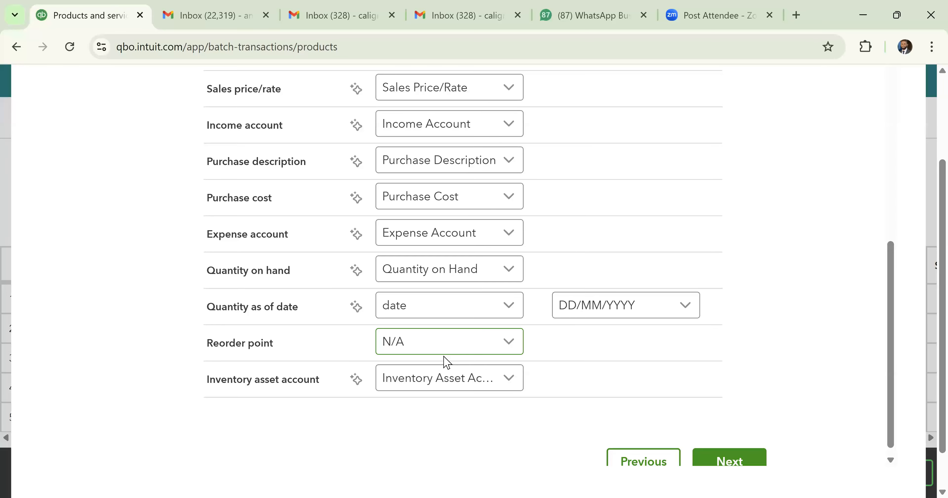
pyautogui.click(508, 379)
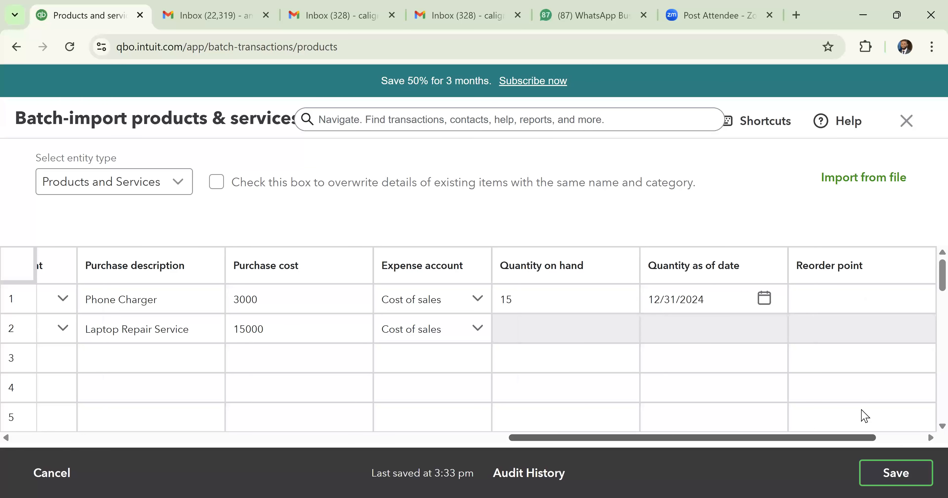
pyautogui.click(889, 470)
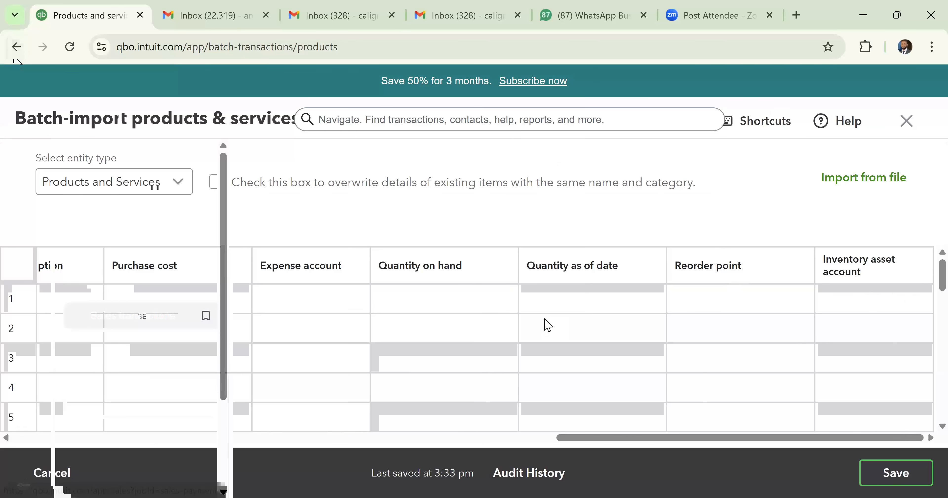
# Return to the Products & services list and review the imported items and their quantities on hand.
pyautogui.rightClick(926, 290)
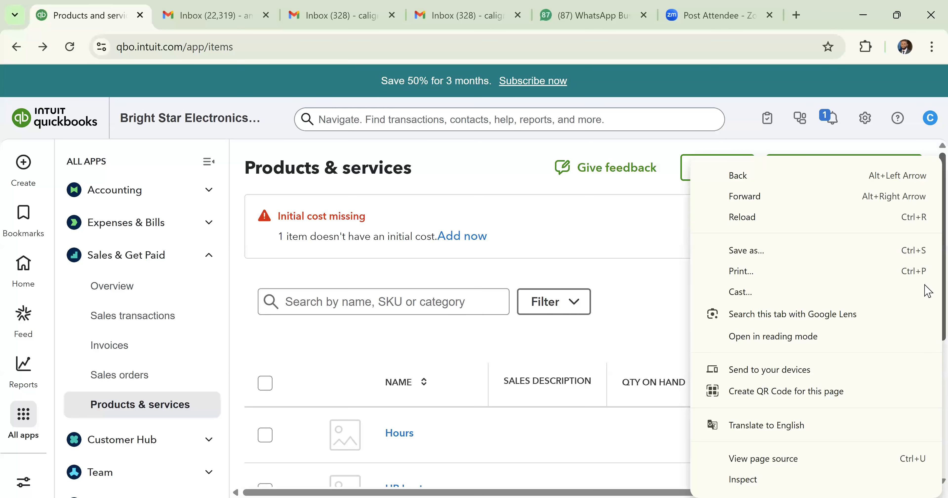
pyautogui.click(408, 348)
pyautogui.scroll(-3, 408, 348)
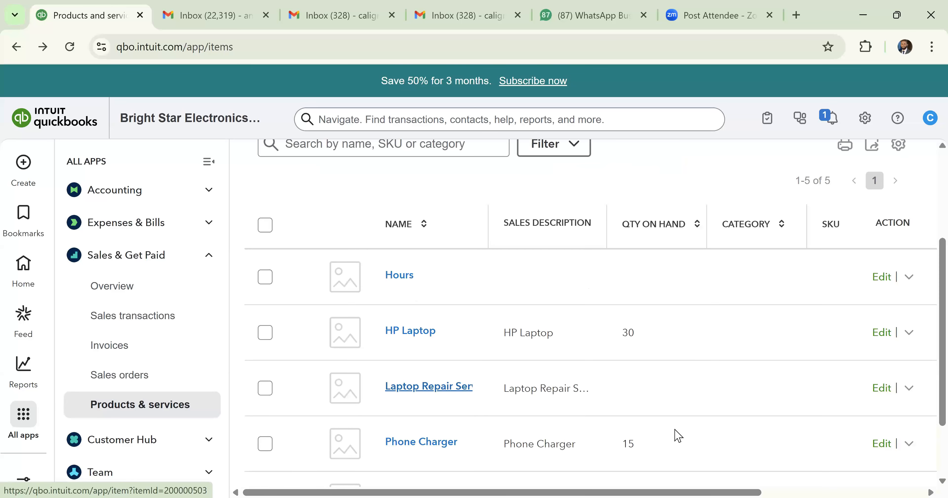
pyautogui.hscroll(1, 679, 436)
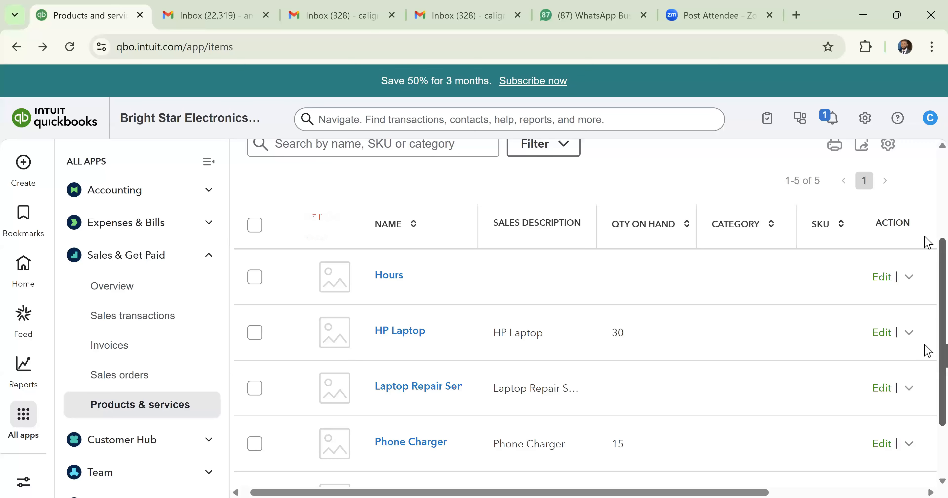
pyautogui.scroll(2, 928, 350)
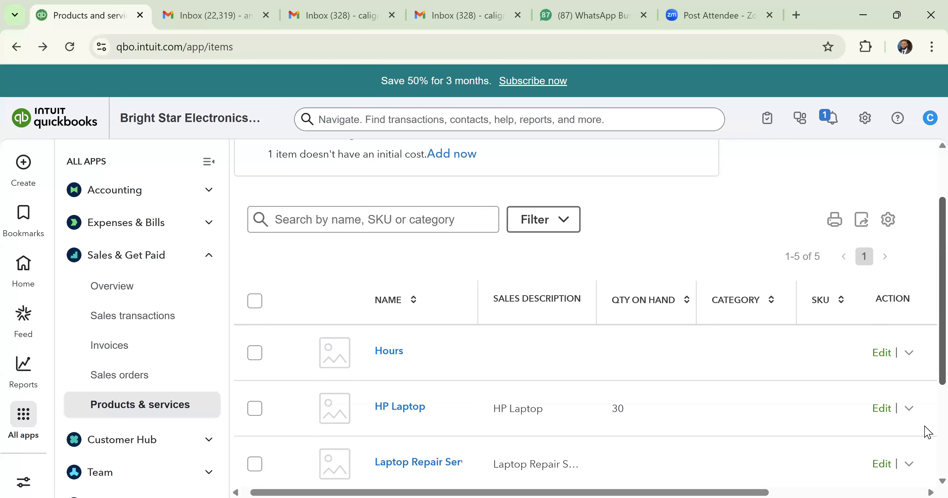
# Edit the HP Laptop item's purchasing details, using HP Laptop as the purchase description, and save the item.
pyautogui.scroll(-2, 880, 323)
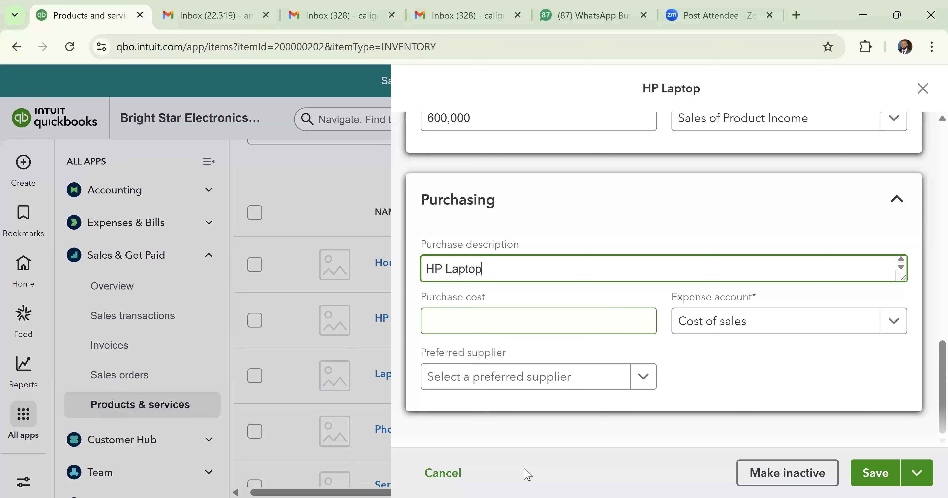
pyautogui.click(528, 497)
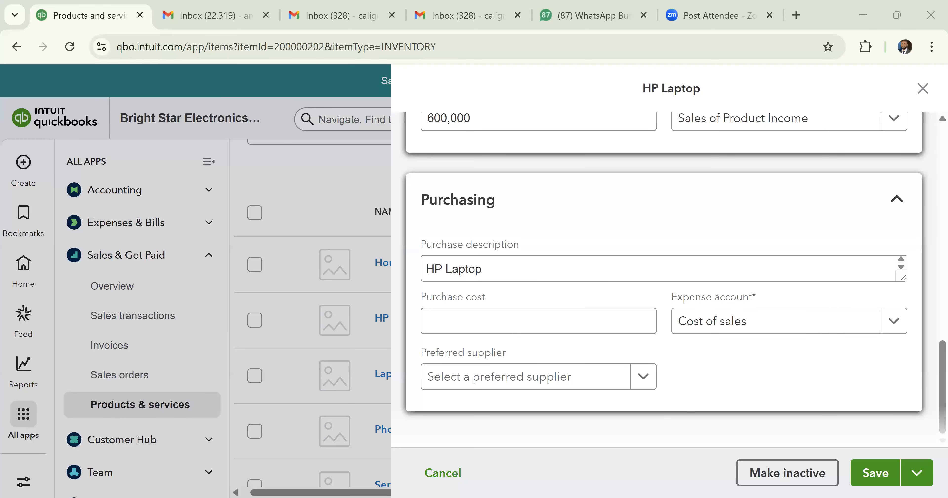
pyautogui.click(511, 324)
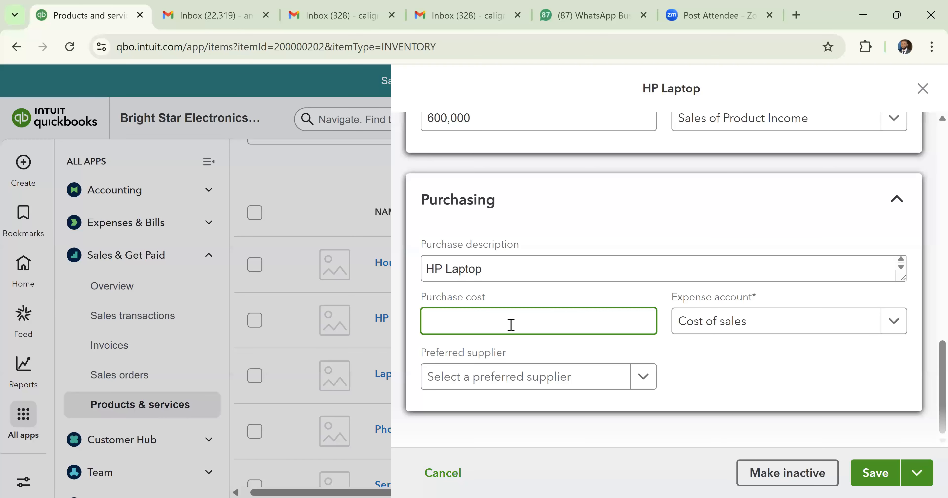
pyautogui.click(882, 475)
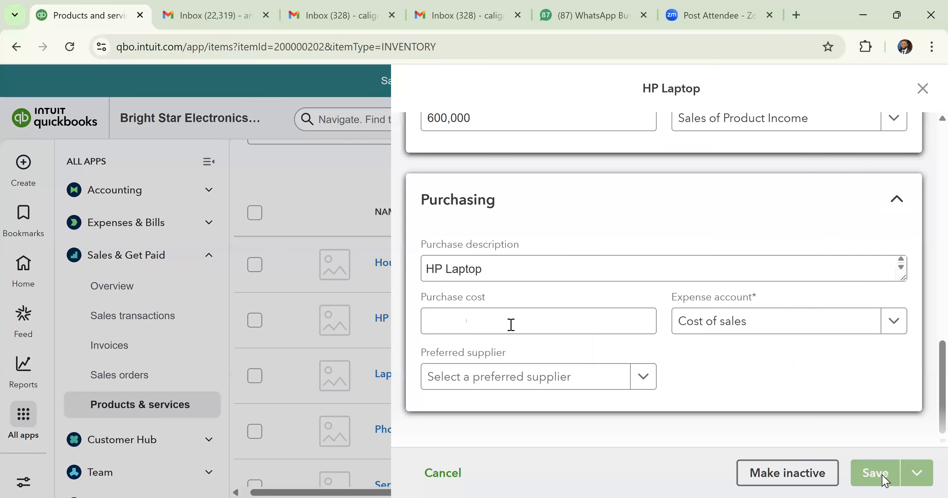
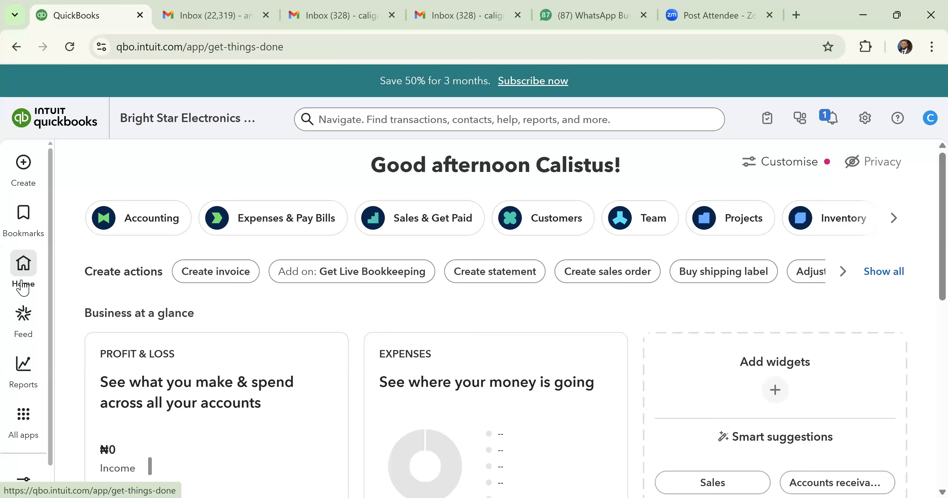
# Switch to the Customer and Vendor Transactions workbook in Excel and review the customer, vendor and expense sheets, including the Alpha Tech Ltd estimate row.
pyautogui.moveTo(24, 217)
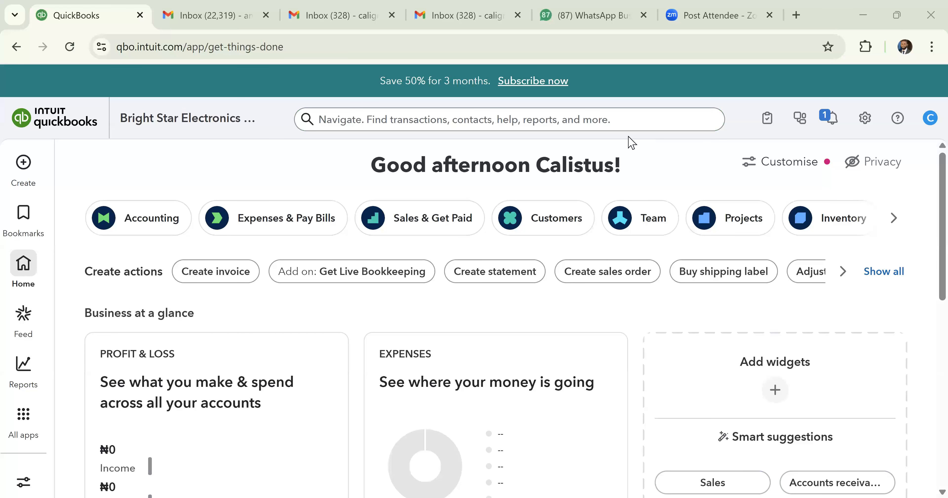
pyautogui.click(596, 125)
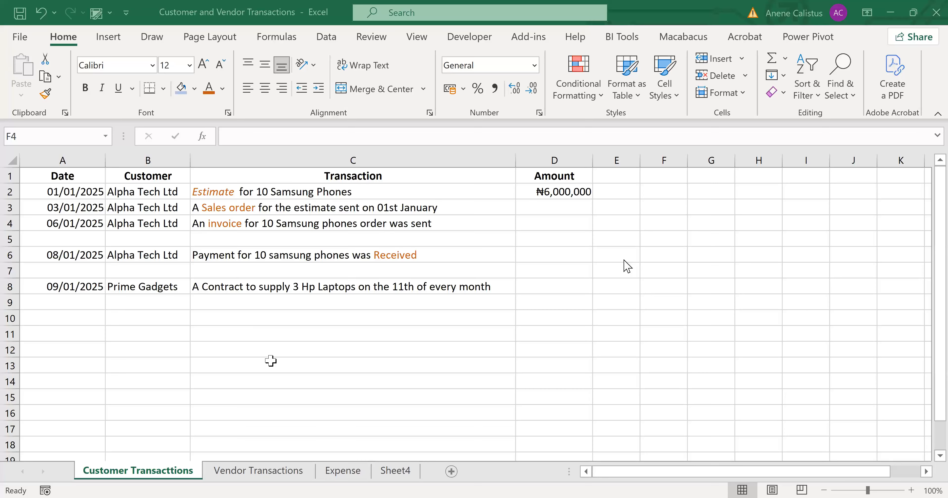
pyautogui.click(272, 380)
pyautogui.click(258, 470)
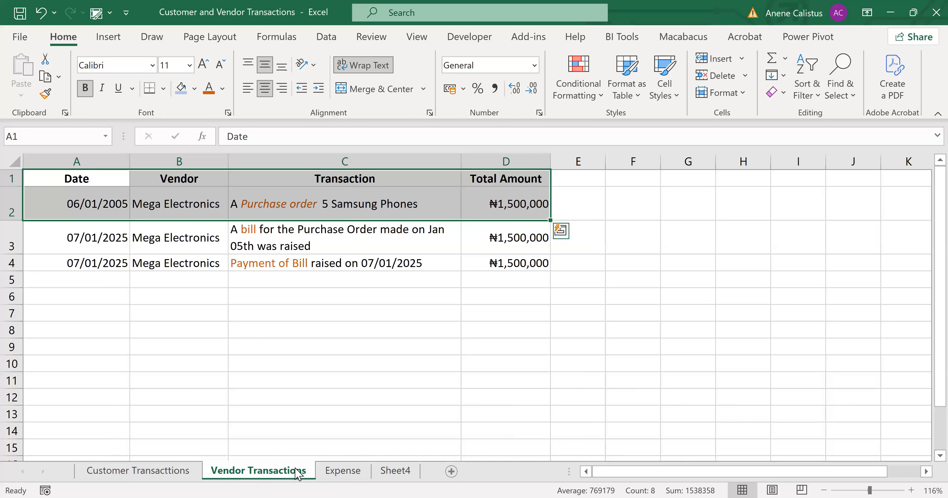
pyautogui.click(343, 471)
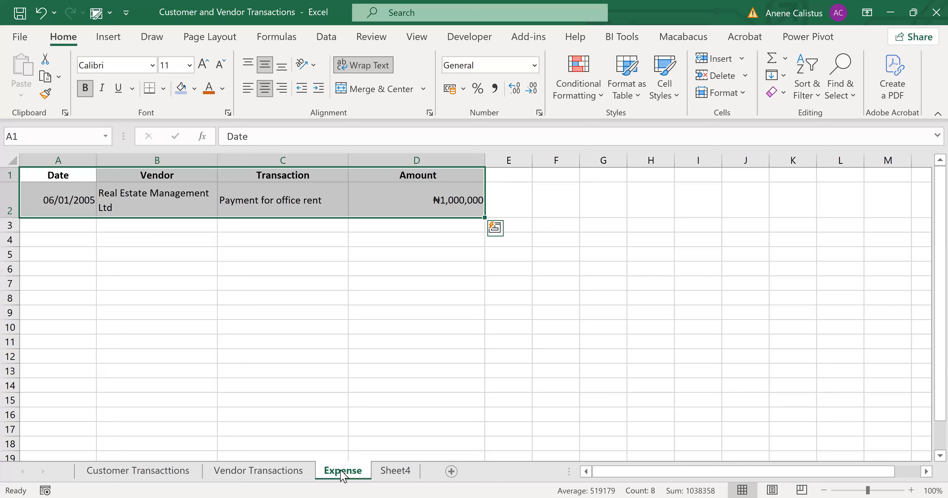
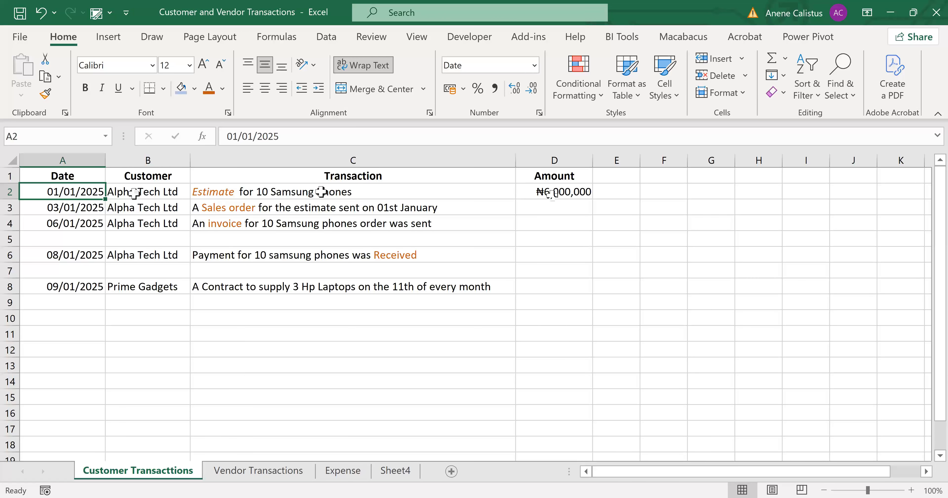
pyautogui.click(321, 191)
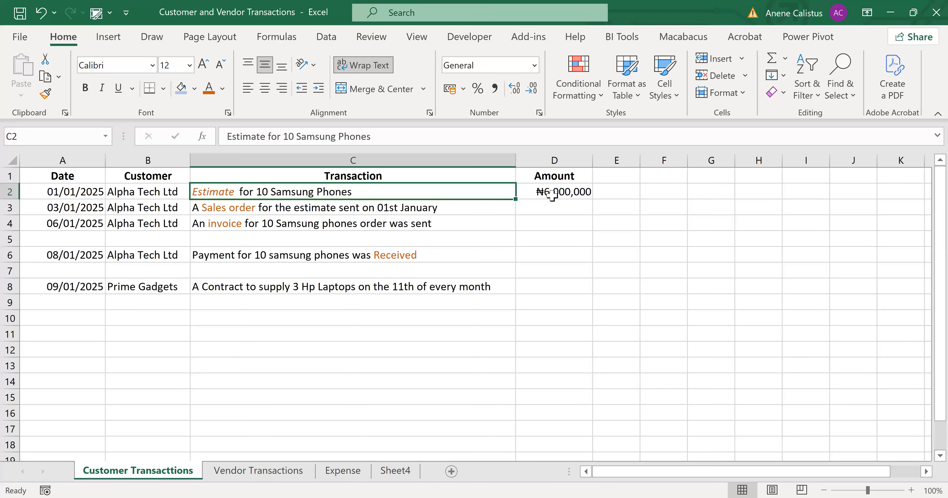
pyautogui.click(552, 194)
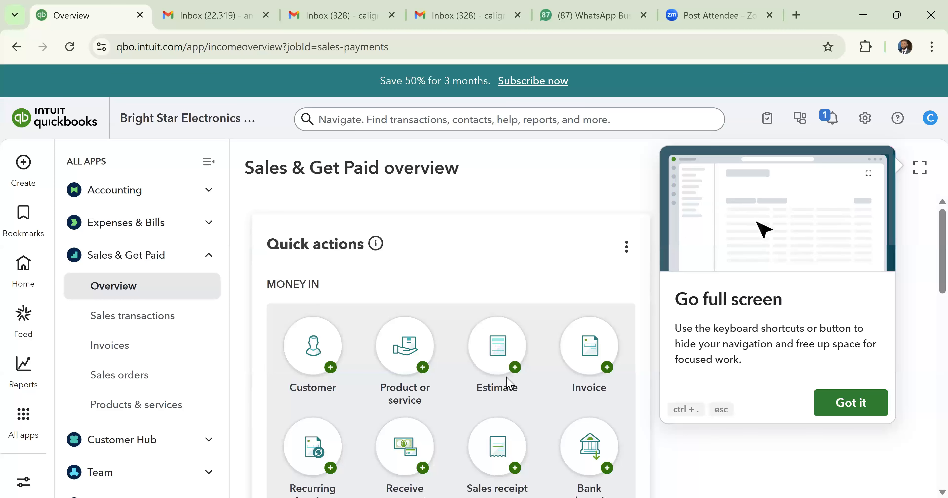
# Switch to QuickBooks and create a new estimate for Alpha Tech Ltd dated 01/01/2025.
pyautogui.click(507, 383)
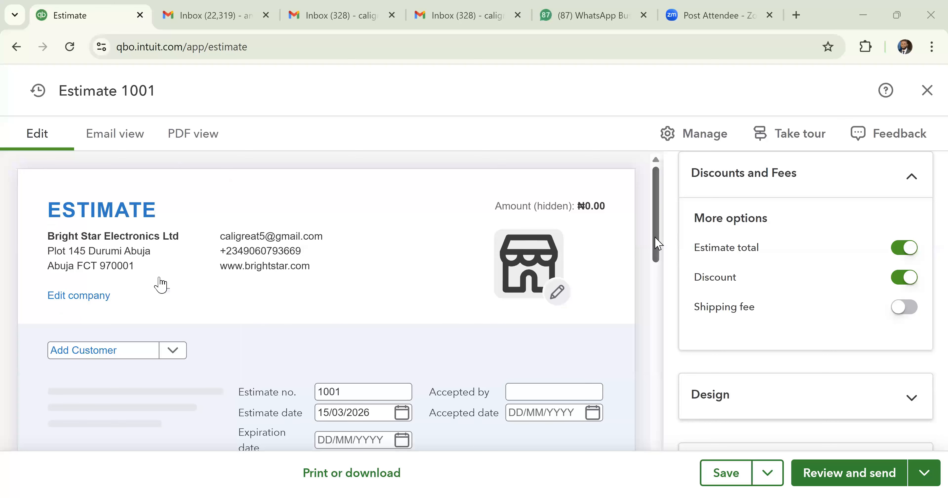
pyautogui.scroll(-2, 161, 285)
pyautogui.click(176, 283)
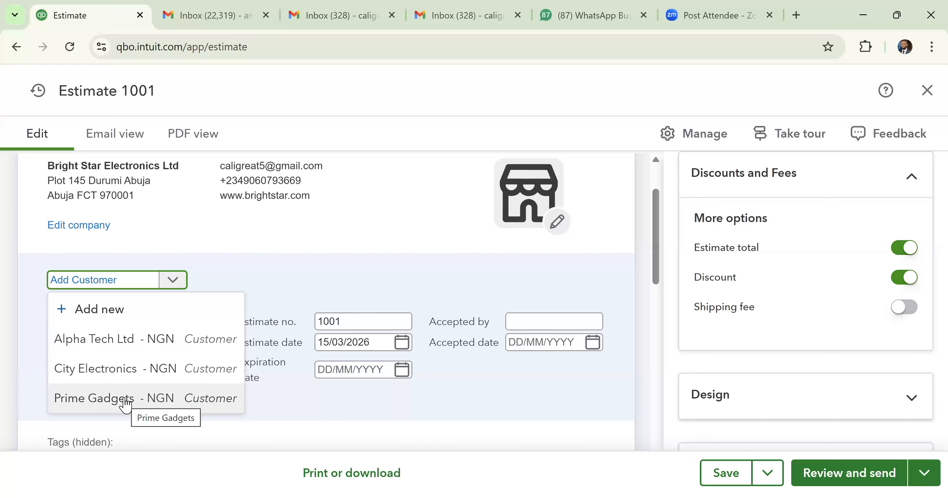
pyautogui.click(94, 339)
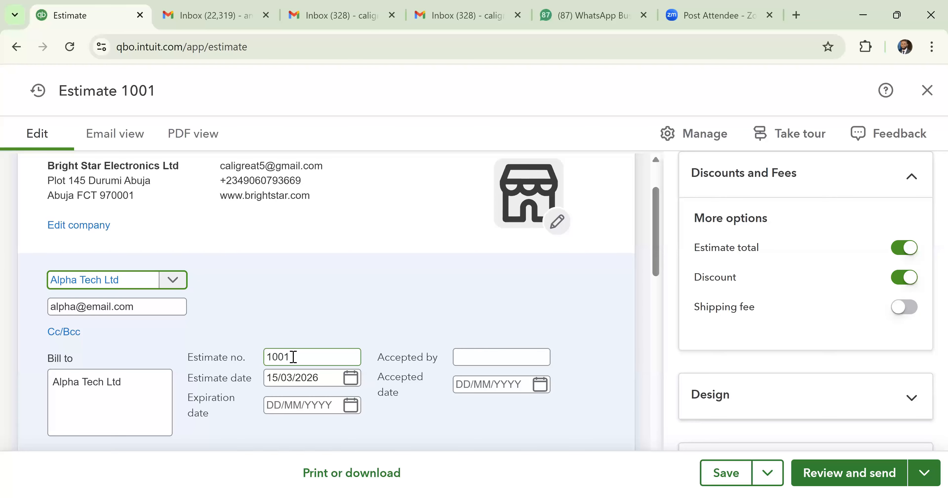
pyautogui.moveTo(655, 272); pyautogui.dragTo(655, 273)
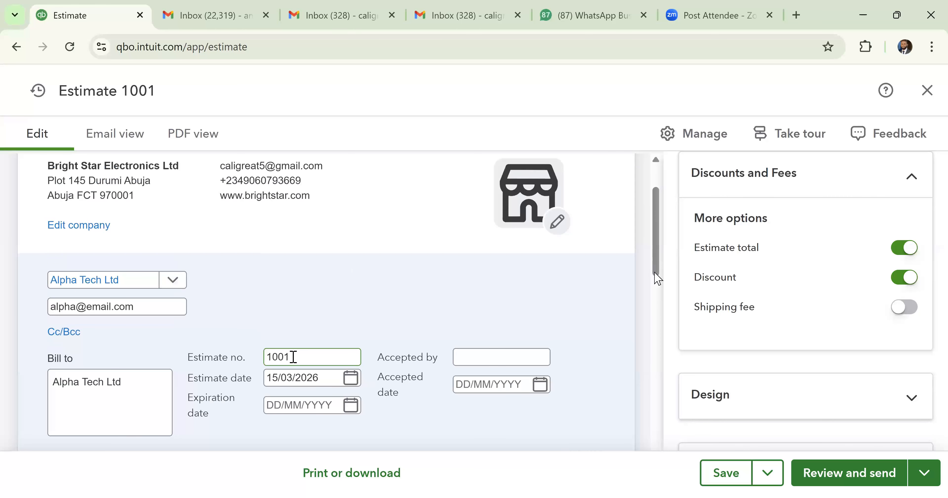
pyautogui.scroll(-3, 352, 269)
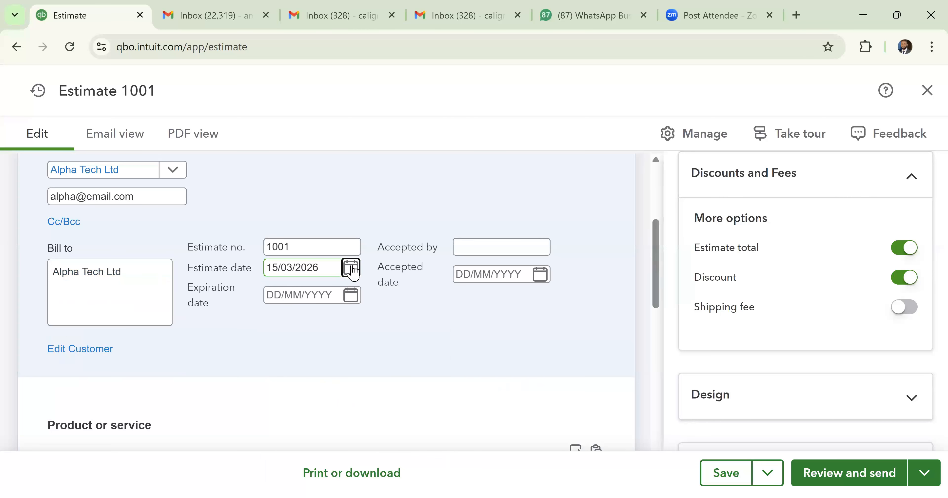
pyautogui.click(352, 269)
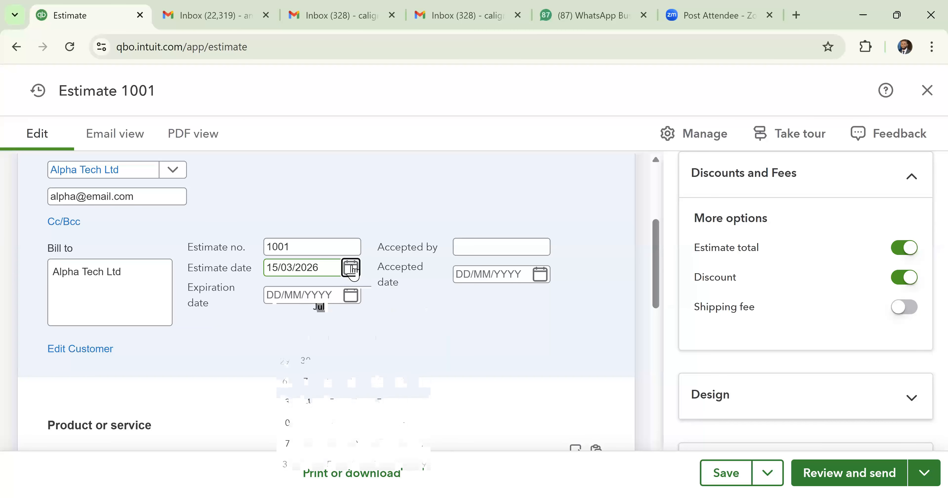
pyautogui.rightClick(418, 307)
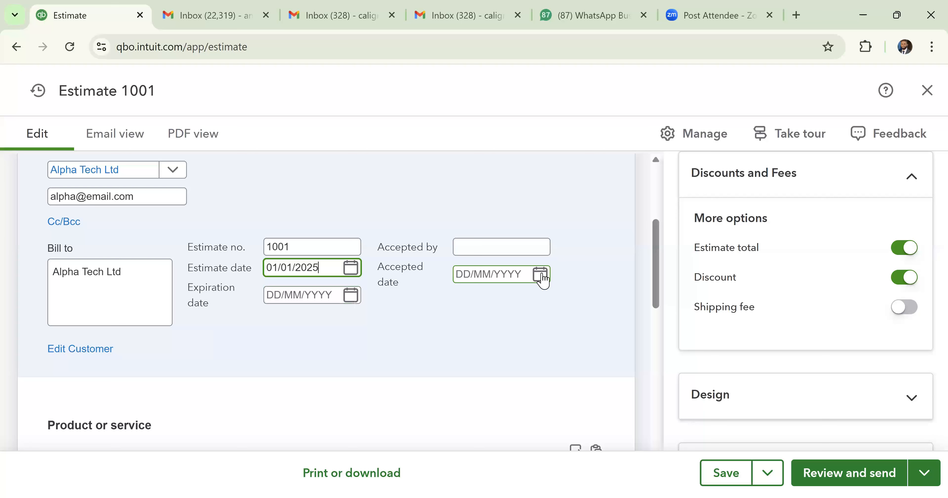
# Add HP Laptop as the first product line of the estimate with a quantity of 10.
pyautogui.scroll(-5, 543, 279)
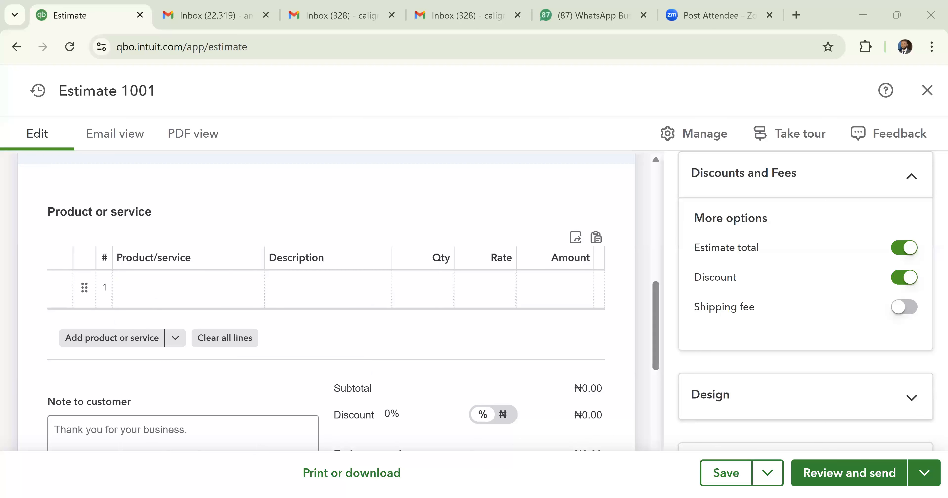
pyautogui.click(157, 338)
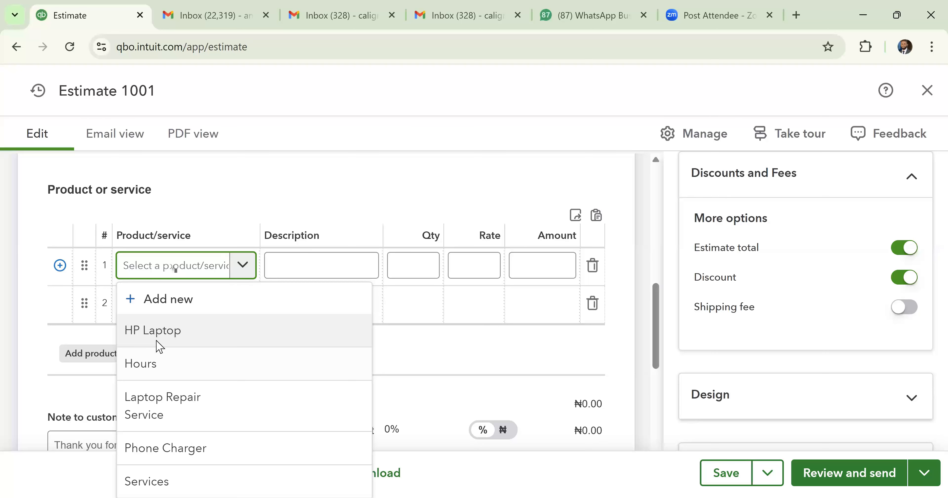
pyautogui.click(159, 347)
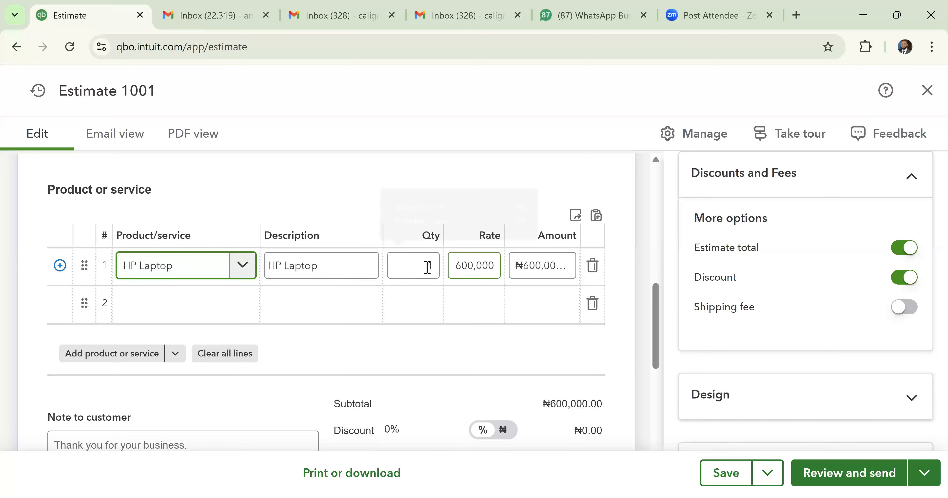
pyautogui.click(427, 266)
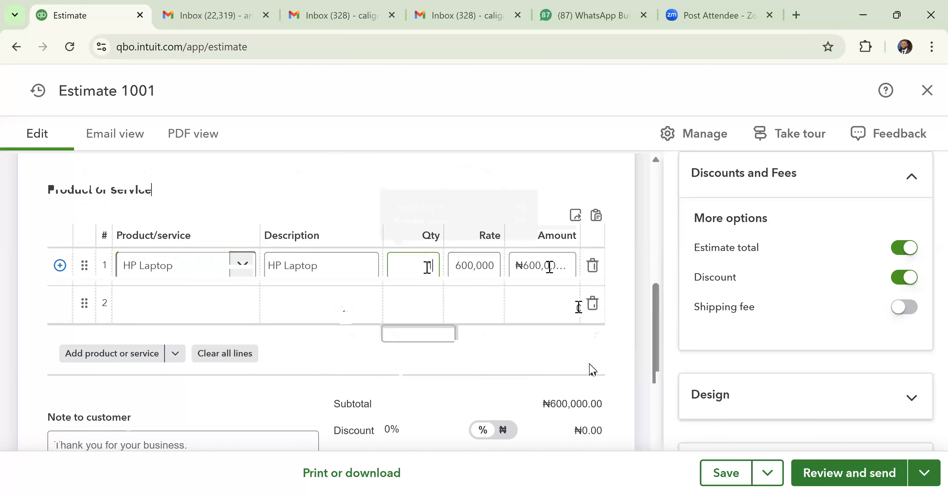
pyautogui.scroll(-5, 592, 369)
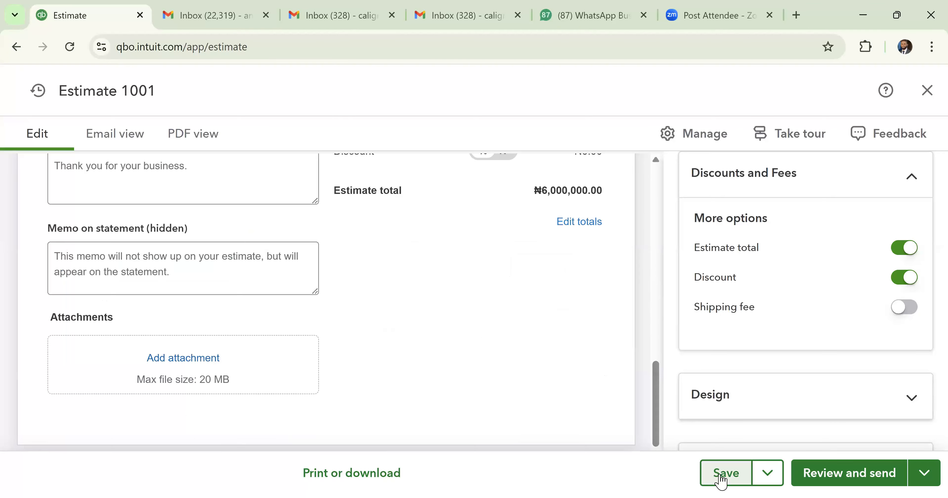
# Review the estimate's saving and sharing options, and save and close the estimate.
pyautogui.click(776, 468)
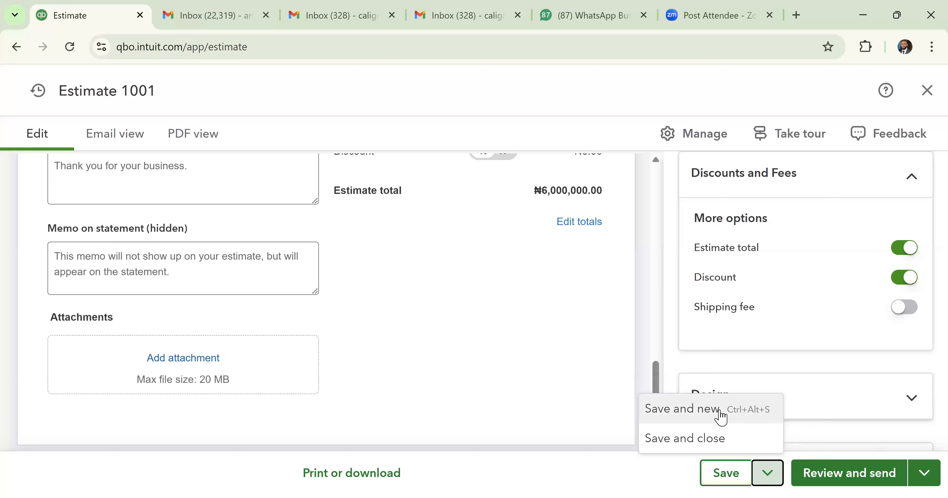
pyautogui.click(914, 478)
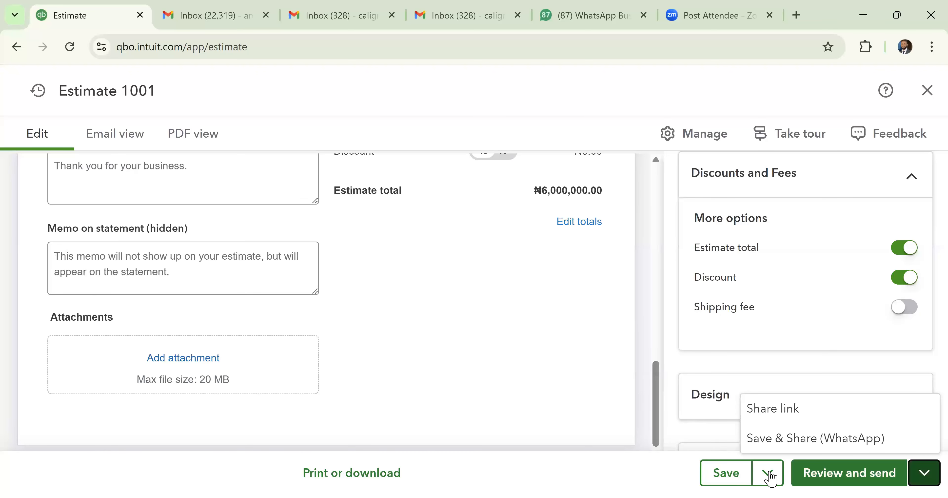
pyautogui.click(701, 468)
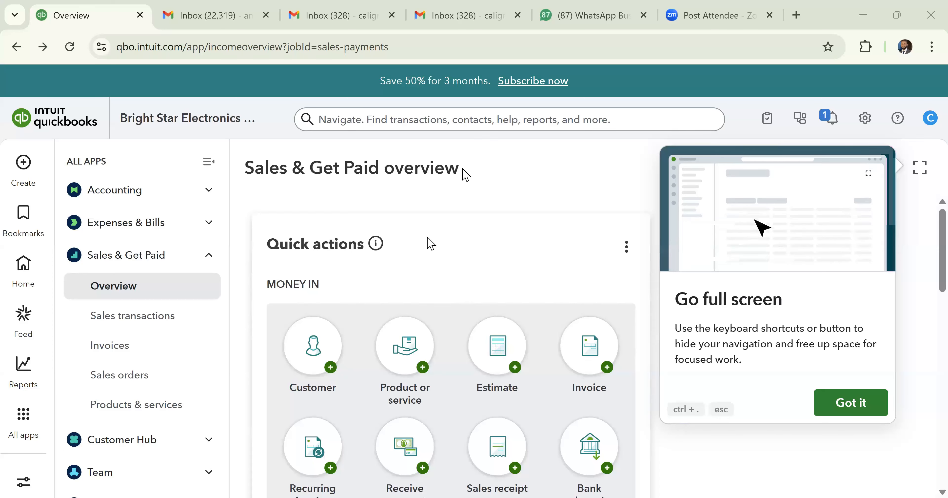
# Open the Sales section of the company's Account and settings.
pyautogui.click(867, 121)
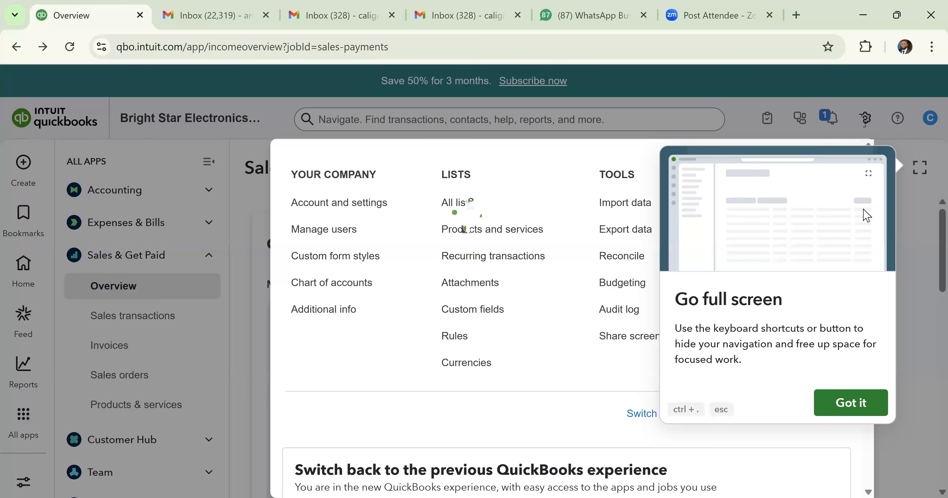
pyautogui.click(333, 205)
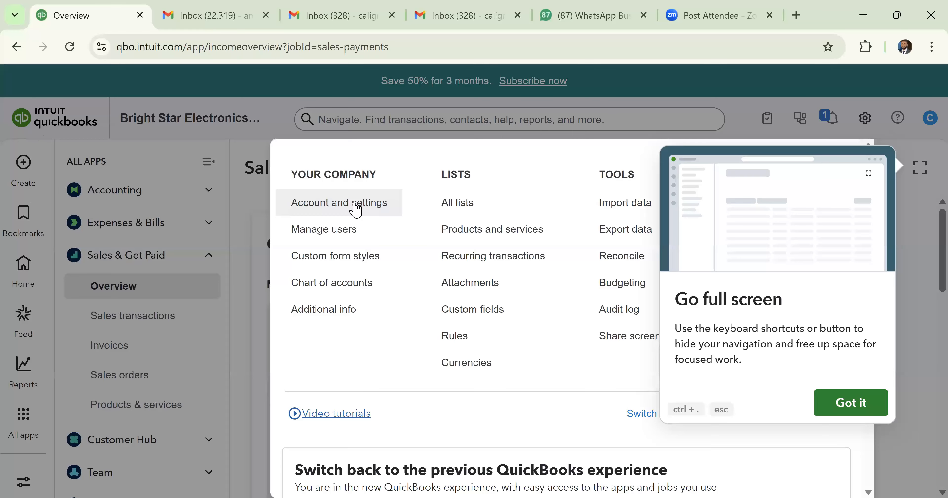
pyautogui.click(355, 208)
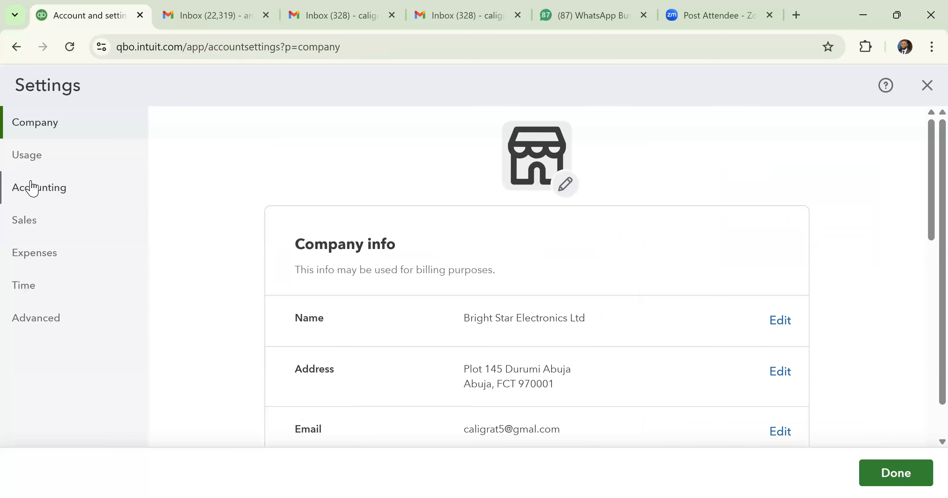
pyautogui.click(24, 220)
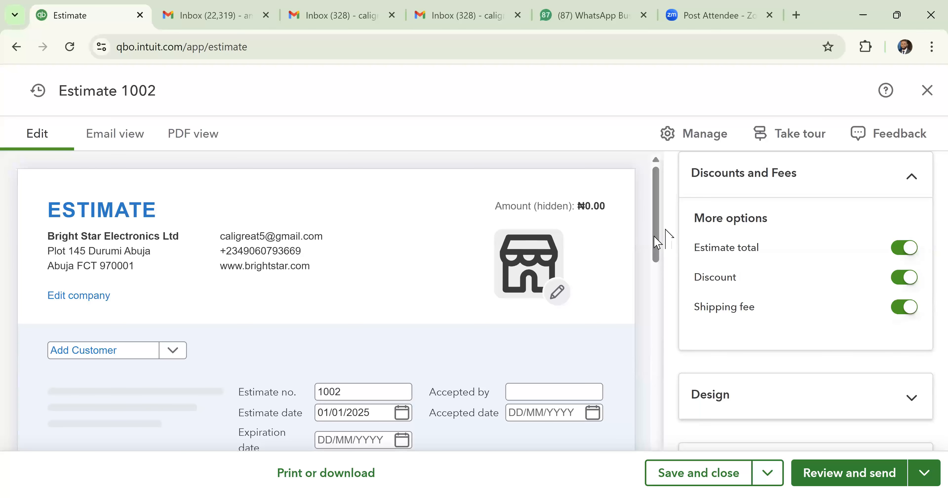
# Examine the shipping fee option and totals on a blank estimate, and close the form.
pyautogui.scroll(-3, 659, 334)
pyautogui.moveTo(656, 329); pyautogui.dragTo(656, 330)
pyautogui.scroll(-1, 439, 400)
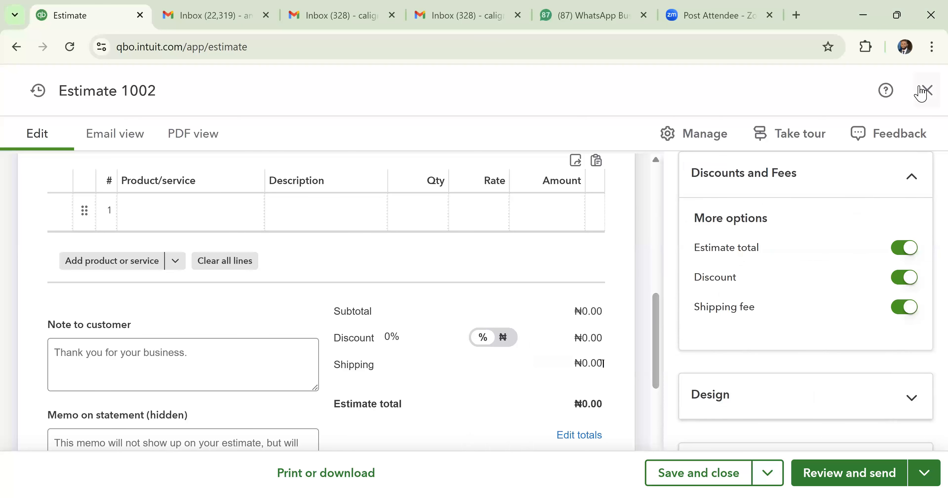
pyautogui.click(921, 93)
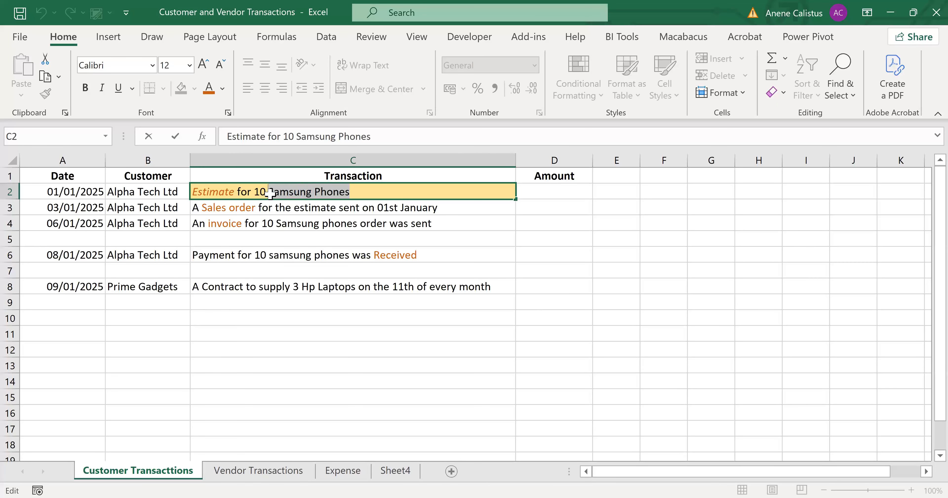
# In the Excel workbook, change the Alpha Tech Ltd estimate text to 10 HP Laptop, and return to QuickBooks.
pyautogui.write('HP Laptop')
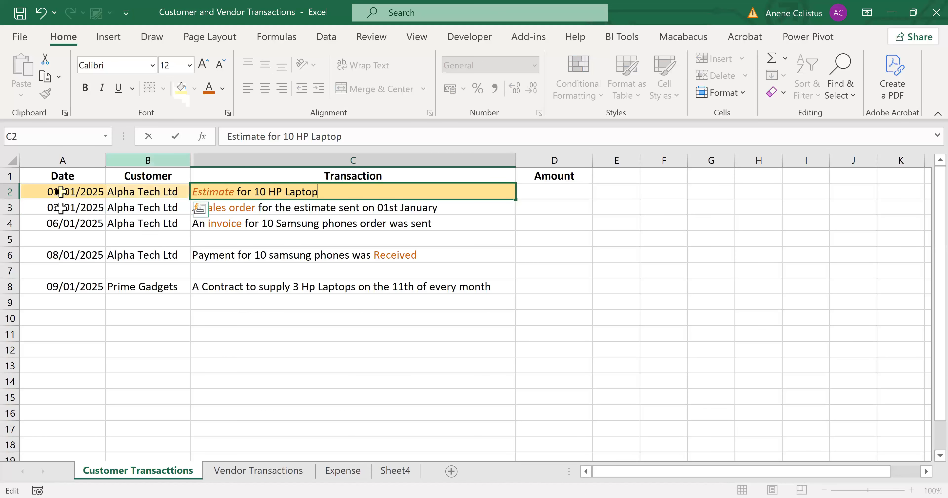
pyautogui.click(61, 207)
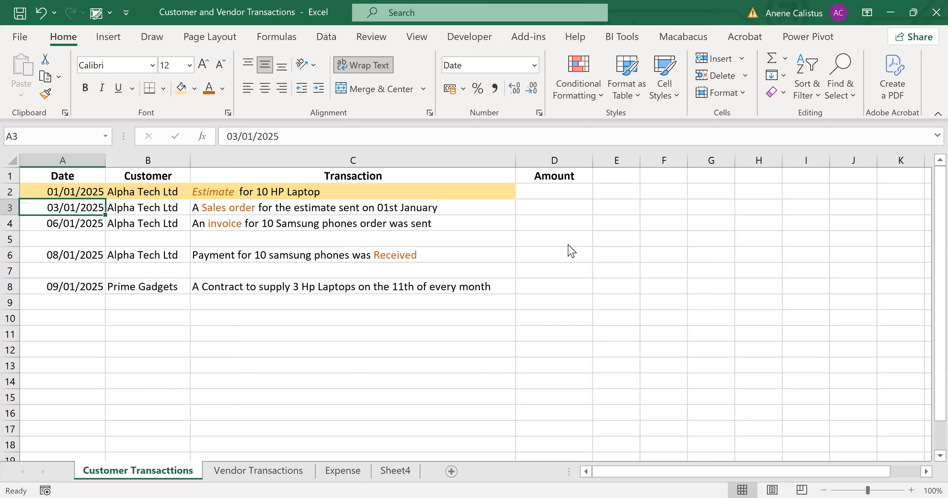
pyautogui.hotkey('alt', 'Tab')
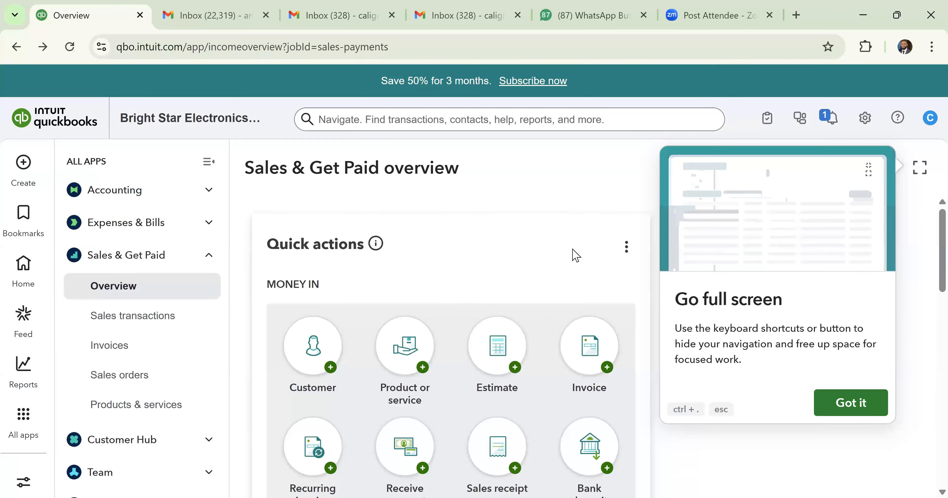
pyautogui.click(495, 356)
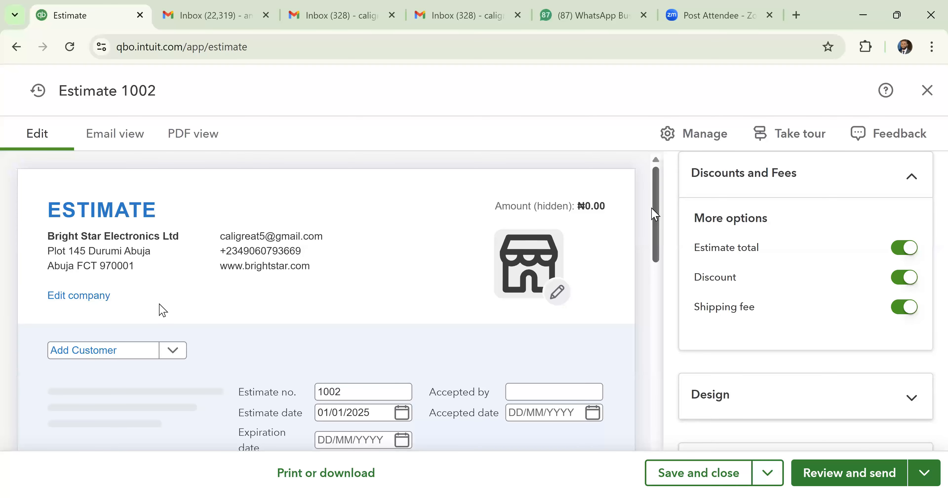
pyautogui.click(175, 351)
pyautogui.click(119, 400)
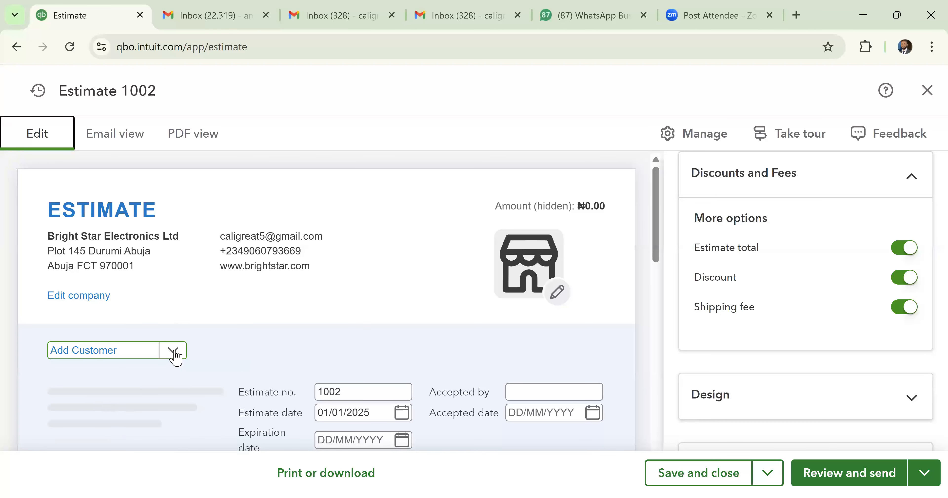
pyautogui.moveTo(655, 227); pyautogui.dragTo(668, 270)
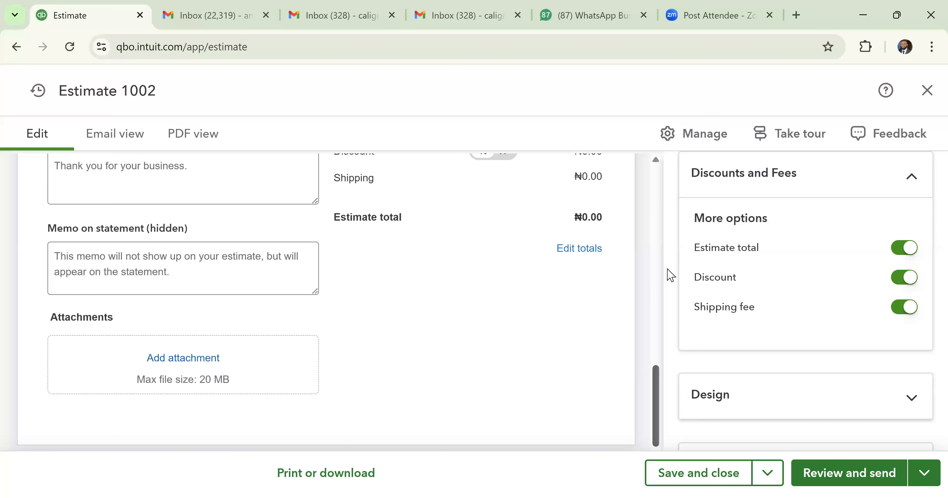
pyautogui.click(928, 90)
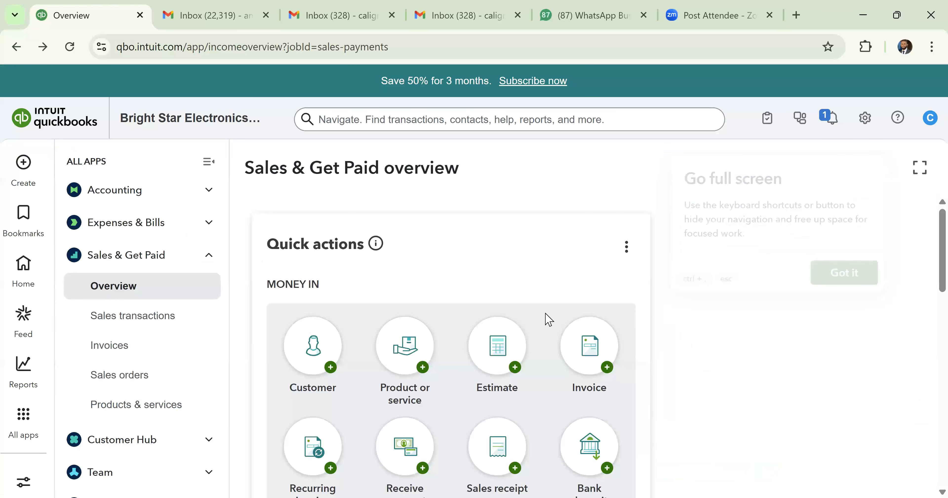
# Go to Sales orders and start a new sales order, closing the blank estimate opened for comparison.
pyautogui.scroll(-1, 926, 301)
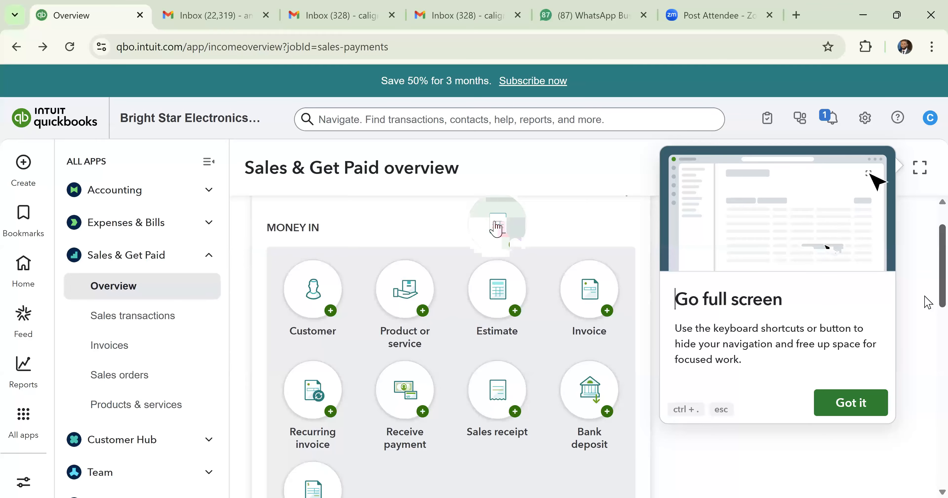
pyautogui.click(100, 379)
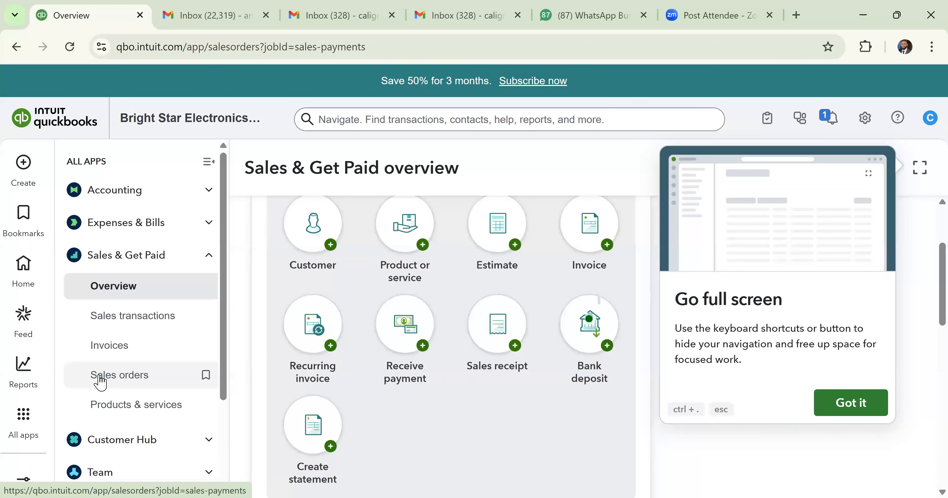
pyautogui.click(99, 376)
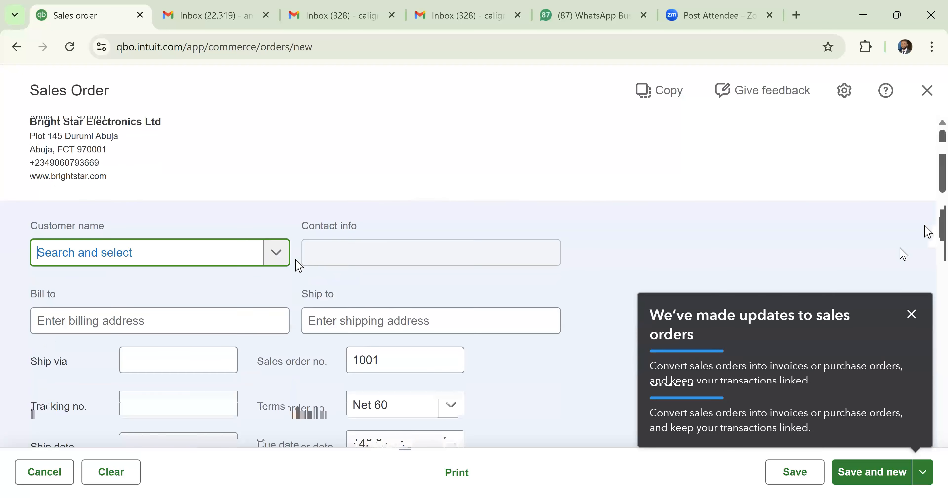
pyautogui.scroll(-4, 924, 185)
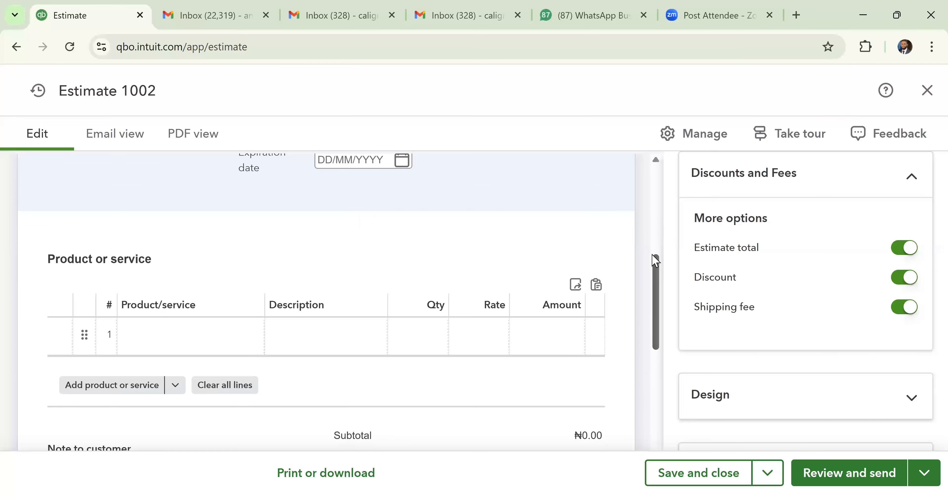
pyautogui.click(927, 91)
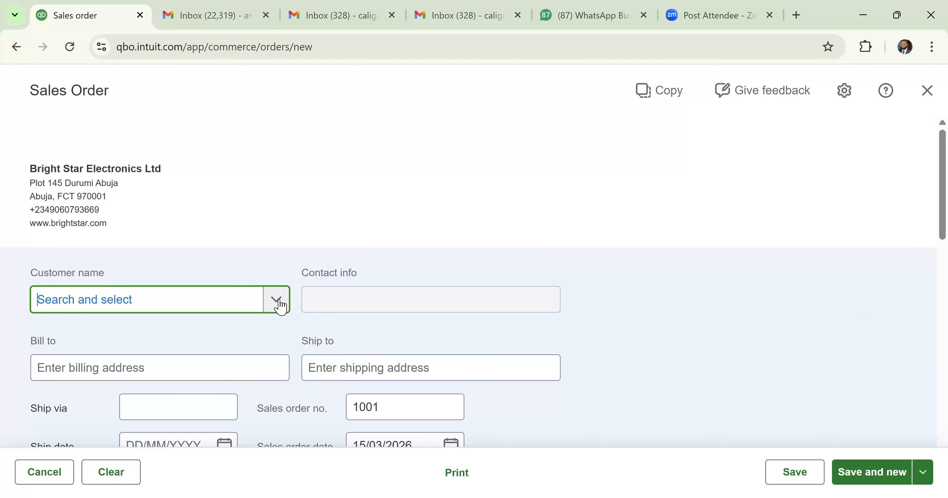
# Set the sales order date to 03/01/2025.
pyautogui.scroll(-5, 510, 208)
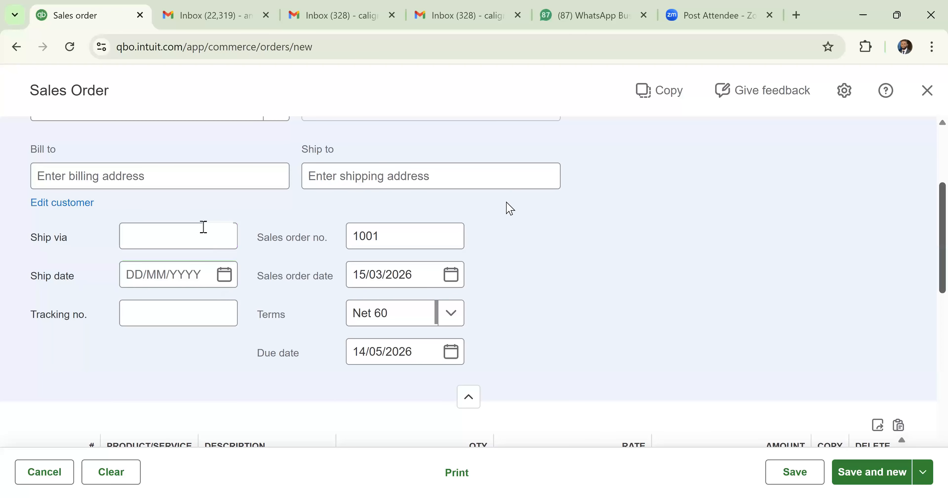
pyautogui.click(197, 232)
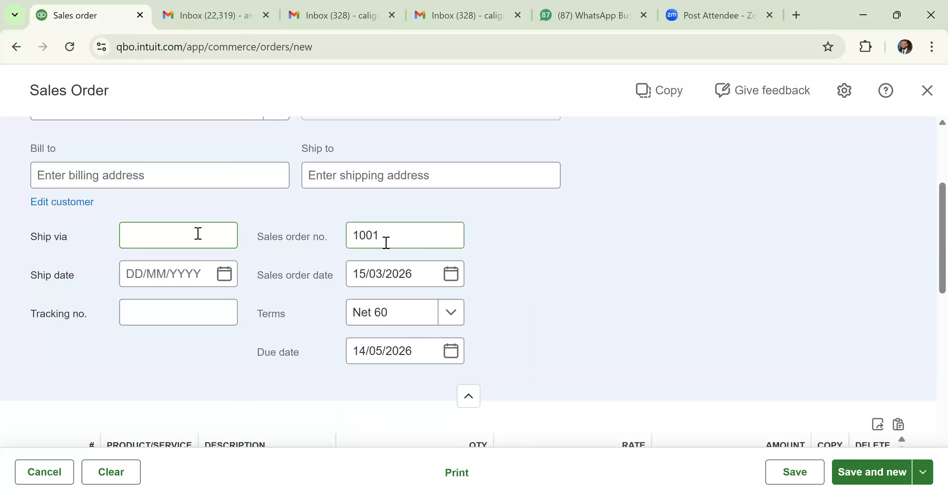
pyautogui.click(396, 274)
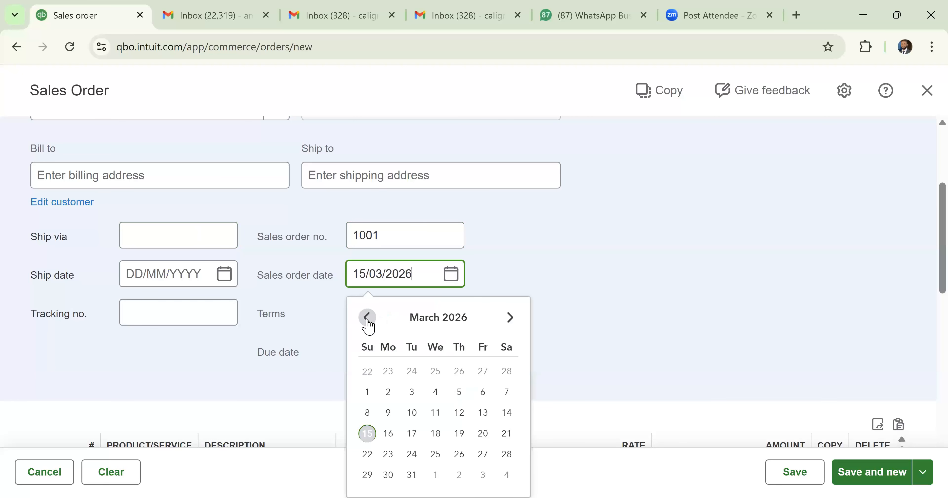
pyautogui.click(367, 319)
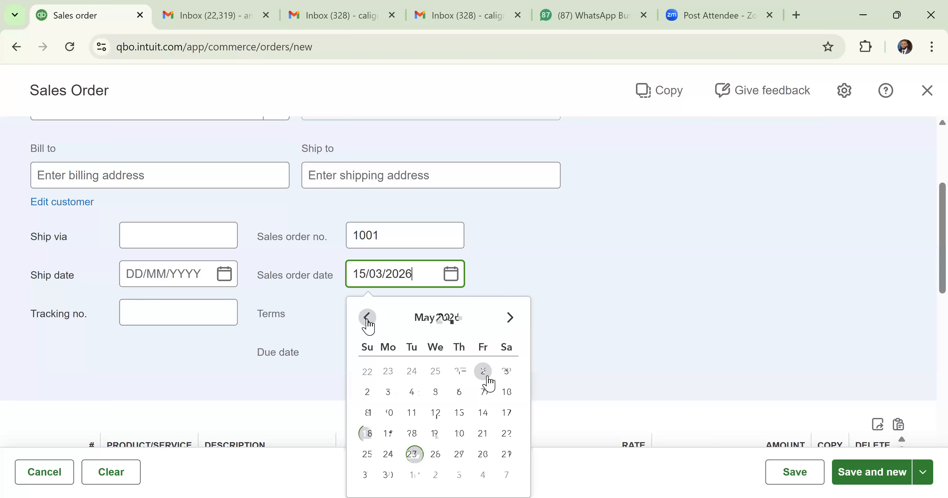
pyautogui.click(486, 376)
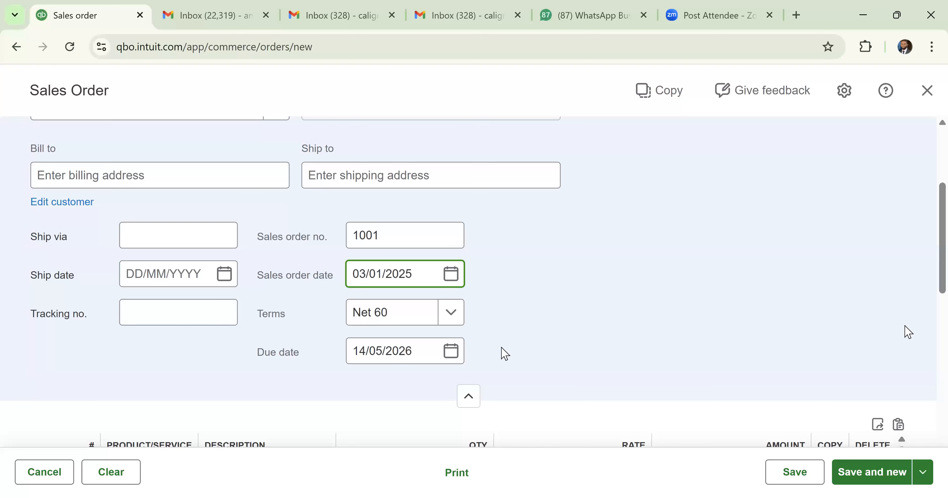
# Set the sales order's due date to 14/05/2025.
pyautogui.click(426, 355)
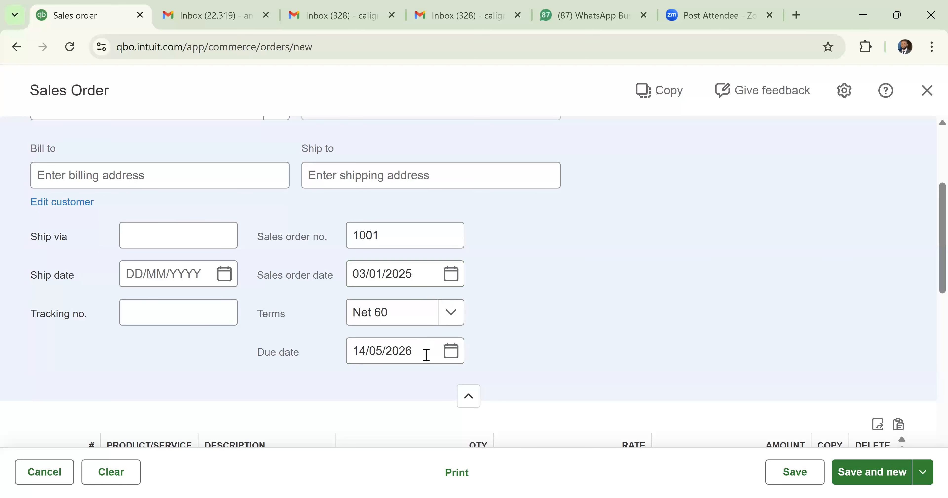
pyautogui.click(426, 354)
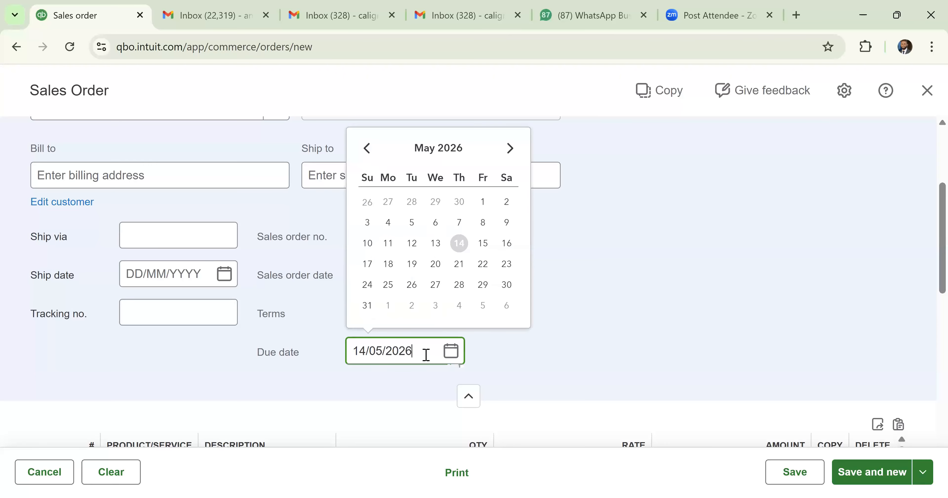
pyautogui.tripleClick(367, 148)
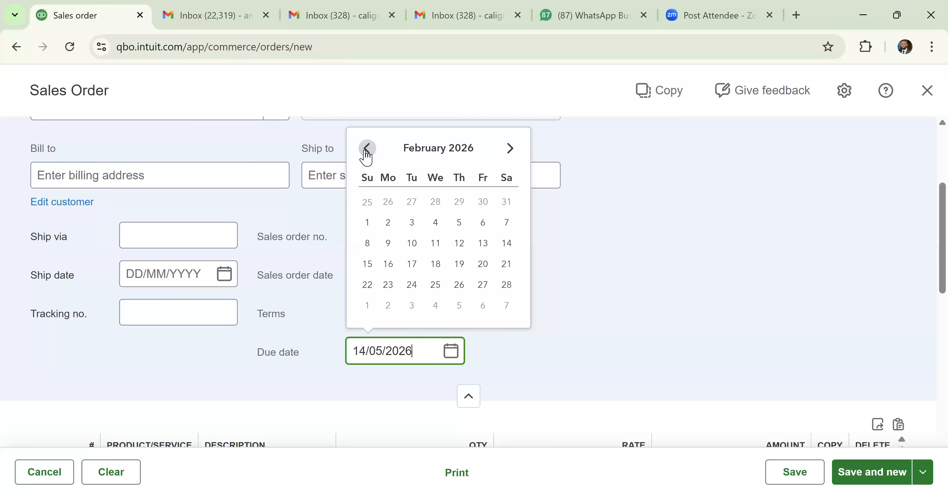
pyautogui.click(366, 148)
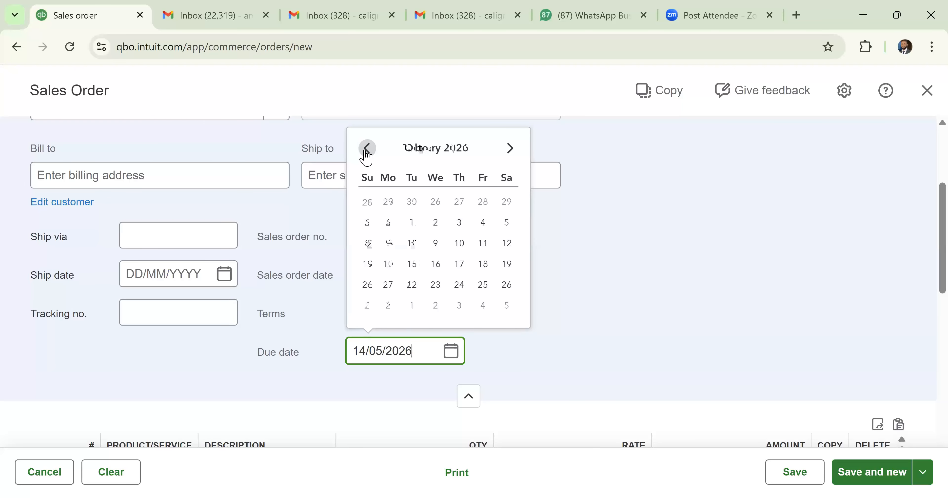
pyautogui.click(367, 149)
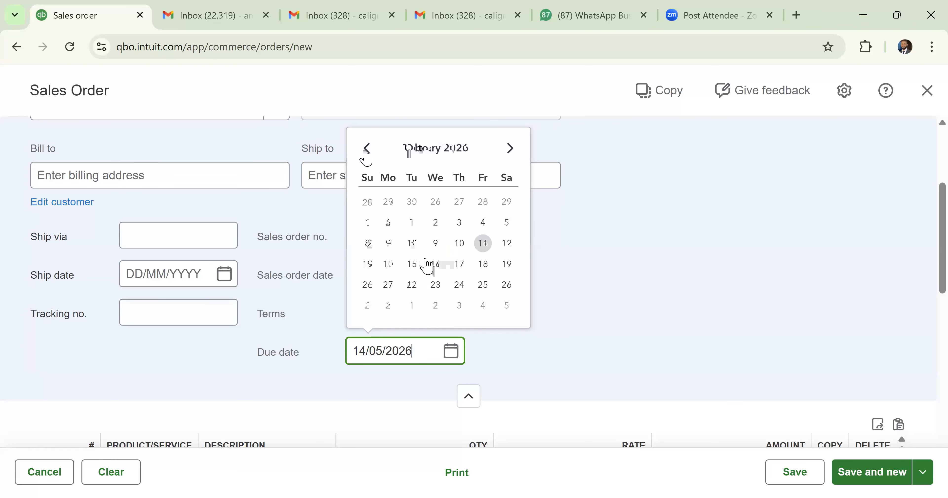
pyautogui.click(925, 283)
# Review the sales order's HP Laptop line and totals, and save and close the order.
pyautogui.scroll(-3, 926, 302)
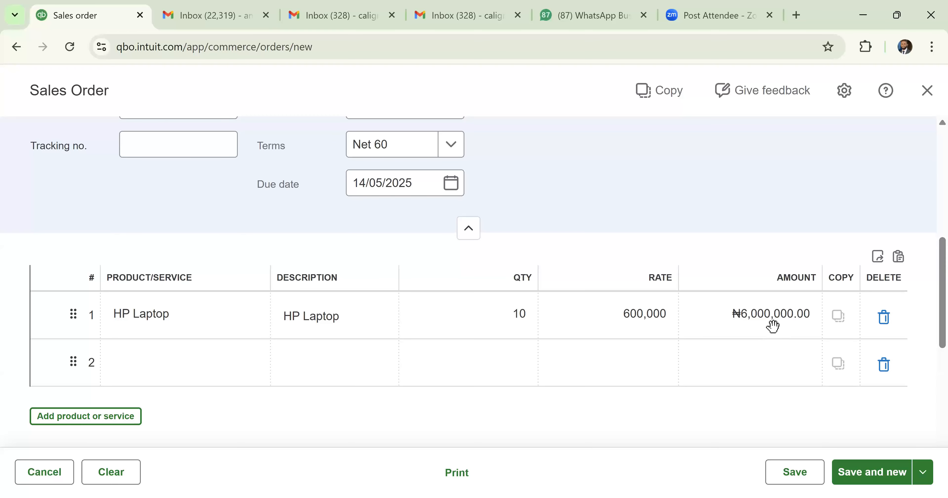
pyautogui.moveTo(942, 332); pyautogui.dragTo(942, 390)
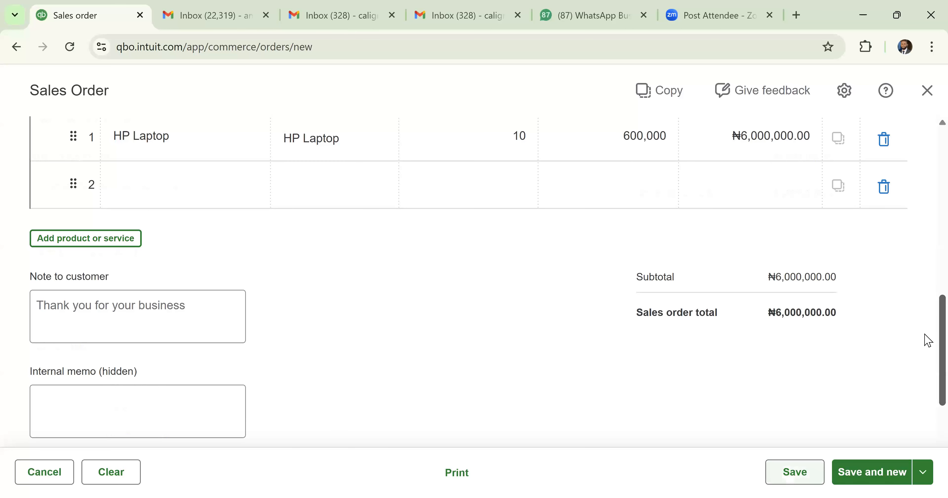
pyautogui.scroll(-3, 929, 340)
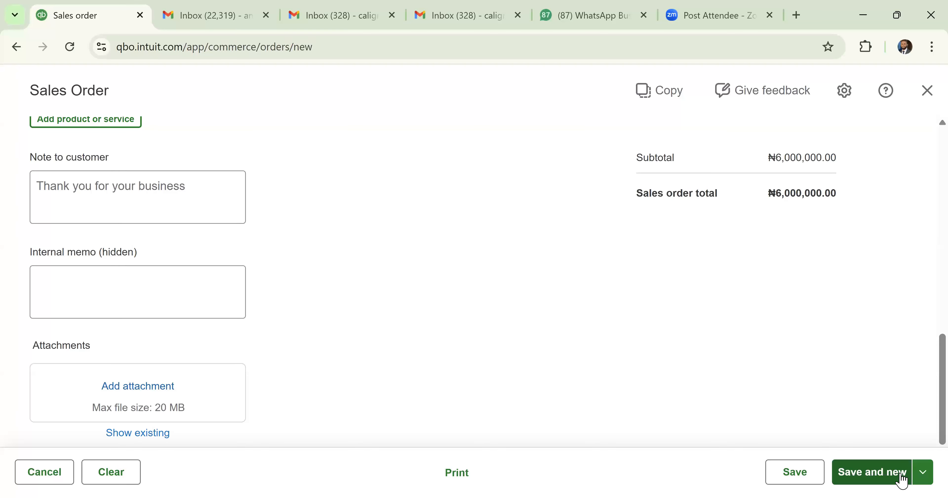
pyautogui.click(925, 474)
pyautogui.click(925, 473)
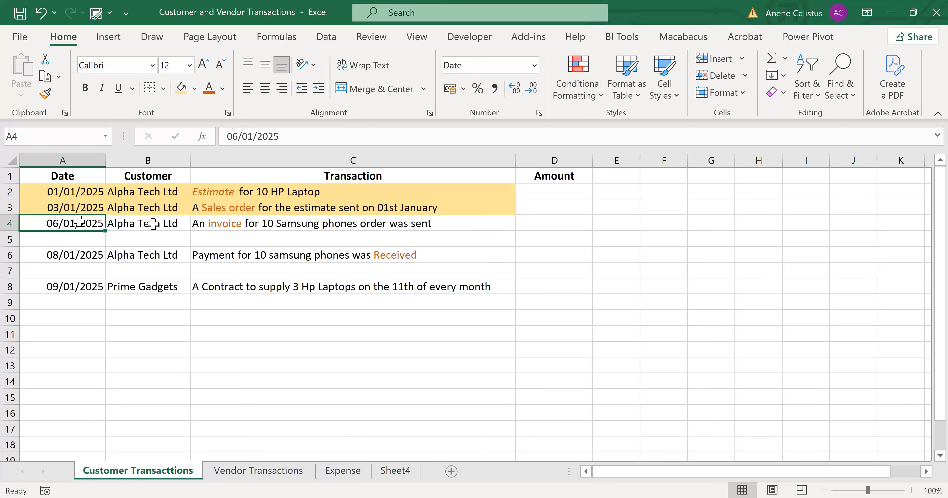
# In the Excel workbook, replace Samsung phones with HP in the 06/01/2025 invoice text, and return to QuickBooks.
pyautogui.click(290, 223)
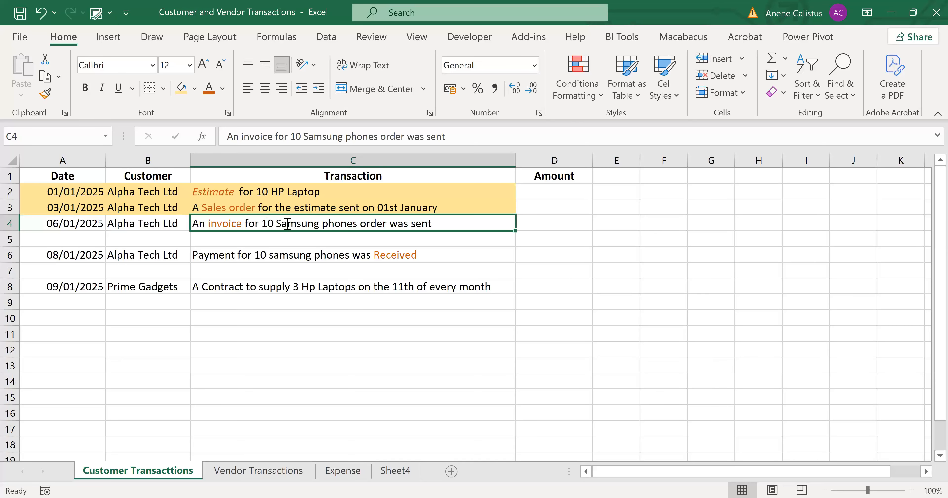
pyautogui.moveTo(357, 223); pyautogui.dragTo(280, 223)
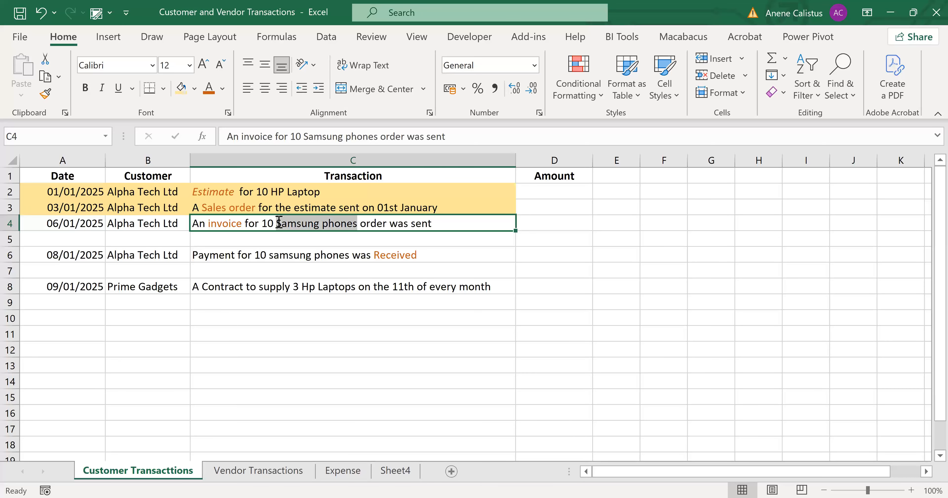
pyautogui.write('HP')
pyautogui.click(664, 239)
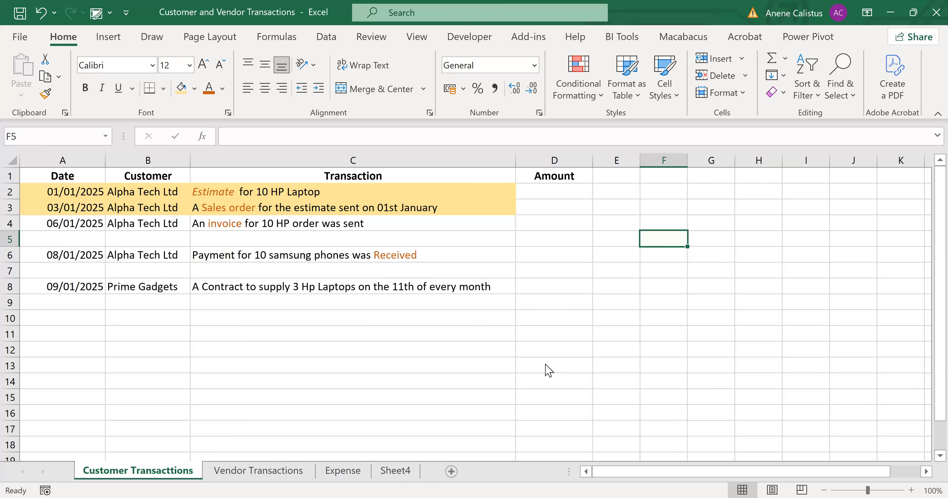
pyautogui.hotkey('alt', 'Tab')
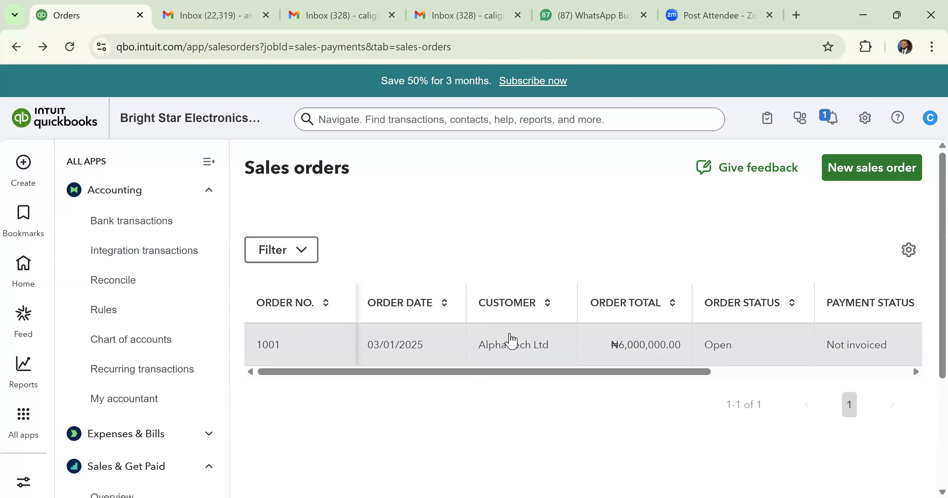
# Open Alpha Tech Ltd's sales order 1001, examine its details, and close it.
pyautogui.click(511, 340)
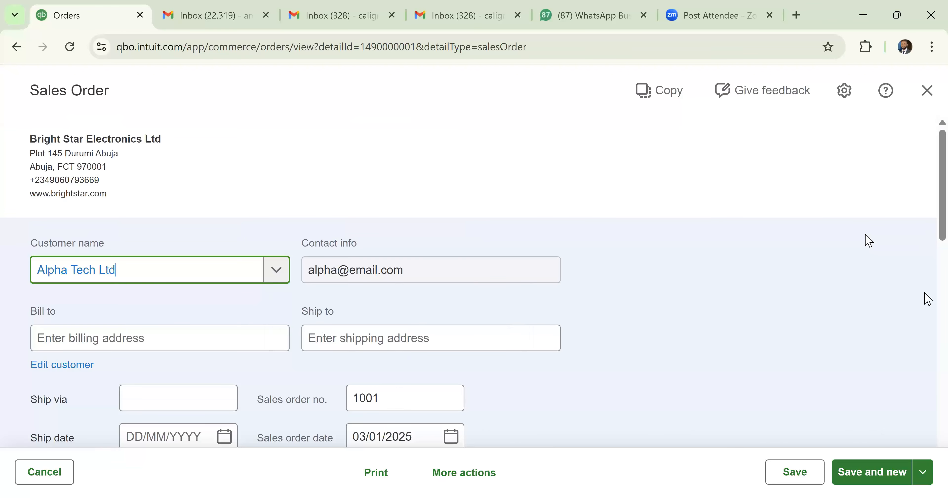
pyautogui.scroll(-3, 869, 240)
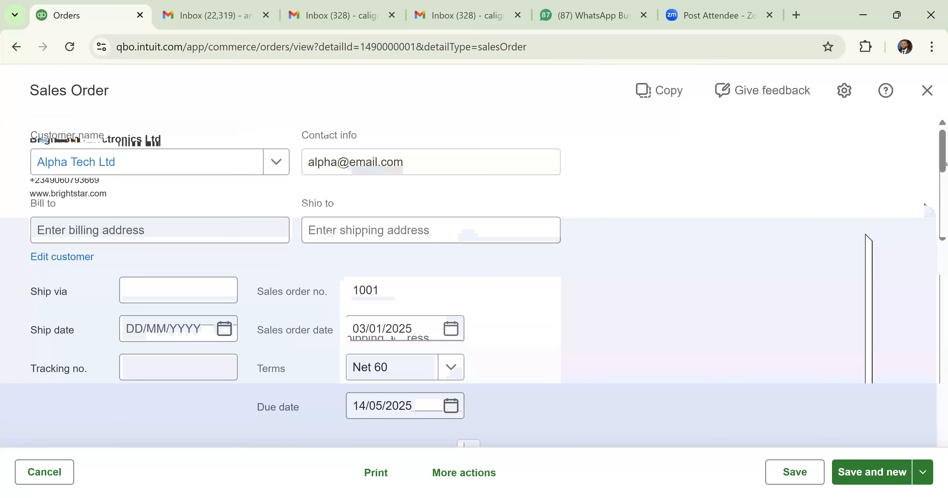
pyautogui.scroll(3, 927, 221)
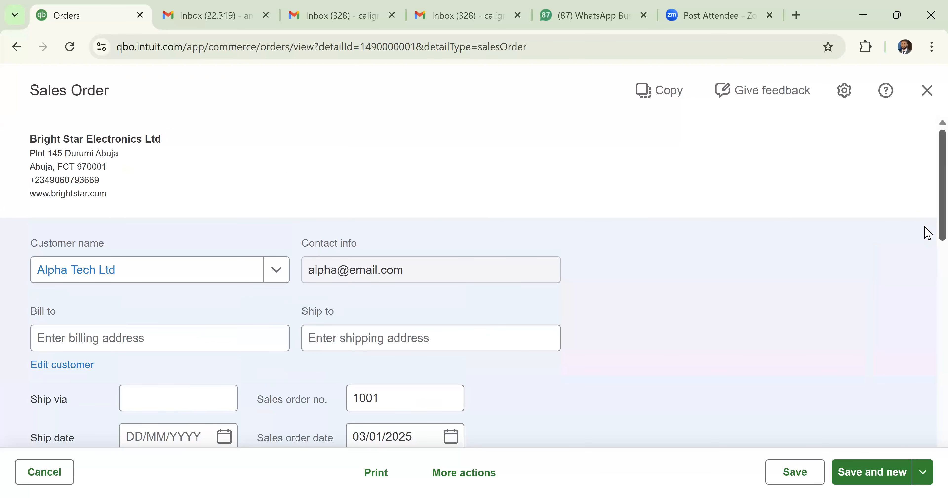
pyautogui.scroll(-3, 927, 233)
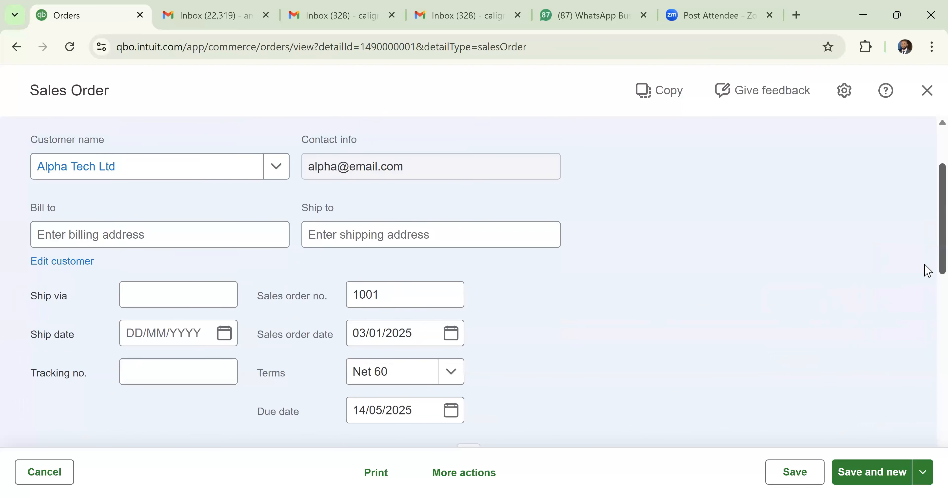
pyautogui.scroll(1, 927, 307)
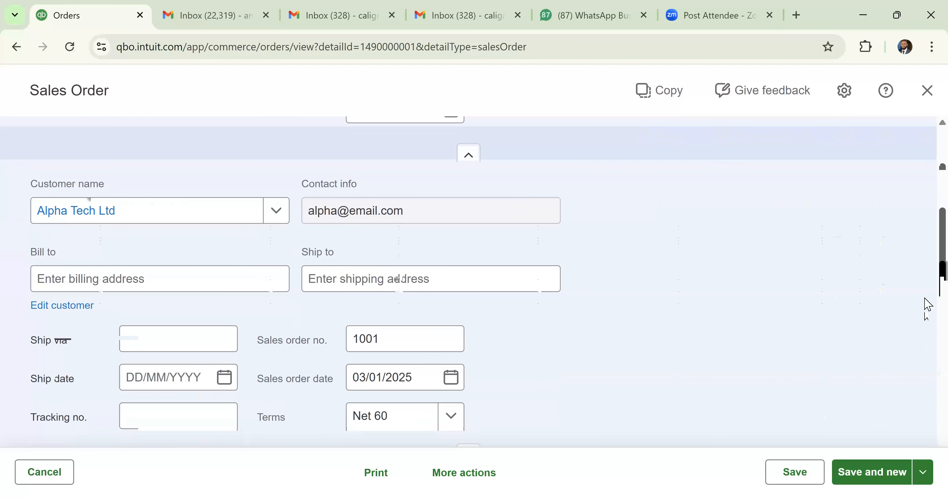
pyautogui.scroll(2, 927, 221)
pyautogui.click(927, 90)
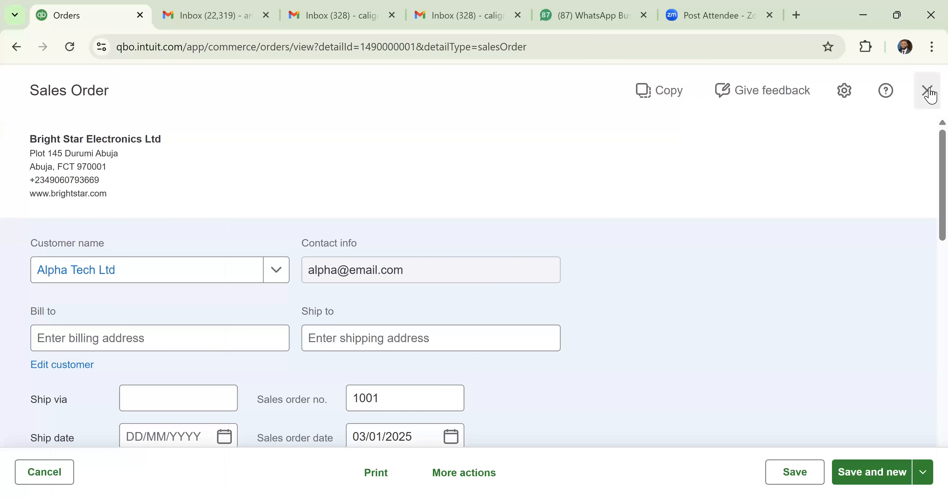
pyautogui.click(930, 93)
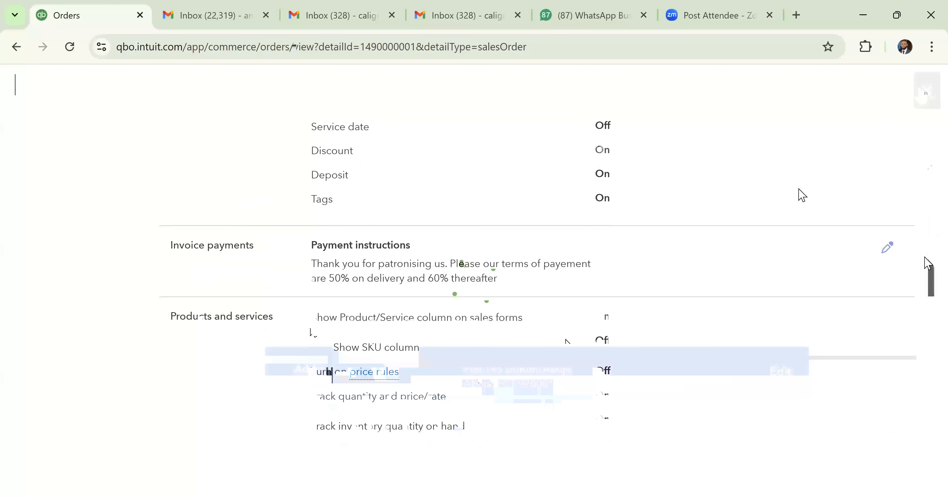
# Examine the sales form content options in the Sales settings, and close the settings.
pyautogui.moveTo(925, 257)
pyautogui.mouseDown()
pyautogui.moveTo(925, 431)
pyautogui.moveTo(925, 257)
pyautogui.mouseUp()
pyautogui.moveTo(925, 257); pyautogui.dragTo(925, 177)
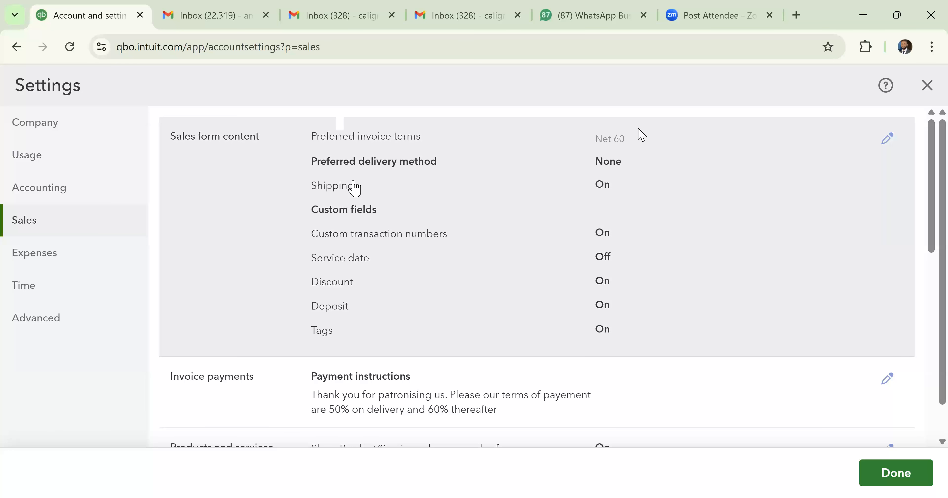
pyautogui.click(928, 89)
# Reopen sales order 1001 and look through its header, item lines, totals and available actions.
pyautogui.click(312, 349)
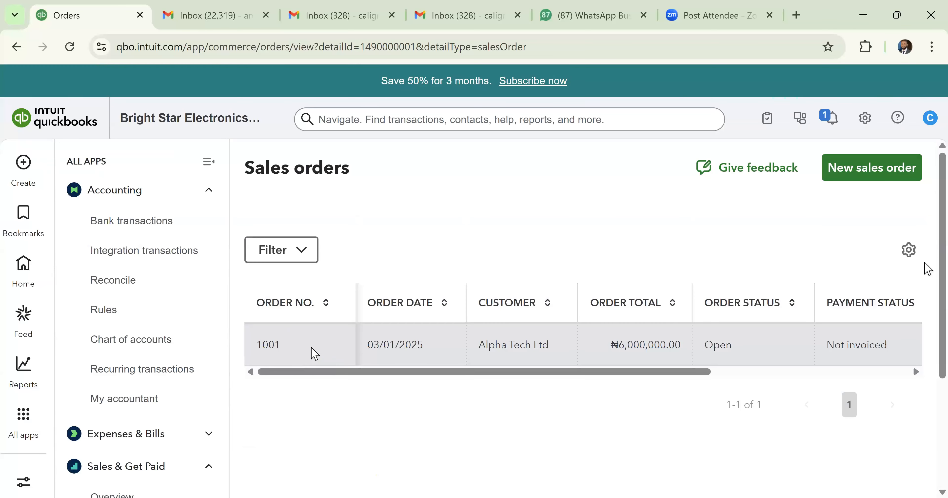
pyautogui.scroll(-2, 928, 284)
pyautogui.scroll(2, 927, 282)
pyautogui.scroll(-10, 928, 282)
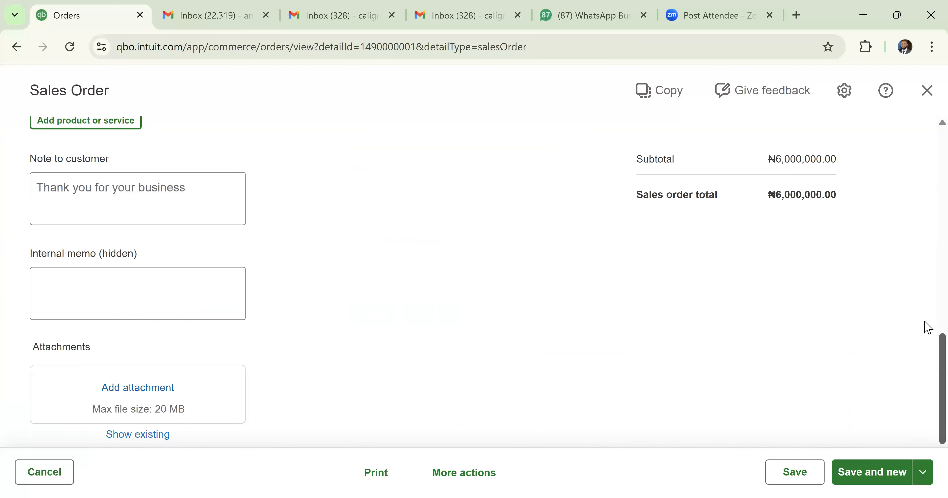
pyautogui.scroll(2, 453, 427)
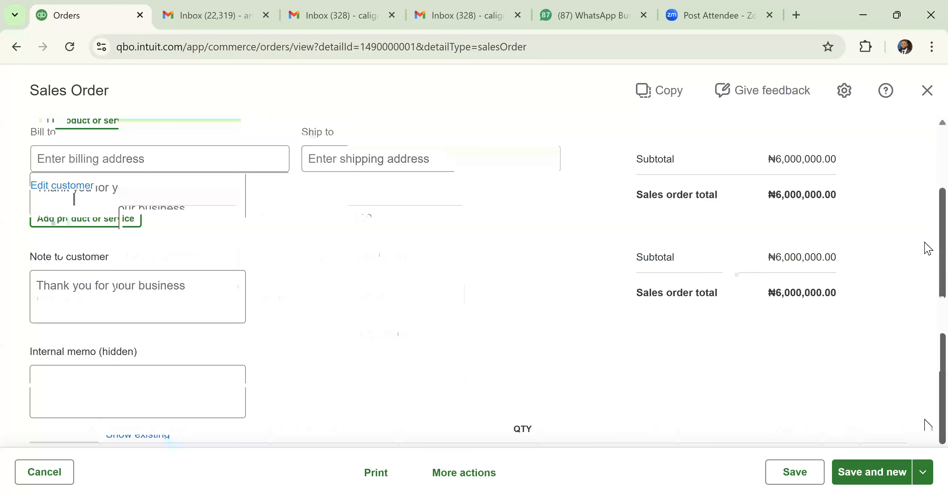
pyautogui.scroll(3, 929, 168)
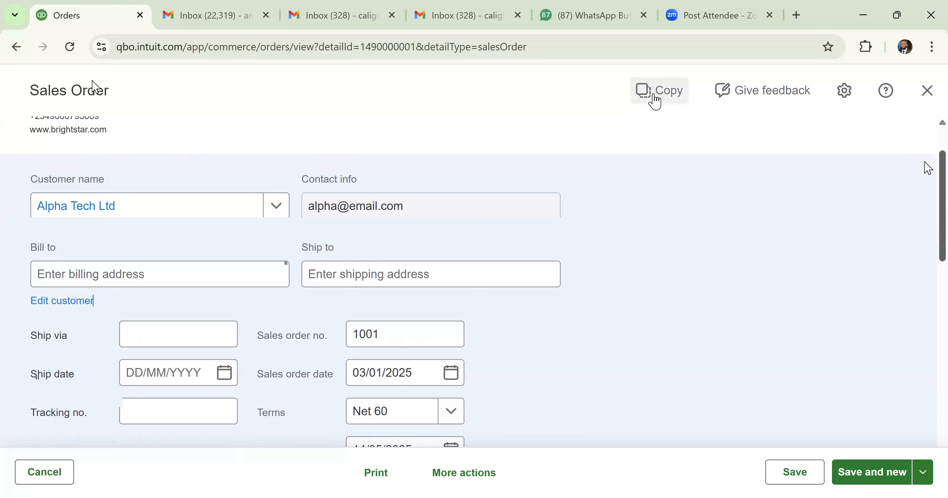
pyautogui.scroll(2, 254, 180)
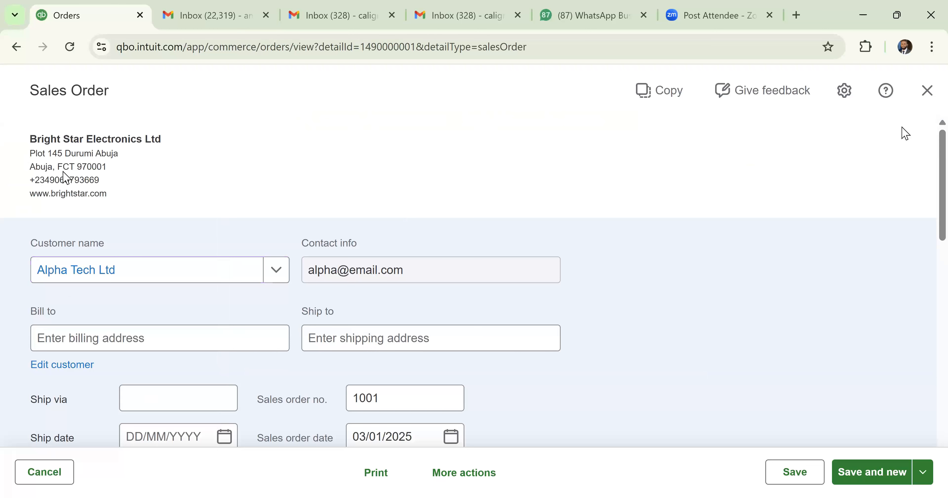
# Open a blank invoice to compare its layout and payment options with the sales order, and close both forms.
pyautogui.click(16, 47)
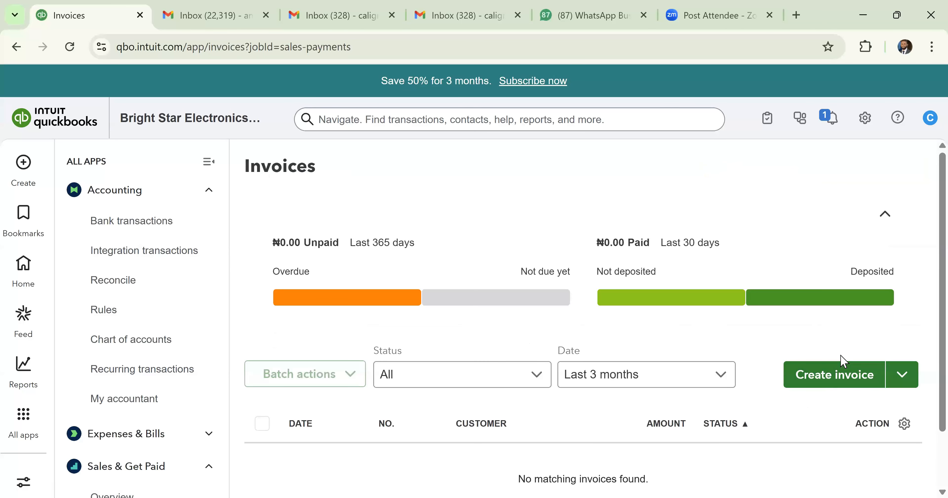
pyautogui.click(826, 379)
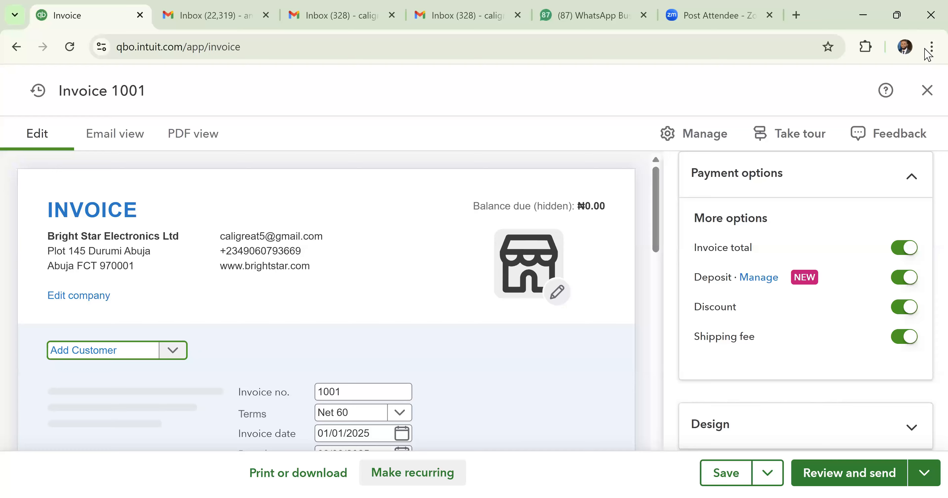
pyautogui.click(928, 91)
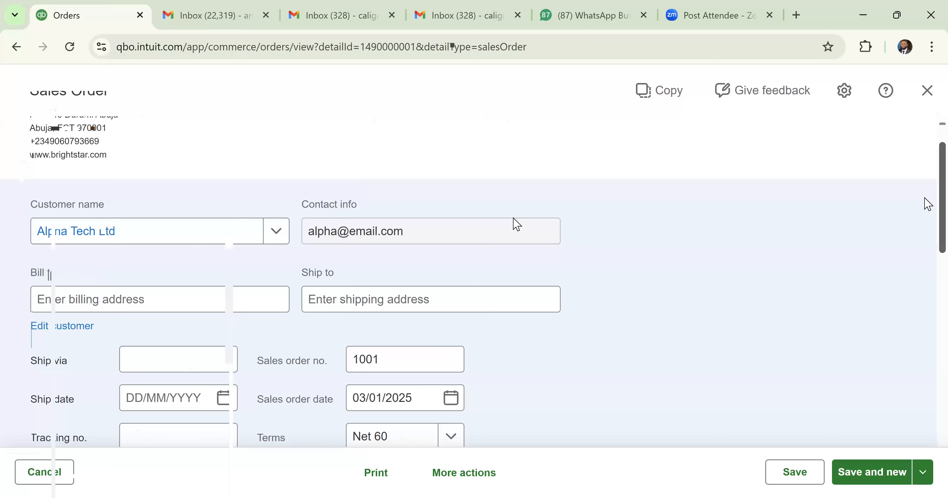
pyautogui.click(928, 91)
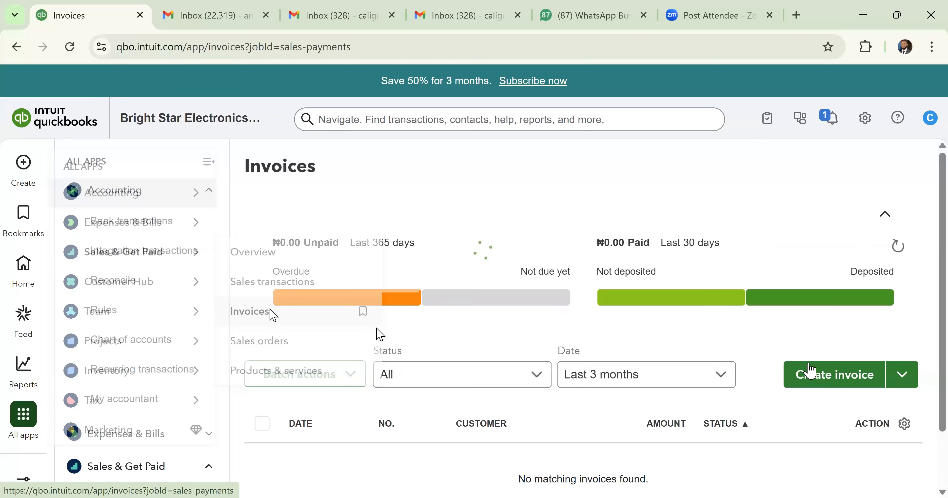
# Start an invoice for Alpha Tech Ltd, examine its suggested transactions, and close the form without saving.
pyautogui.click(810, 370)
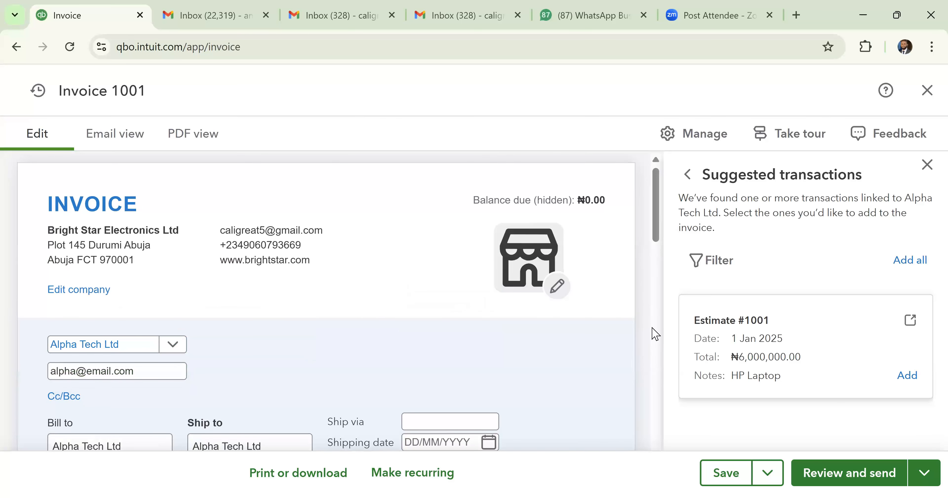
pyautogui.click(925, 165)
pyautogui.click(595, 185)
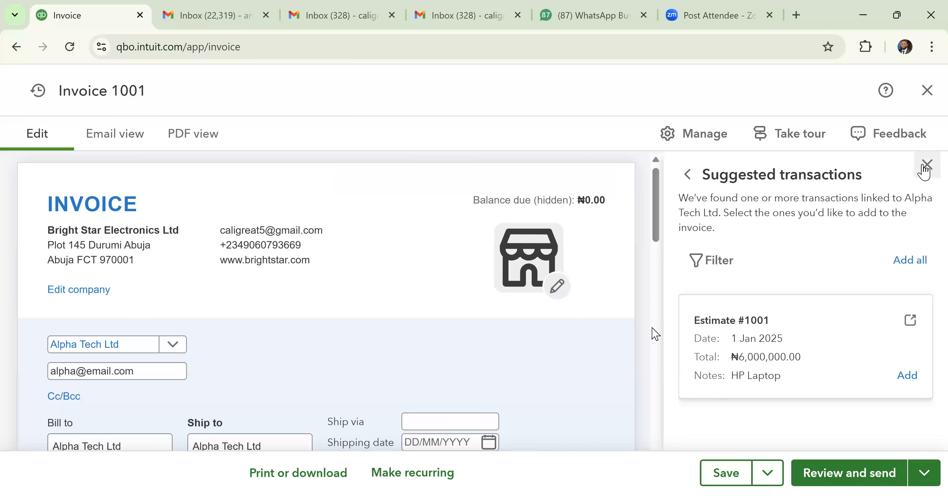
pyautogui.click(926, 165)
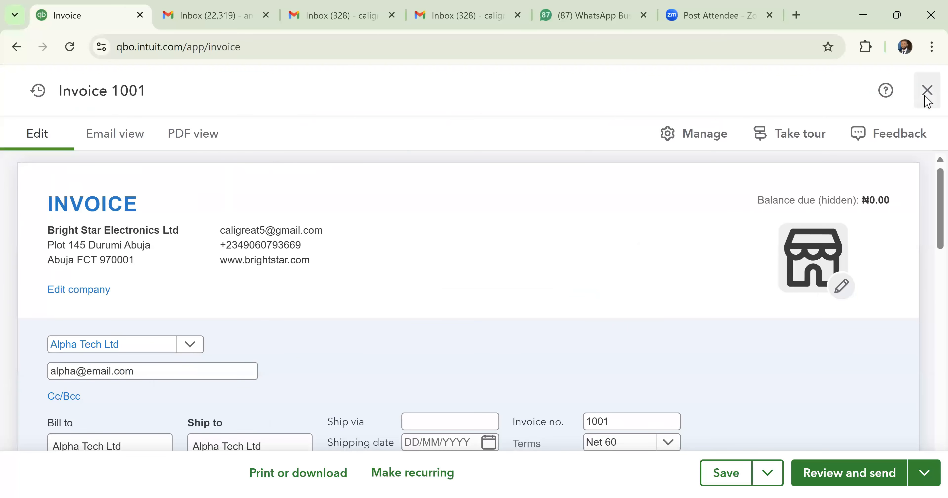
pyautogui.click(927, 98)
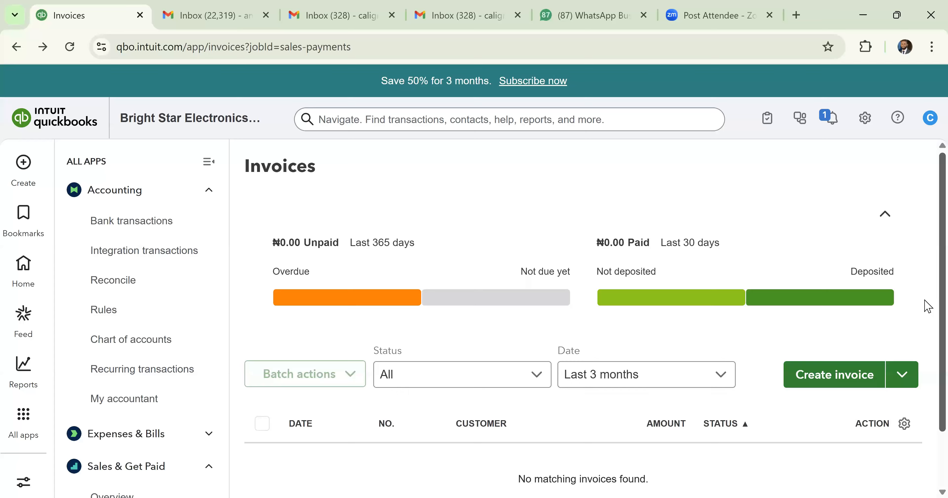
# Open Alpha Tech Ltd's sales order dated 03/01/2025 from the sales orders list and permanently delete it.
pyautogui.click(247, 342)
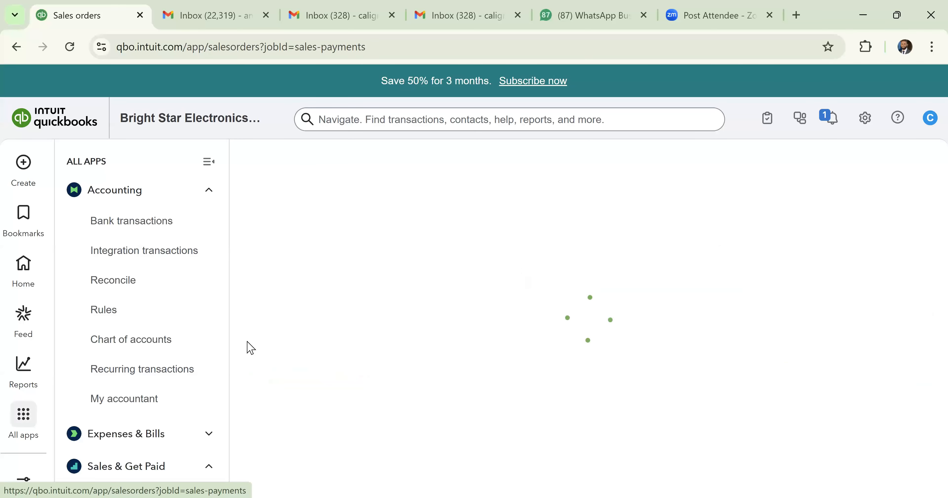
pyautogui.click(889, 339)
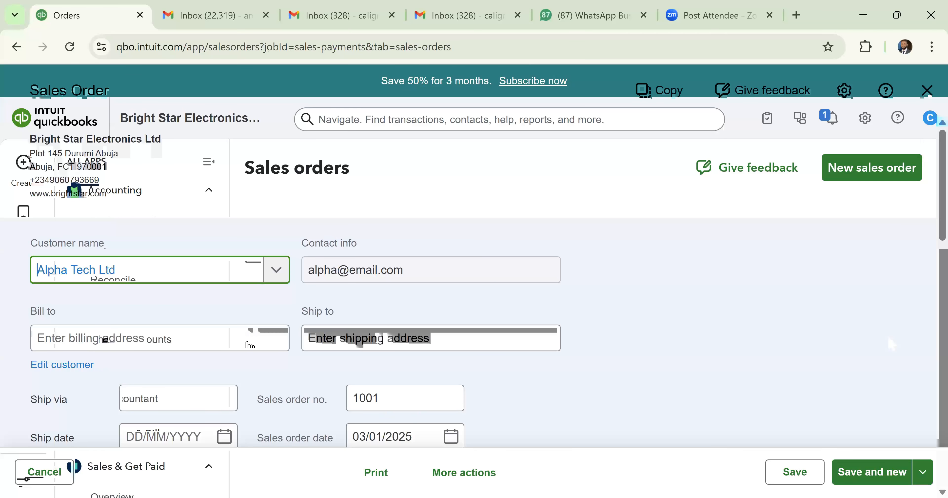
pyautogui.moveTo(942, 238); pyautogui.dragTo(925, 220)
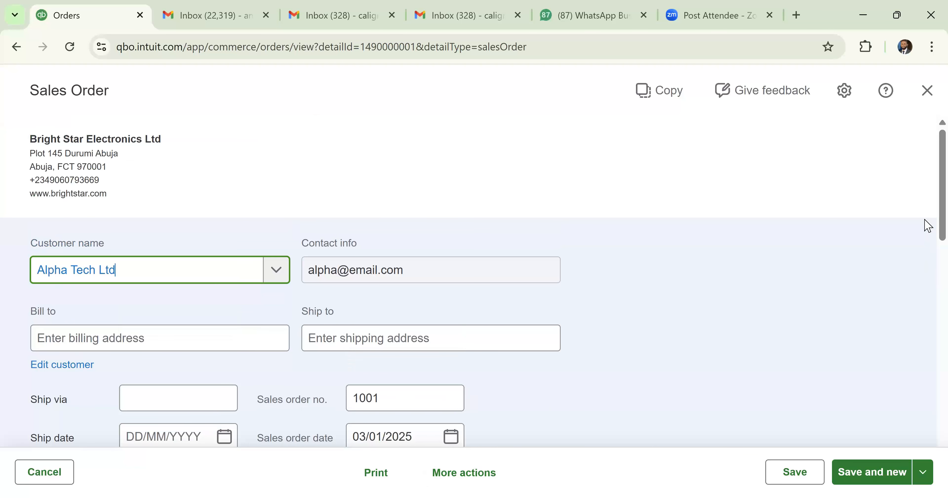
pyautogui.click(459, 475)
pyautogui.click(453, 408)
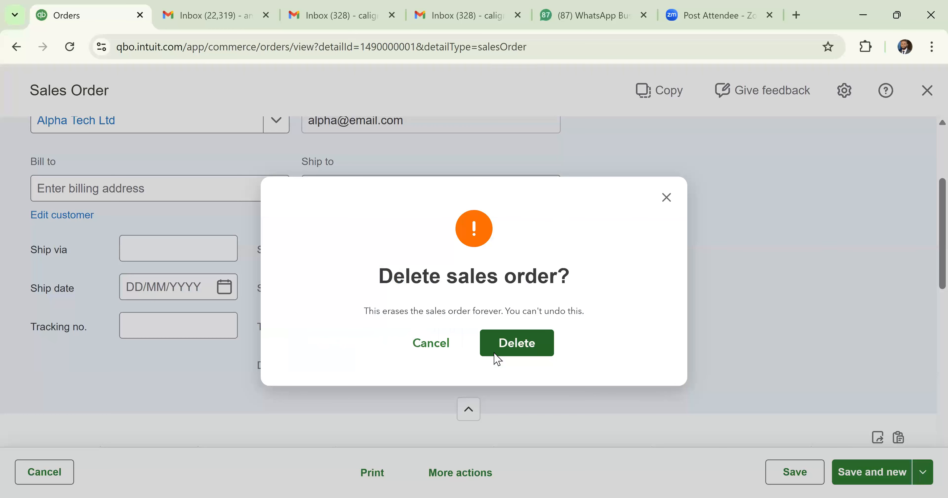
pyautogui.click(494, 353)
pyautogui.click(495, 353)
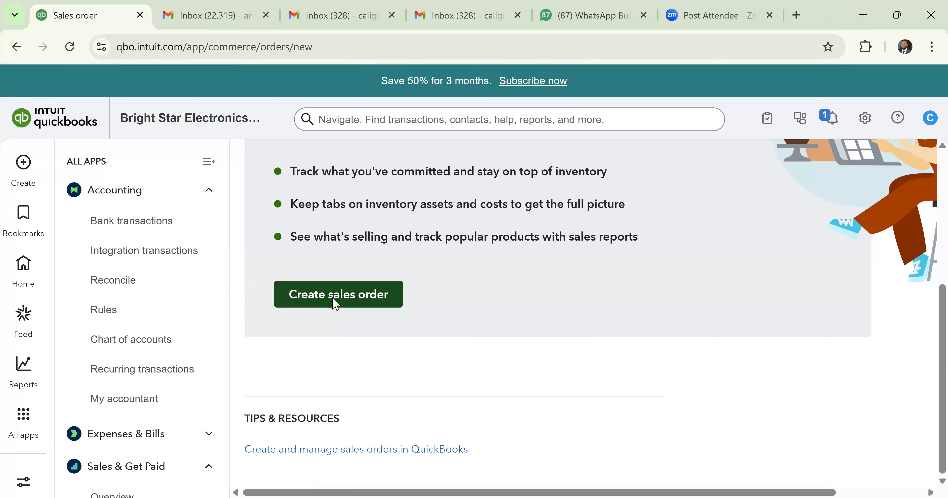
# Create a new sales order for Alpha Tech Ltd and backdate its sales order date to 2025.
pyautogui.click(336, 303)
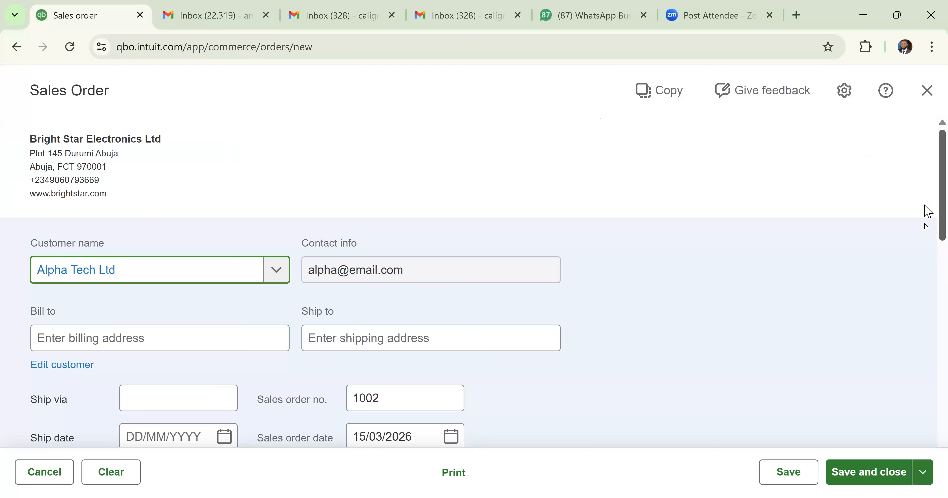
pyautogui.moveTo(924, 205)
pyautogui.mouseDown()
pyautogui.moveTo(925, 235)
pyautogui.moveTo(925, 205)
pyautogui.mouseUp()
pyautogui.click(449, 286)
pyautogui.click(369, 87)
pyautogui.click(369, 87)
pyautogui.click(369, 87)
pyautogui.click(370, 87)
pyautogui.click(370, 87)
pyautogui.click(370, 87)
pyautogui.click(370, 87)
pyautogui.click(370, 87)
pyautogui.click(370, 87)
pyautogui.click(370, 87)
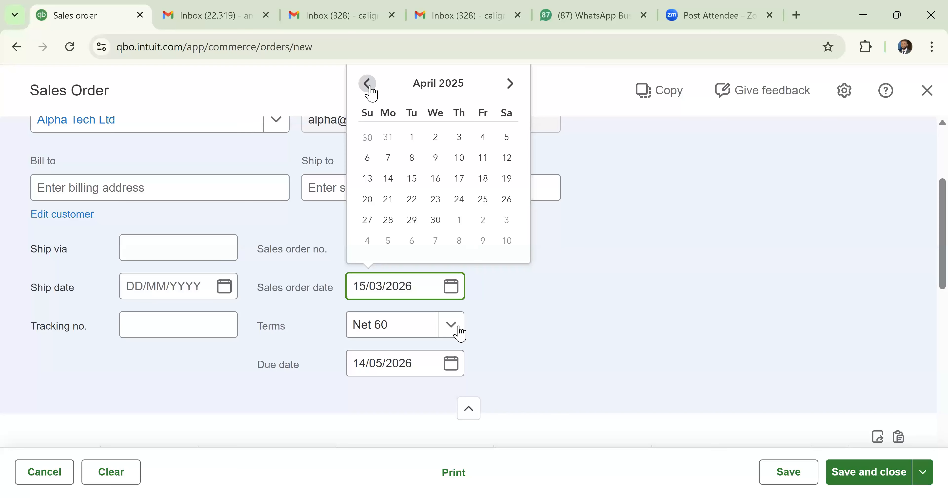
pyautogui.click(483, 137)
# Add HP Laptop as the first product line of the new sales order.
pyautogui.click(450, 369)
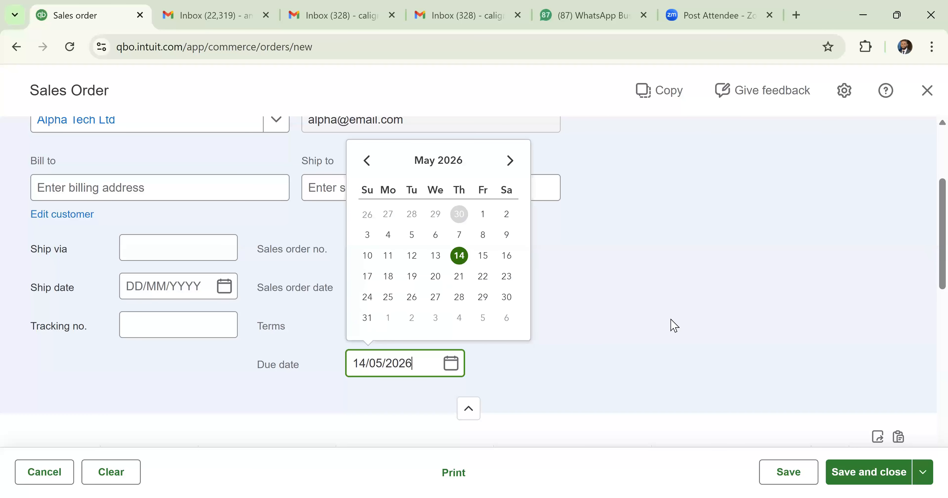
pyautogui.scroll(-5, 928, 317)
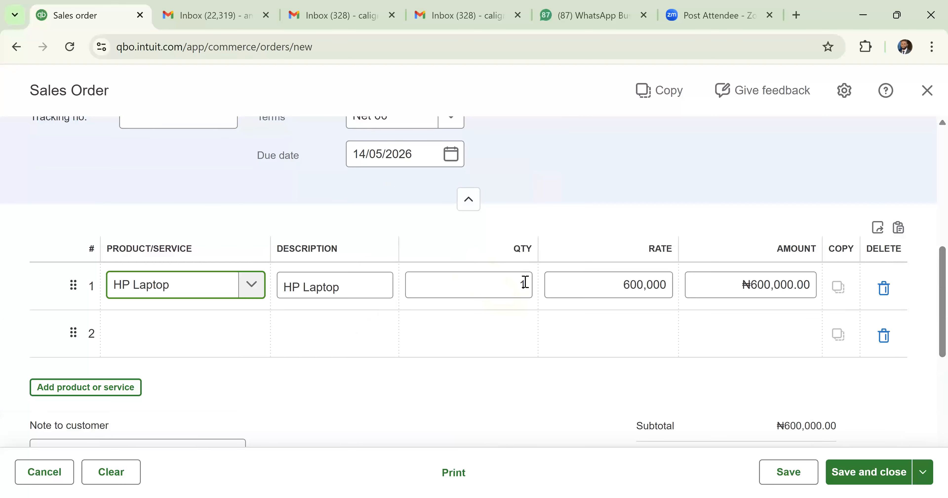
# Set the HP Laptop quantity to 10 on the sales order, then save and close the order.
pyautogui.click(526, 282)
pyautogui.write('0')
pyautogui.press('Tab')
pyautogui.press('Tab')
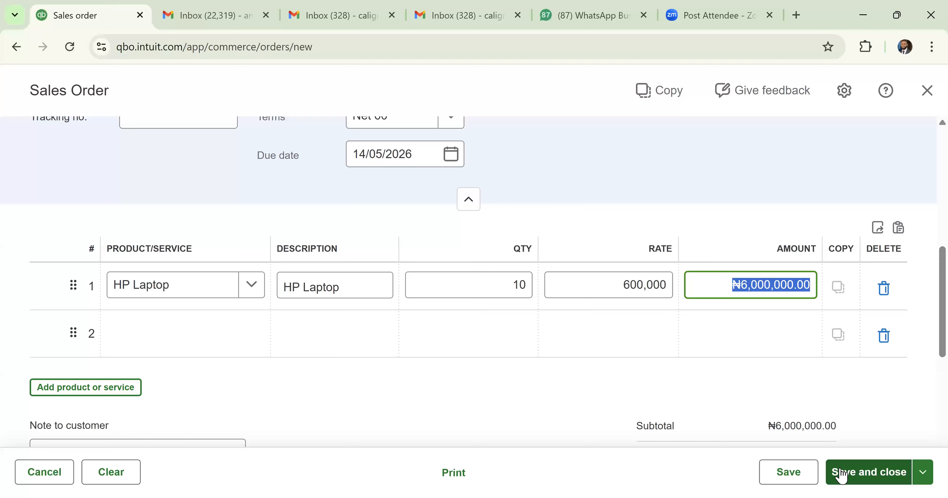
pyautogui.click(841, 475)
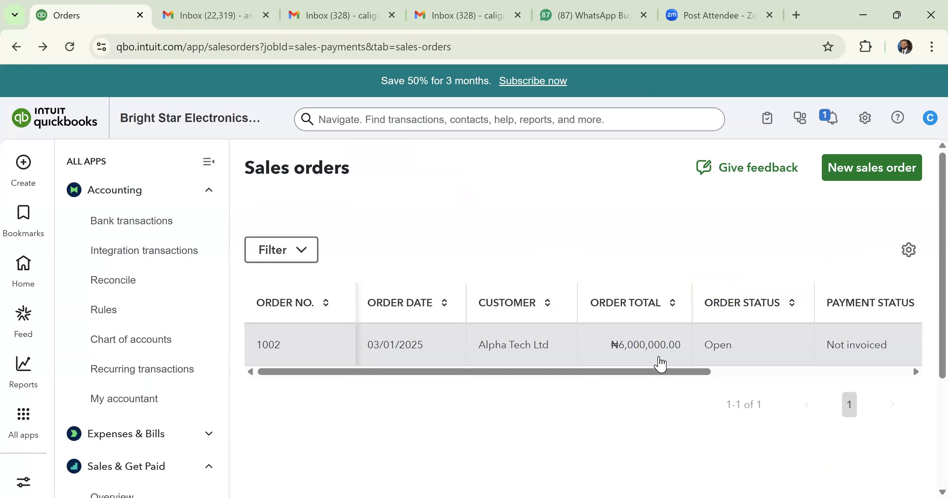
# Open the saved Alpha Tech Ltd sales order, review its details and total, and return to the sales orders list.
pyautogui.click(658, 359)
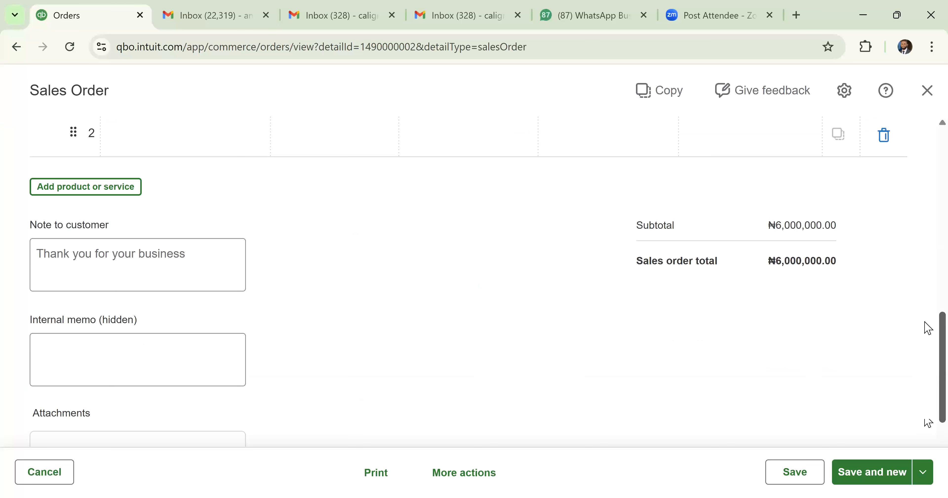
pyautogui.click(928, 90)
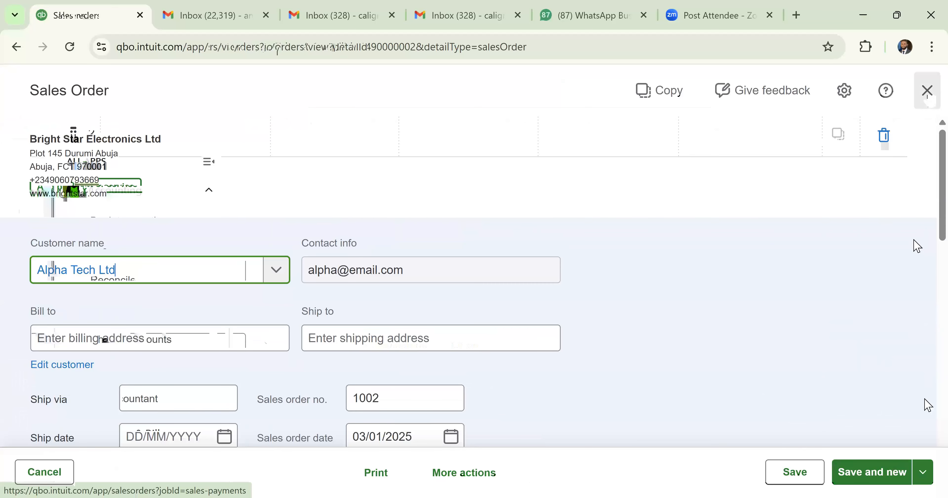
pyautogui.scroll(-10, 921, 331)
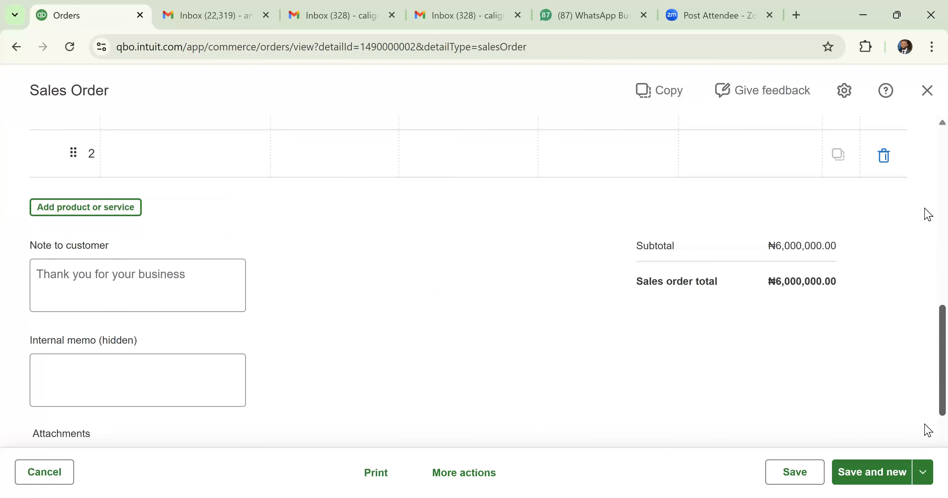
pyautogui.scroll(10, 928, 214)
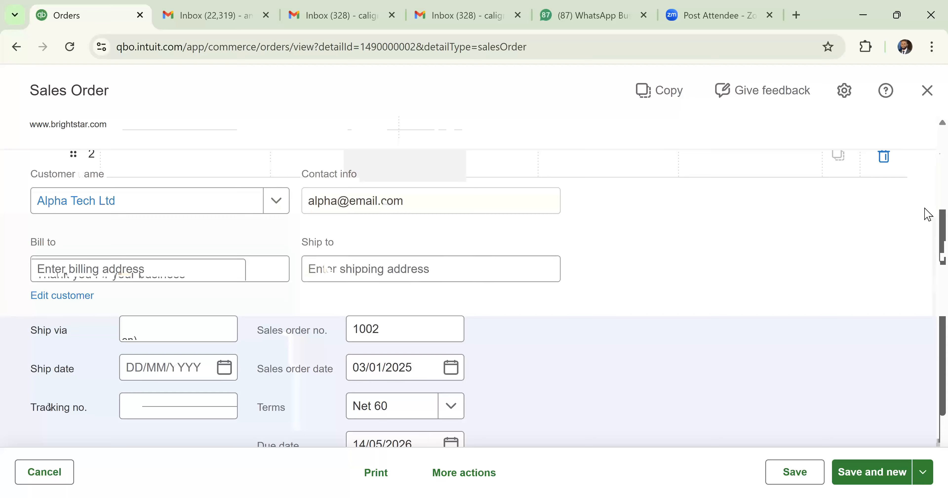
pyautogui.scroll(-2, 926, 221)
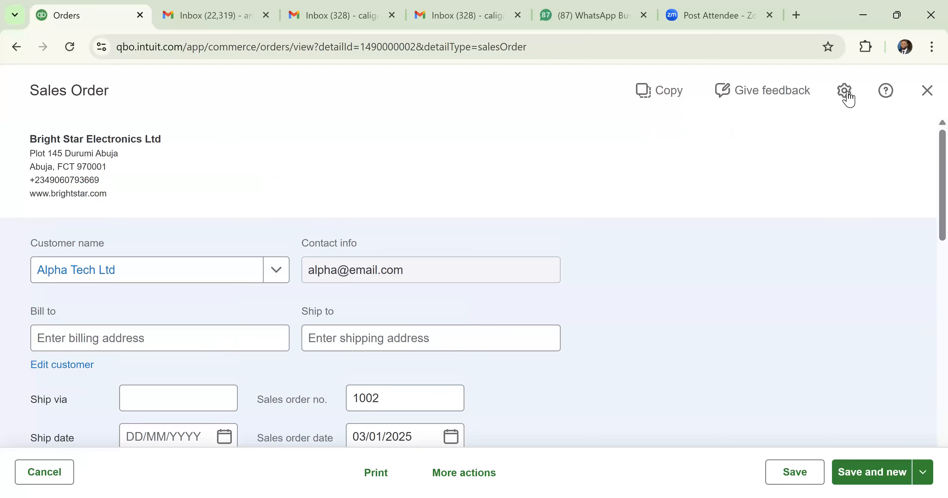
pyautogui.click(886, 92)
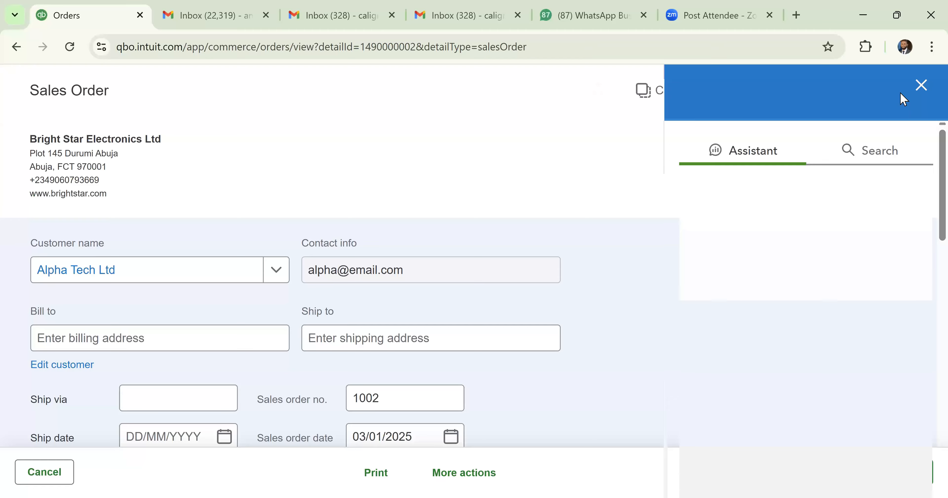
pyautogui.hotkey('alt', 'Left')
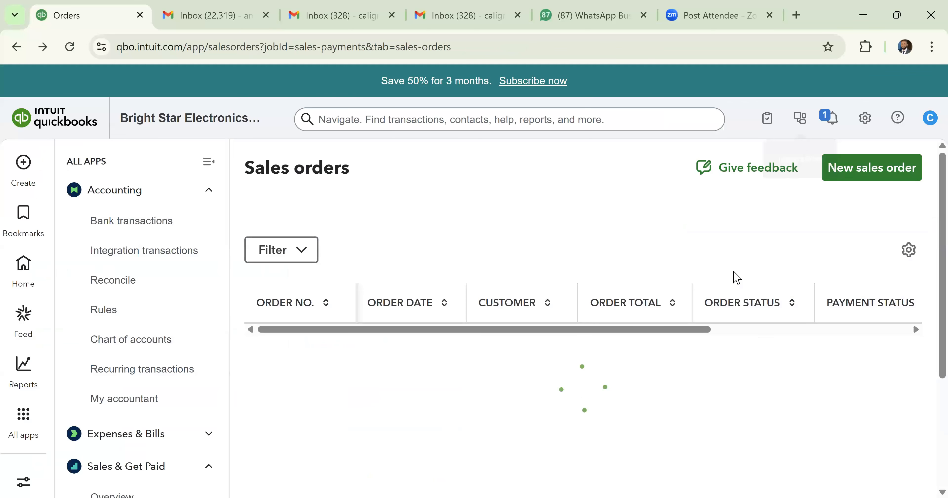
# Convert the Alpha Tech Ltd sales order to an invoice.
pyautogui.moveTo(17, 421)
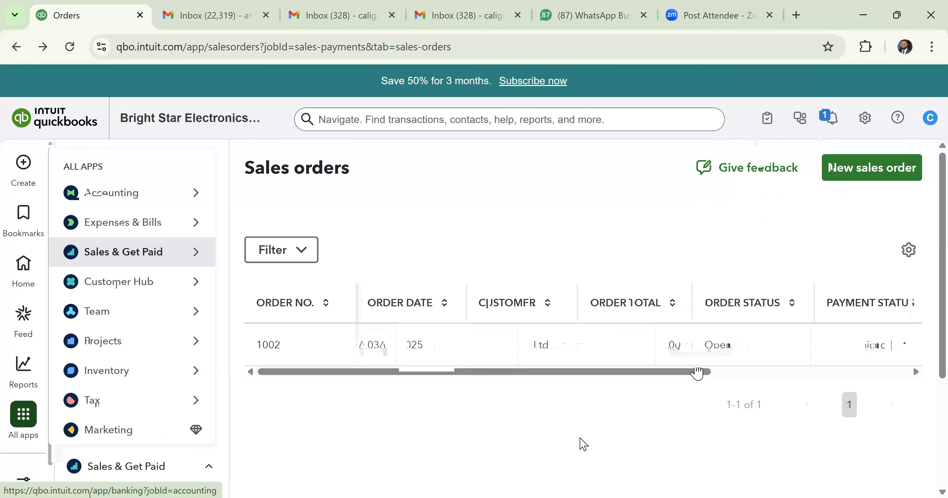
pyautogui.moveTo(697, 371); pyautogui.dragTo(894, 371)
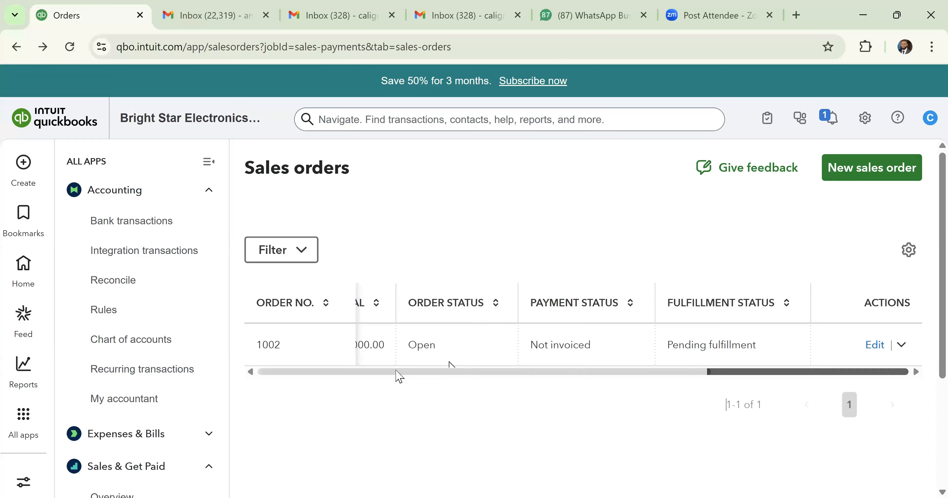
pyautogui.click(397, 371)
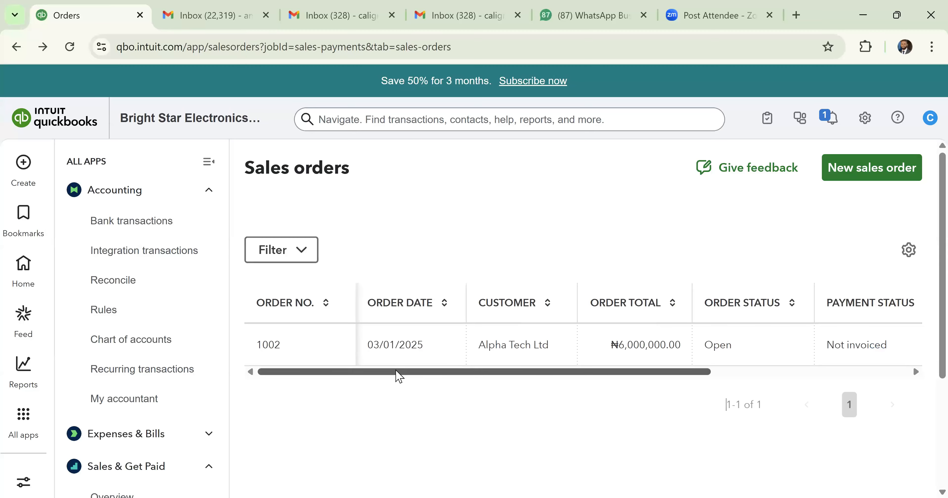
pyautogui.moveTo(399, 372); pyautogui.dragTo(579, 367)
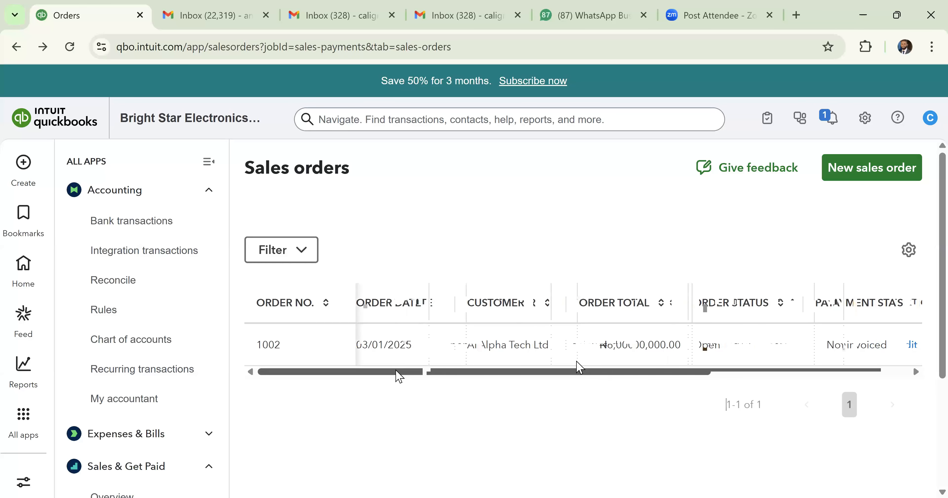
pyautogui.moveTo(578, 367); pyautogui.dragTo(448, 368)
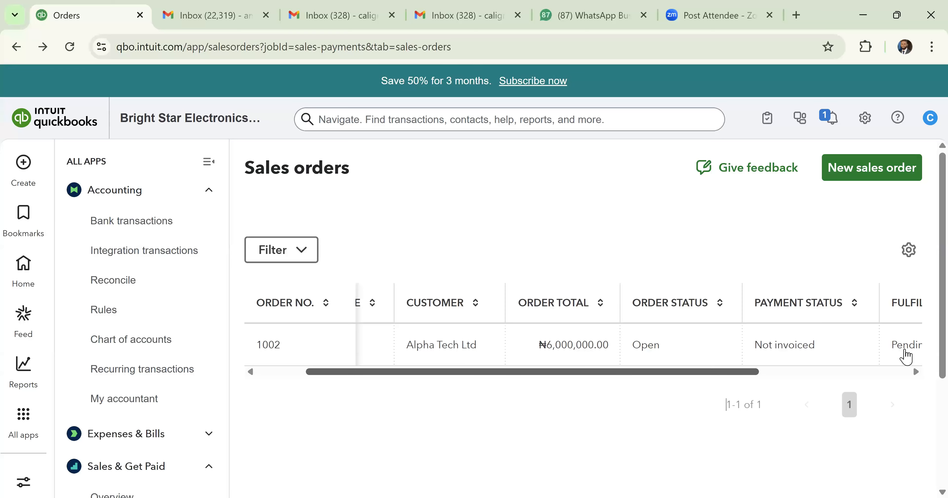
pyautogui.click(903, 346)
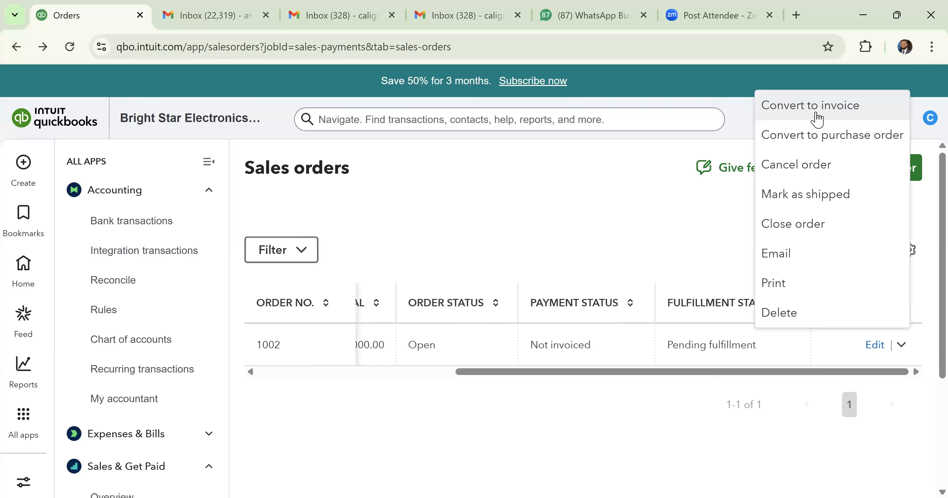
pyautogui.click(817, 110)
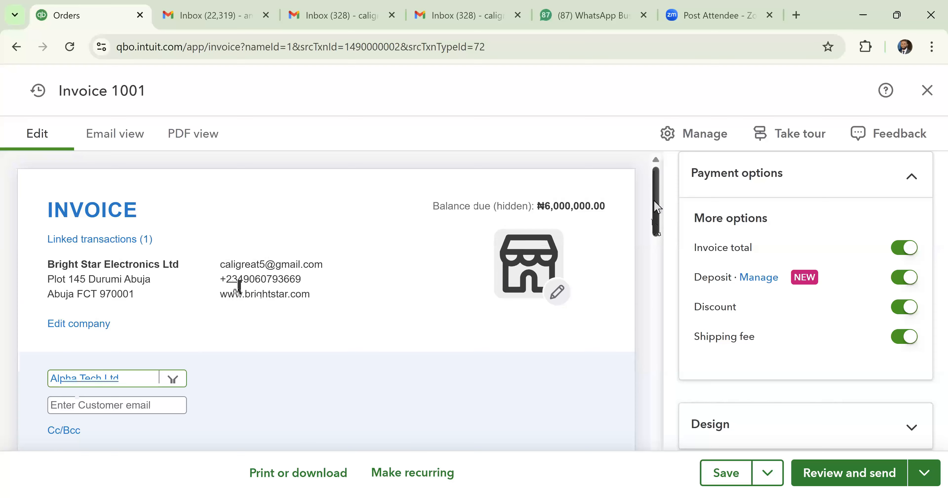
# Set the invoice date to 06/01/2025.
pyautogui.moveTo(656, 207); pyautogui.dragTo(655, 275)
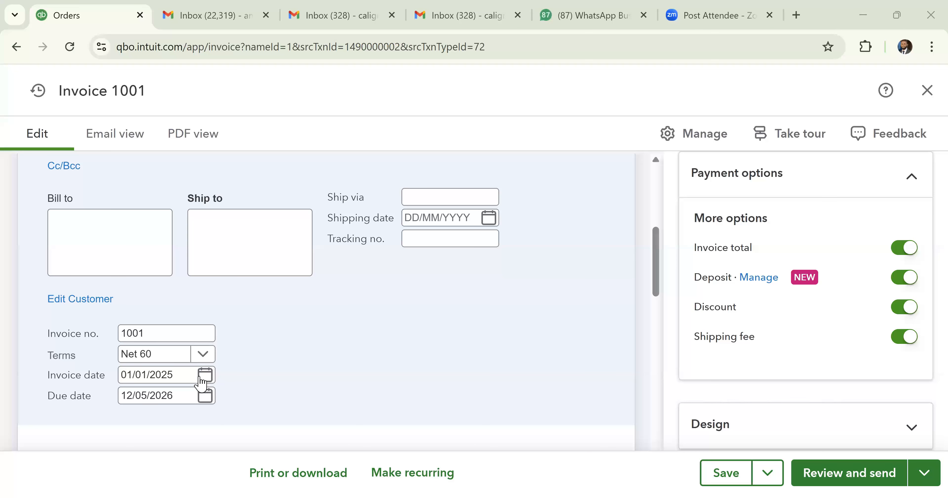
pyautogui.click(203, 376)
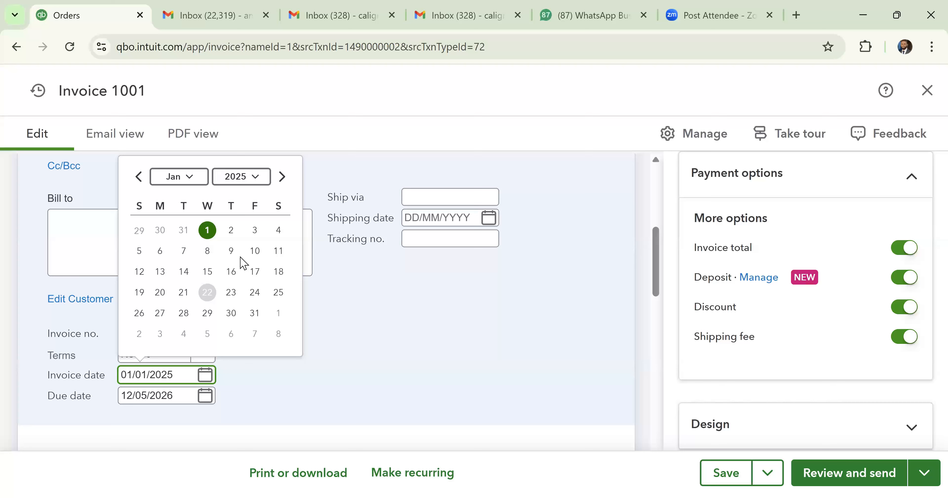
pyautogui.click(160, 251)
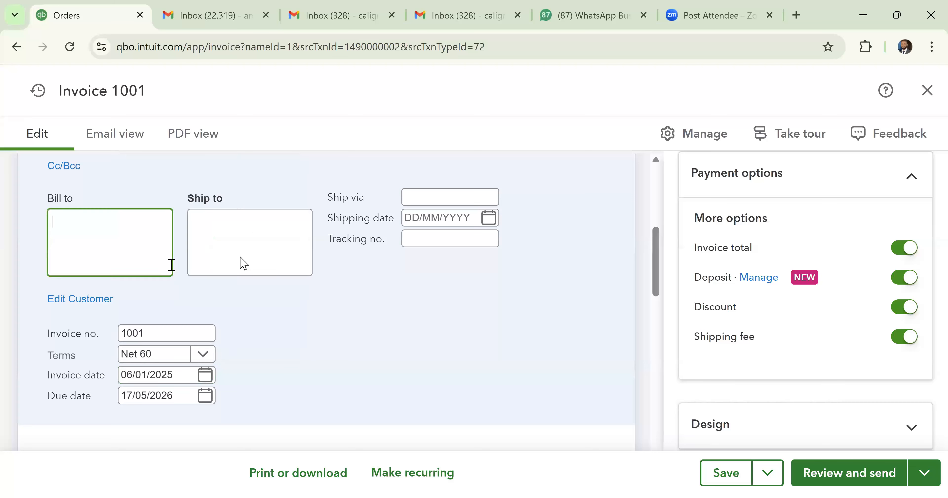
pyautogui.click(144, 400)
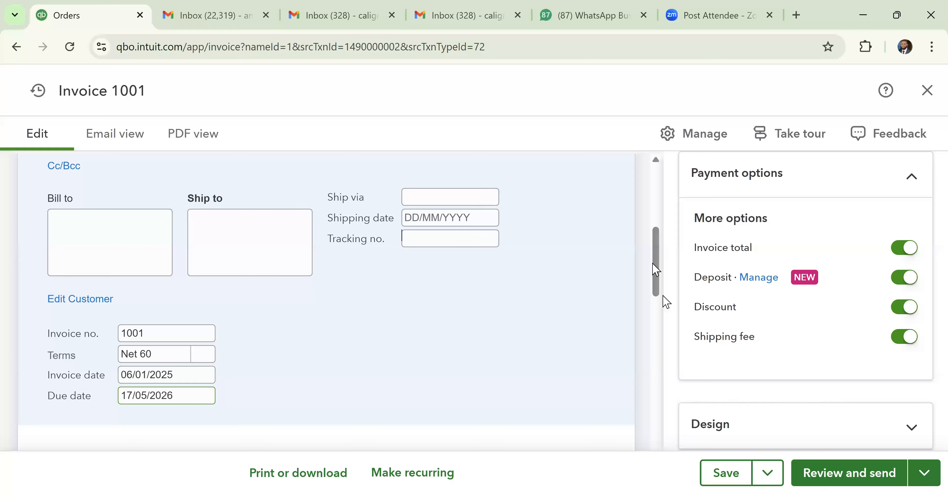
# Review the invoice's HP Laptop line and totals, then save the invoice and return to the sales orders list.
pyautogui.scroll(-5, 243, 294)
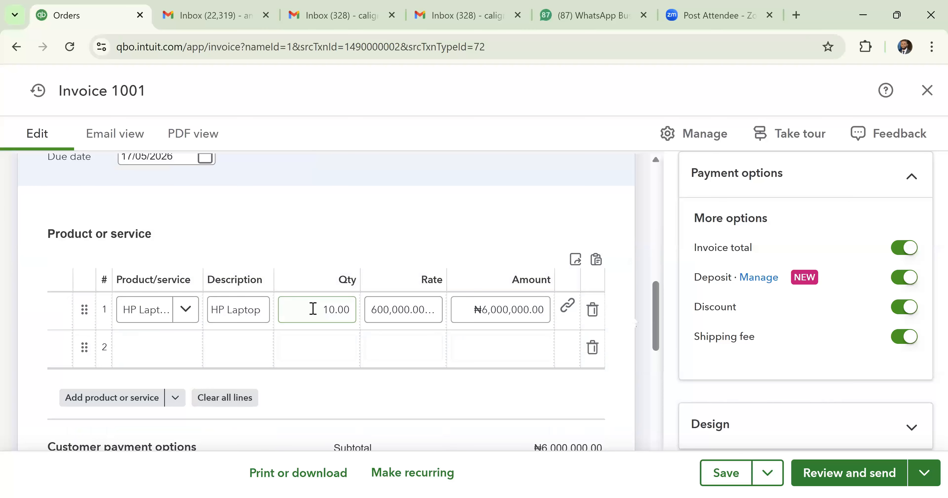
pyautogui.moveTo(655, 330); pyautogui.dragTo(655, 367)
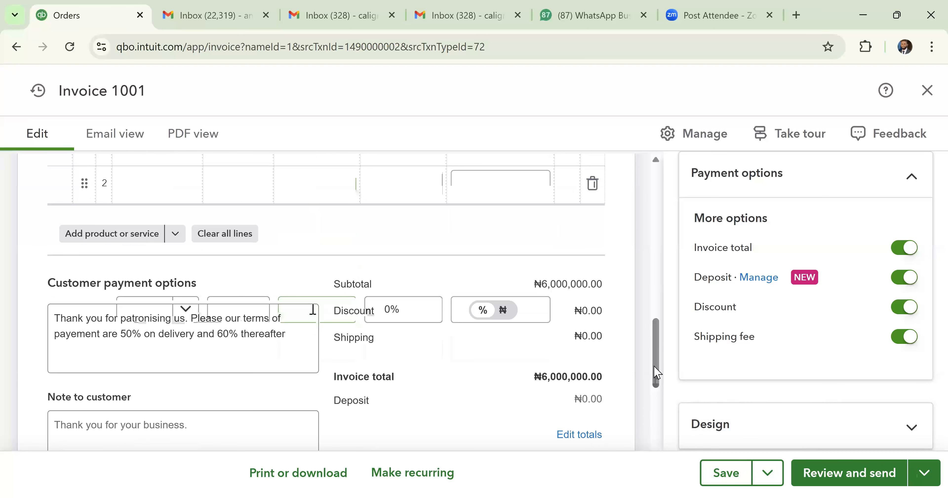
pyautogui.click(924, 473)
pyautogui.click(761, 478)
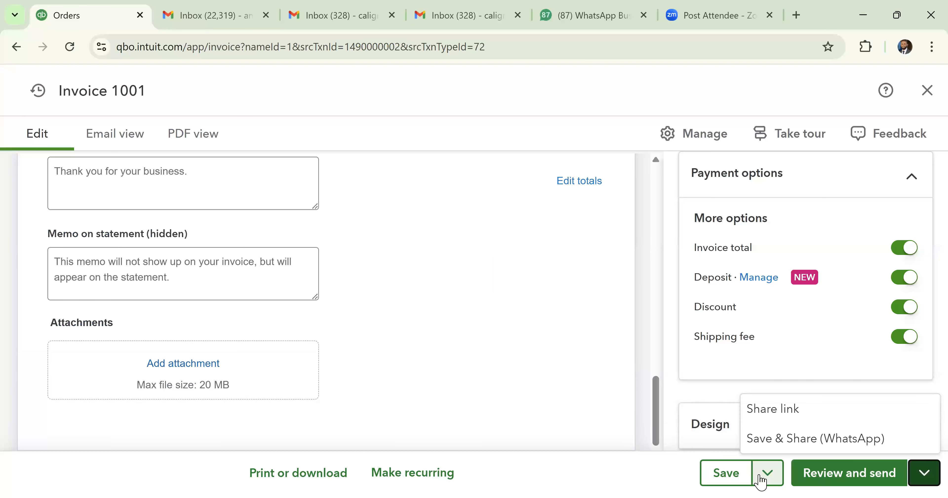
pyautogui.click(703, 442)
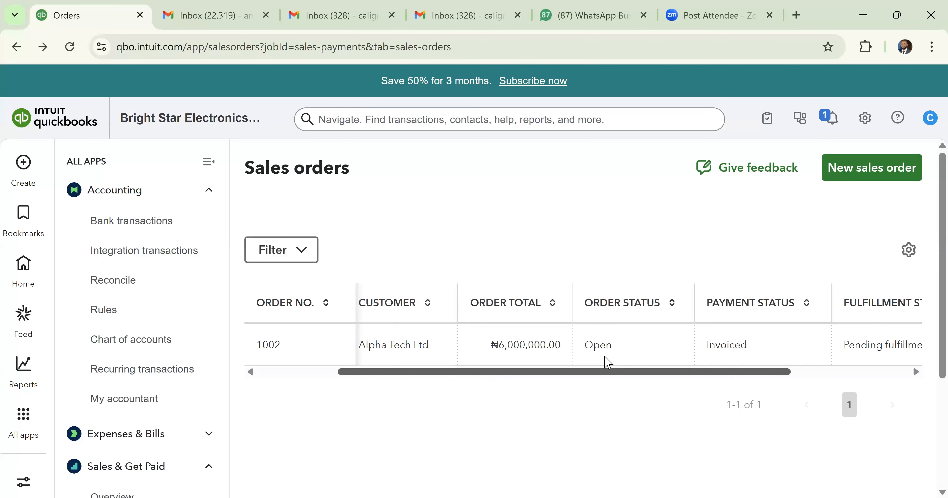
# Check the sales order's payment and fulfillment status, and consult the transactions worksheet in Excel.
pyautogui.hscroll(5, 562, 311)
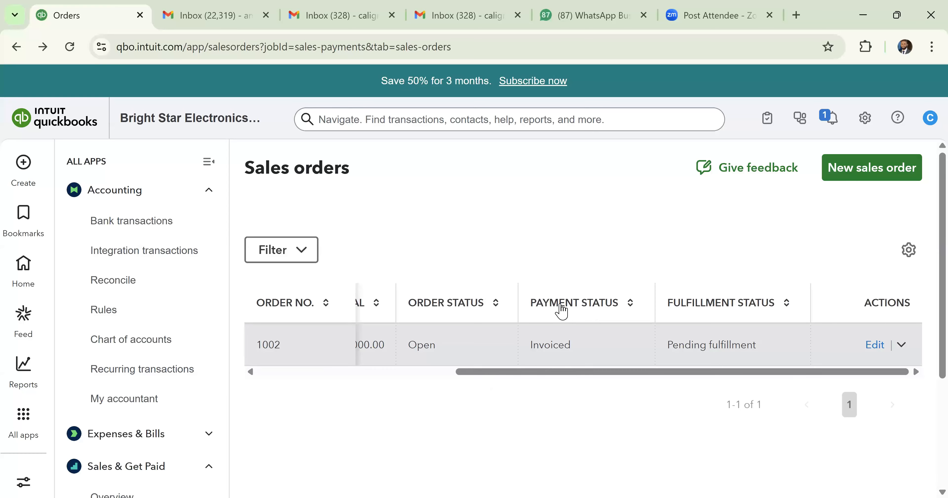
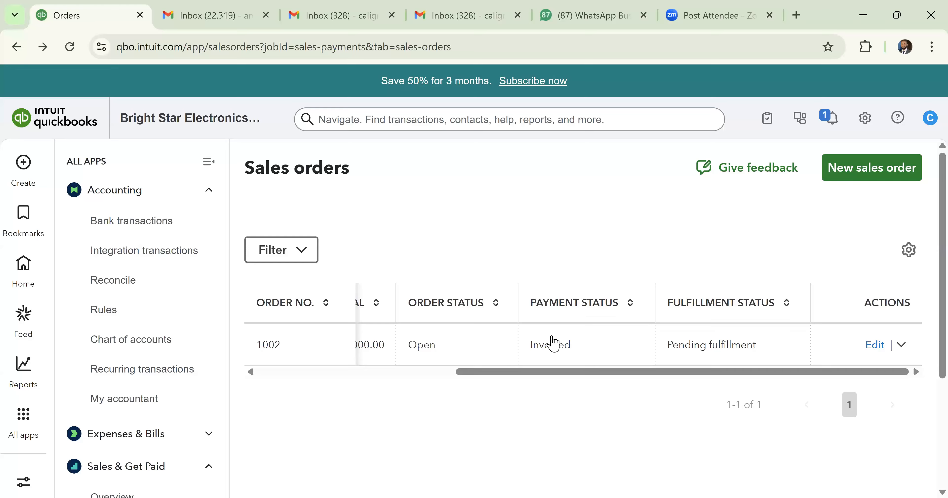
pyautogui.hotkey('alt', 'Tab')
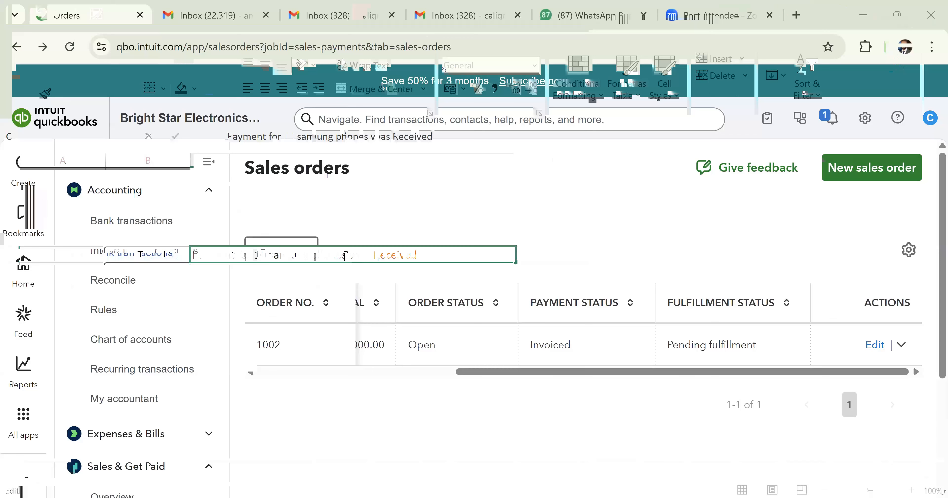
pyautogui.press('Return')
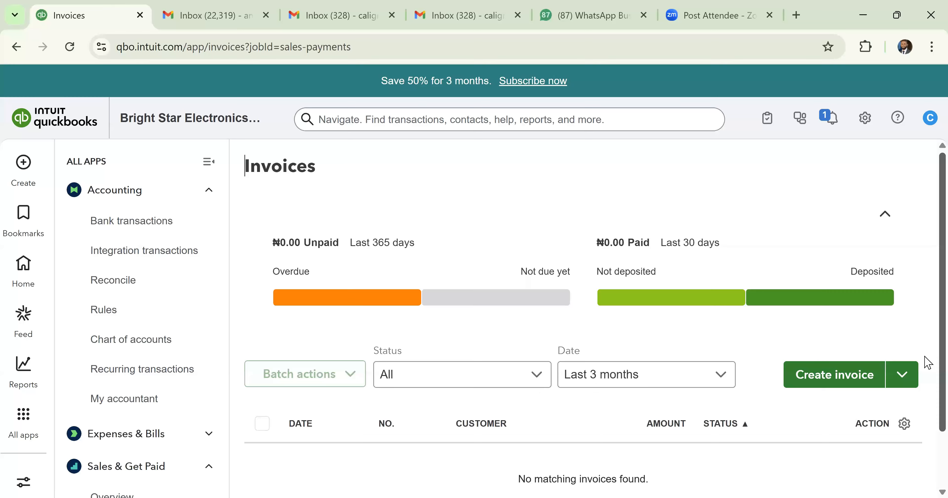
# Look for the Alpha Tech Ltd invoice in the sales orders list and the Invoices list of Sales & Get Paid.
pyautogui.scroll(-2, 929, 363)
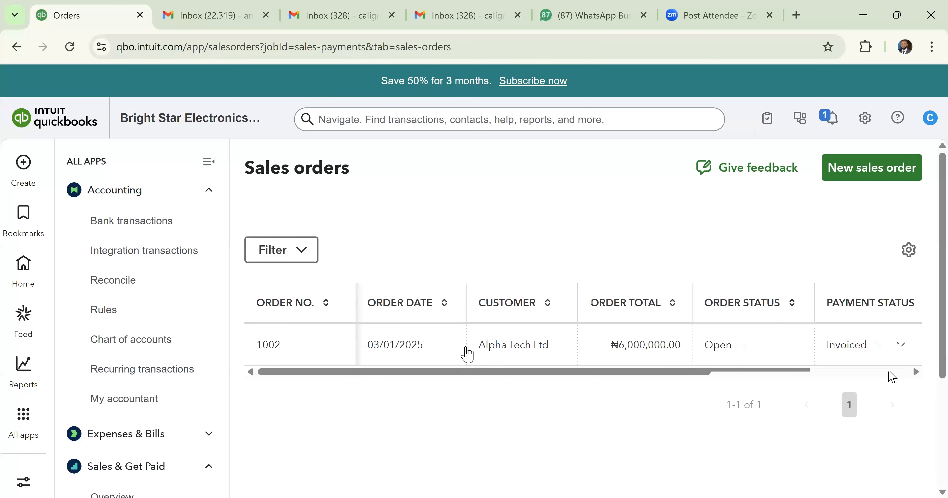
pyautogui.click(467, 354)
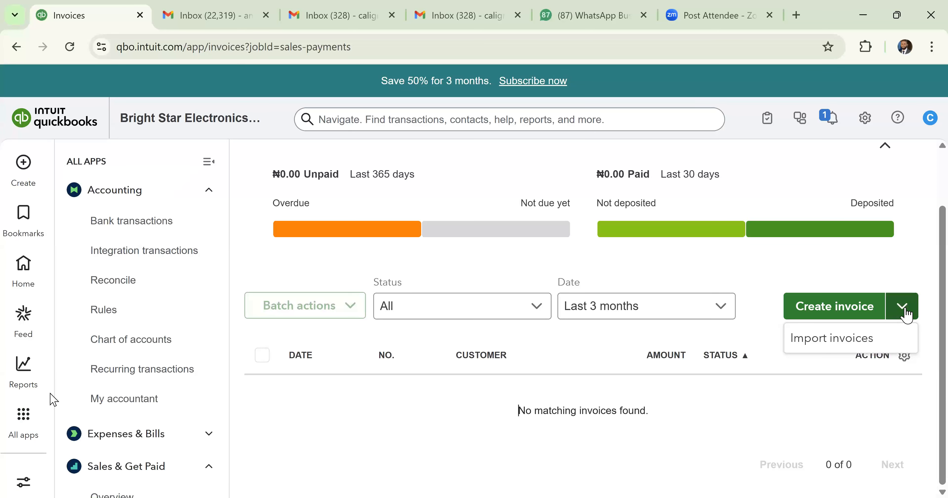
pyautogui.moveTo(24, 414)
pyautogui.moveTo(198, 257)
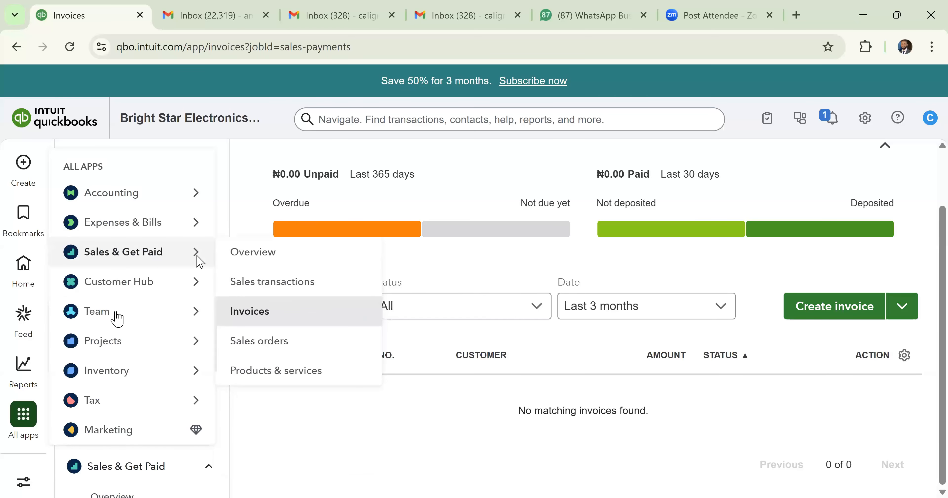
pyautogui.click(16, 263)
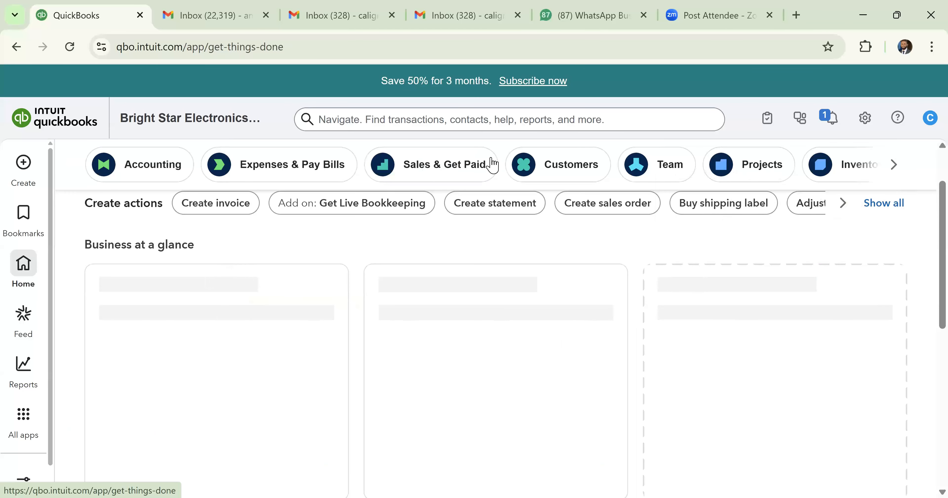
pyautogui.click(493, 165)
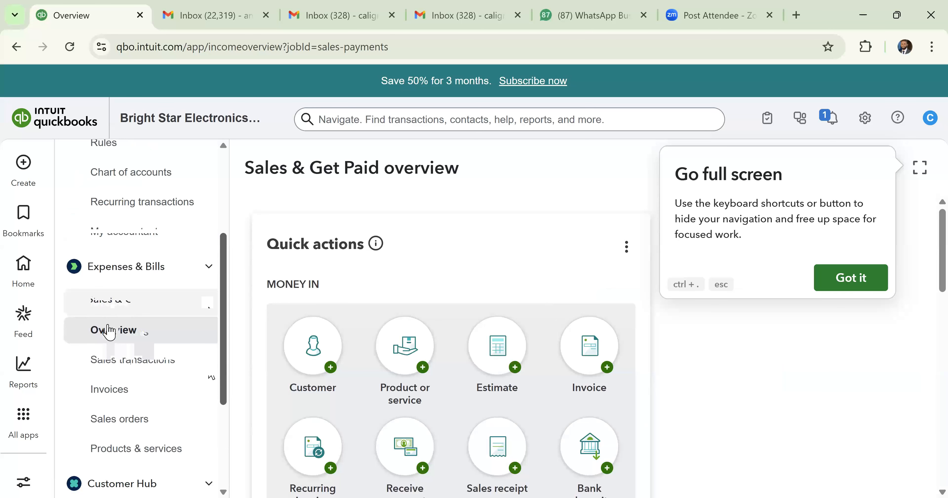
pyautogui.click(898, 375)
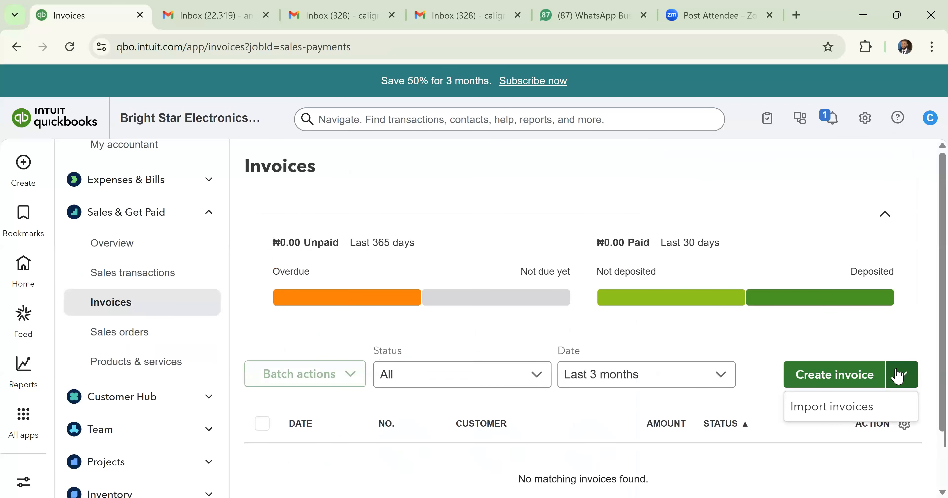
pyautogui.scroll(-2, 224, 332)
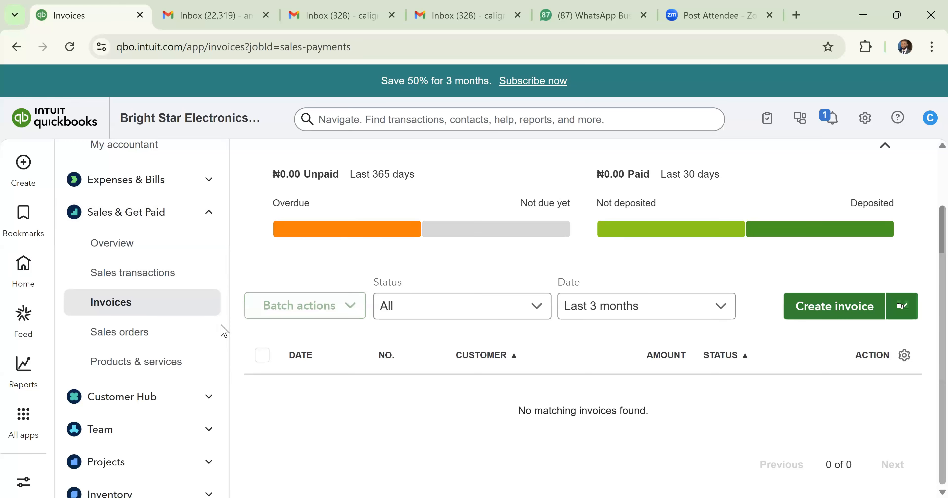
# Open a new Receive Payment form from the Sales & Get Paid overview.
pyautogui.click(32, 280)
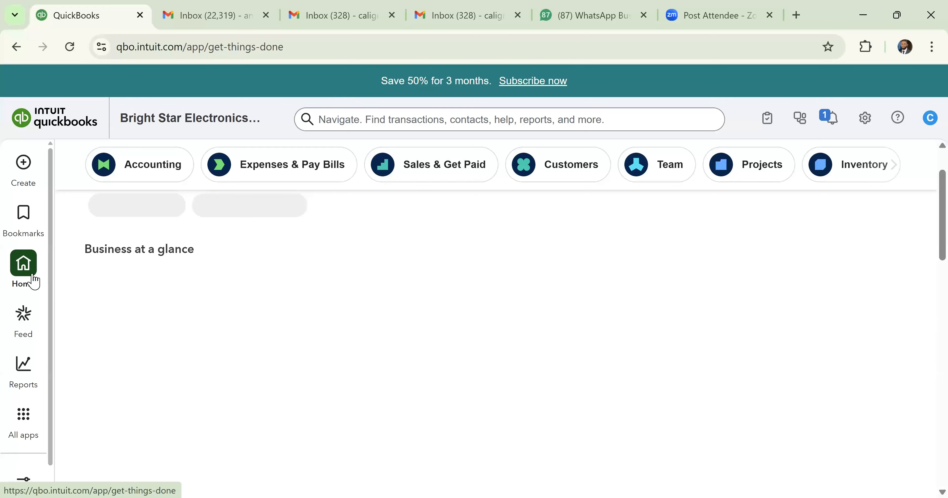
pyautogui.click(467, 170)
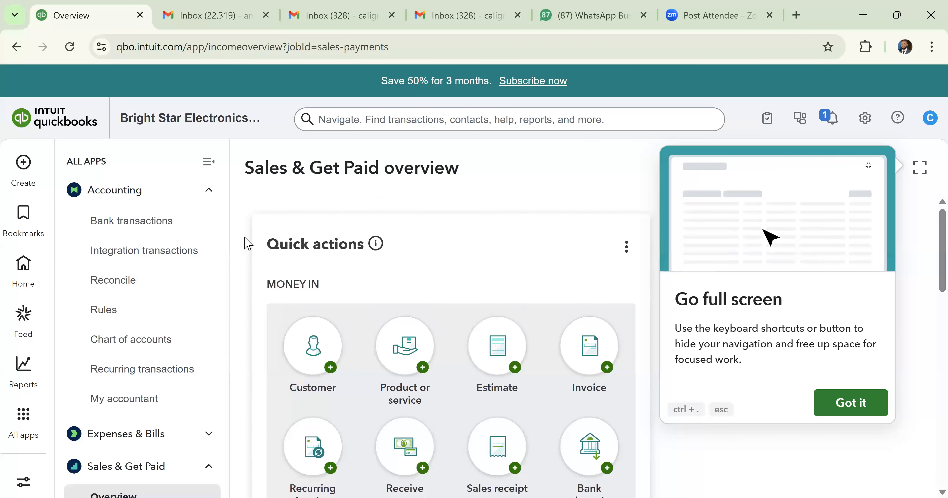
pyautogui.click(22, 271)
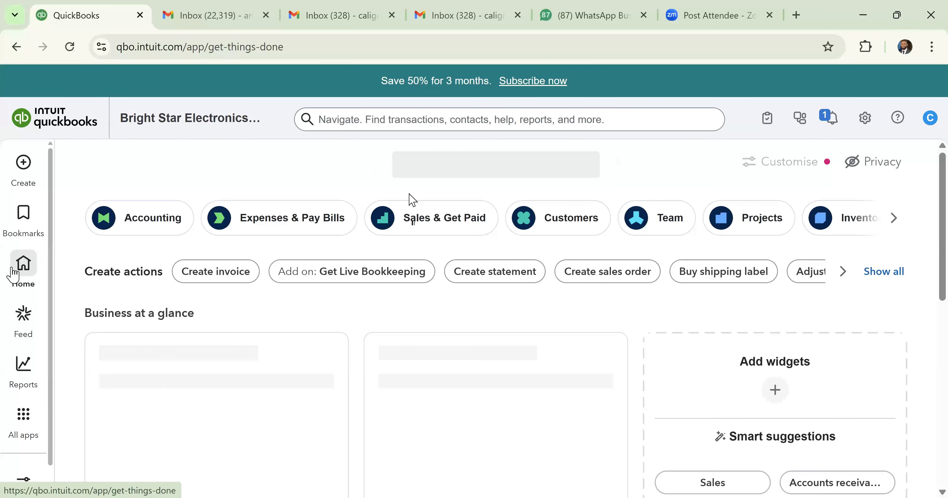
pyautogui.click(414, 224)
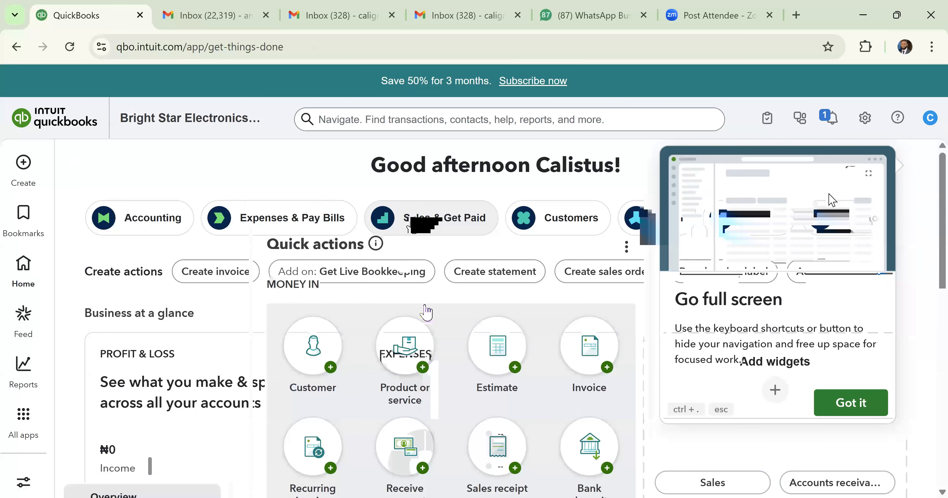
pyautogui.scroll(-3, 399, 313)
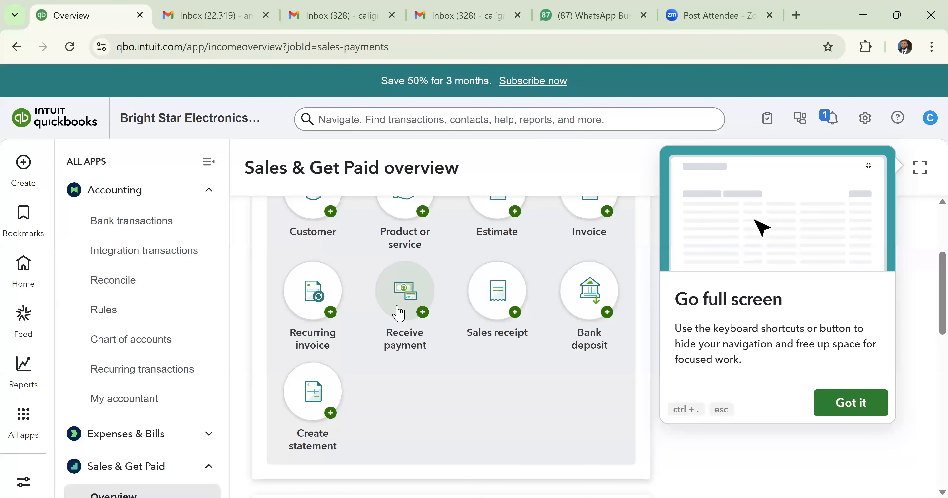
pyautogui.click(398, 313)
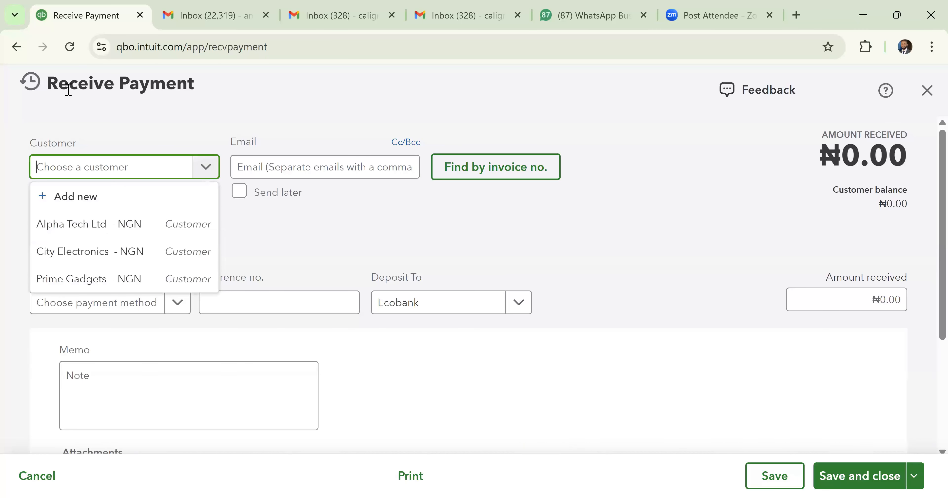
# Select Alpha Tech Ltd as the paying customer and review its outstanding transactions.
pyautogui.click(88, 224)
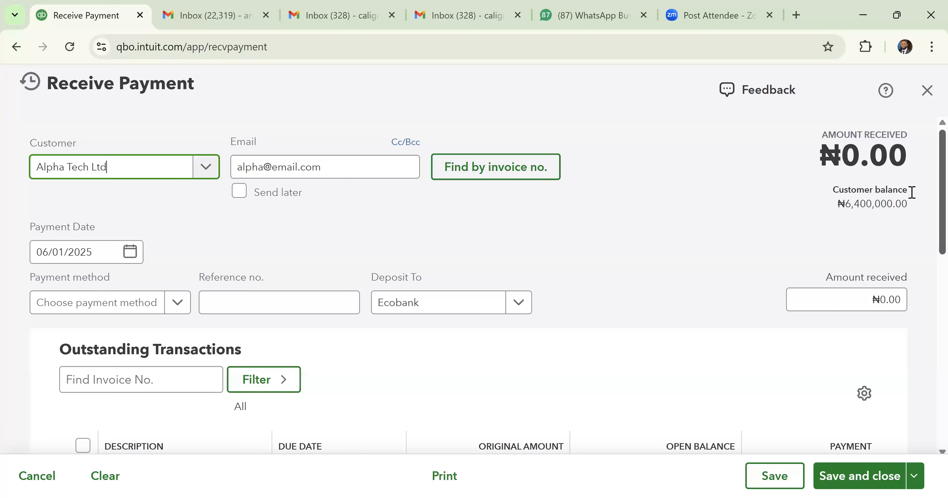
pyautogui.click(42, 85)
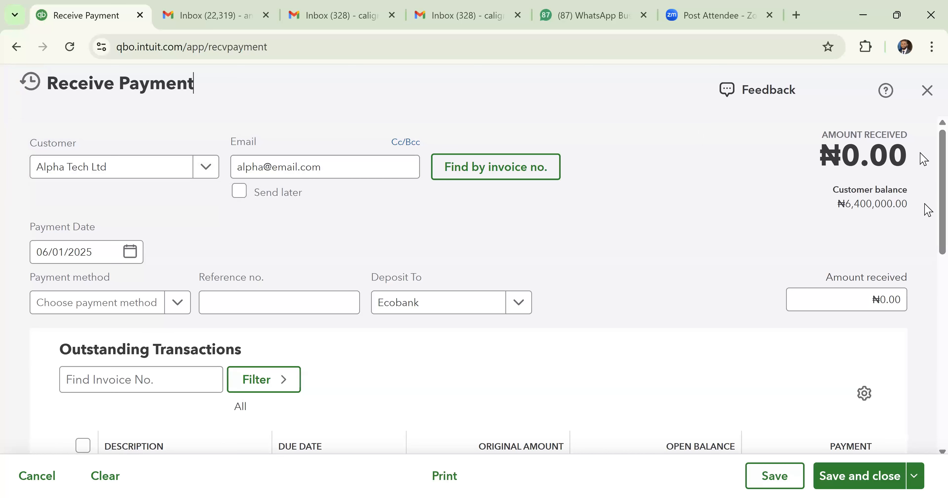
pyautogui.scroll(-4, 924, 159)
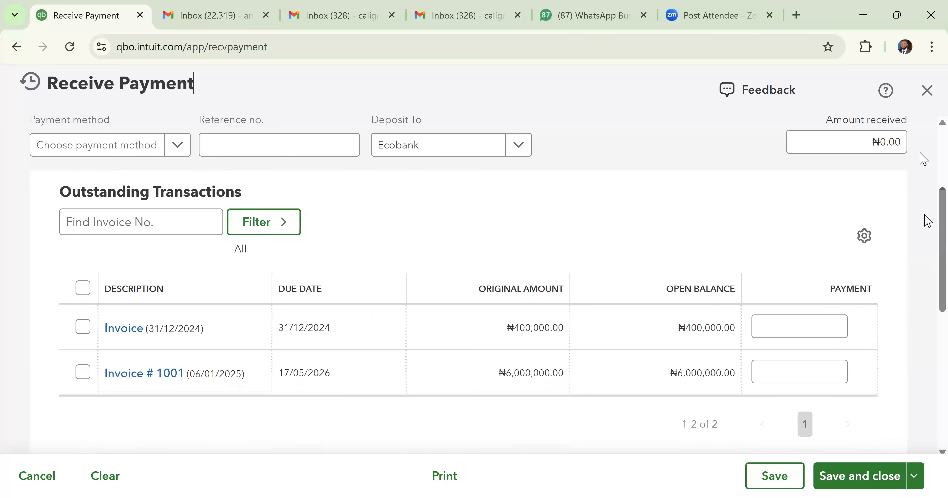
pyautogui.scroll(4, 228, 188)
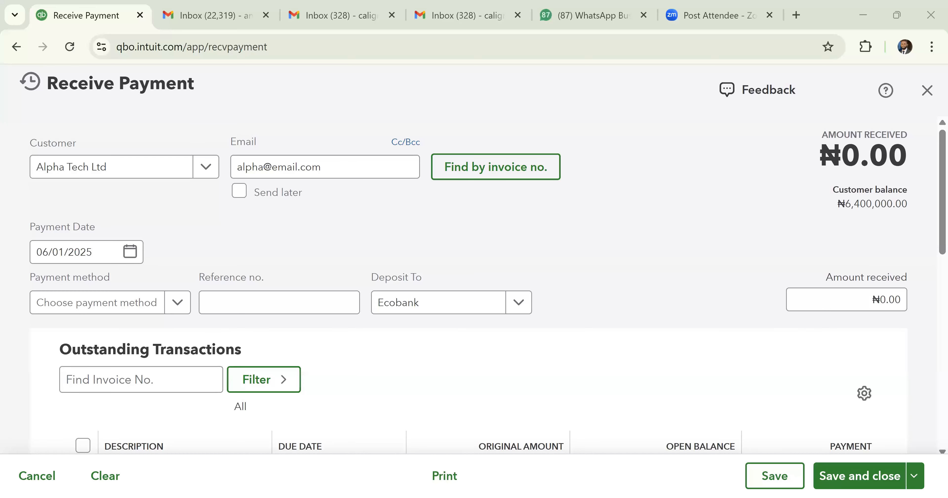
# Set the payment date to 08/01/2025, the payment method to Cheque, and the deposit account to 10001 Ecobank.
pyautogui.click(101, 254)
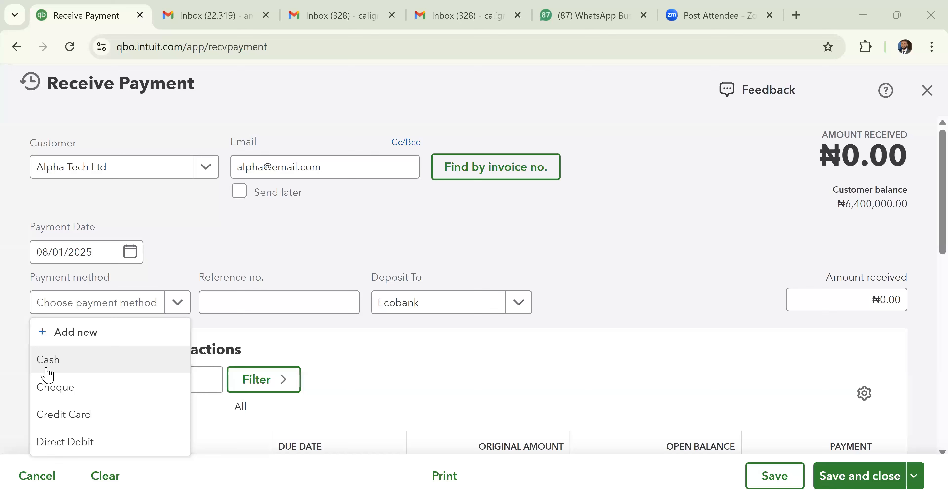
pyautogui.click(57, 385)
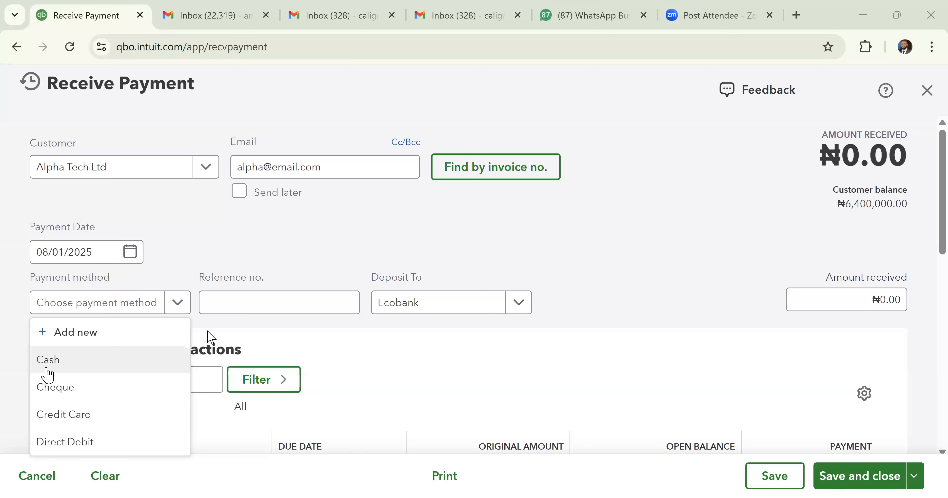
pyautogui.click(250, 310)
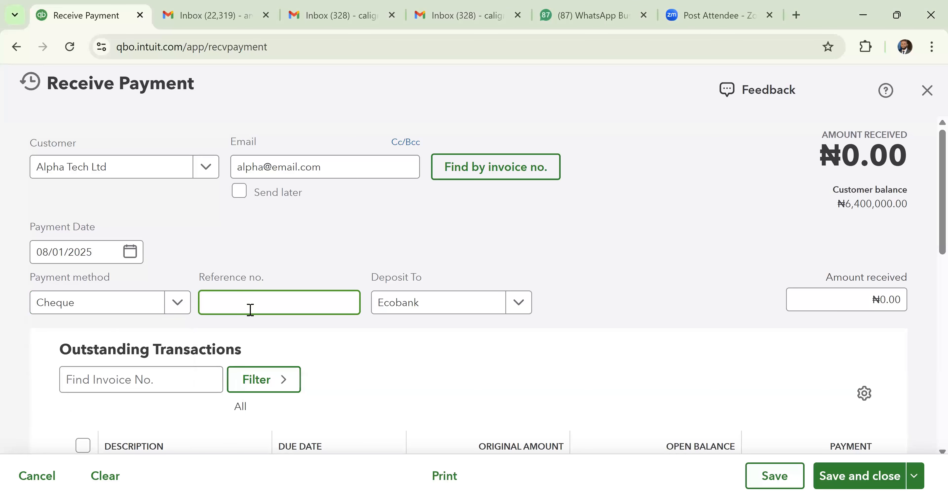
pyautogui.click(516, 300)
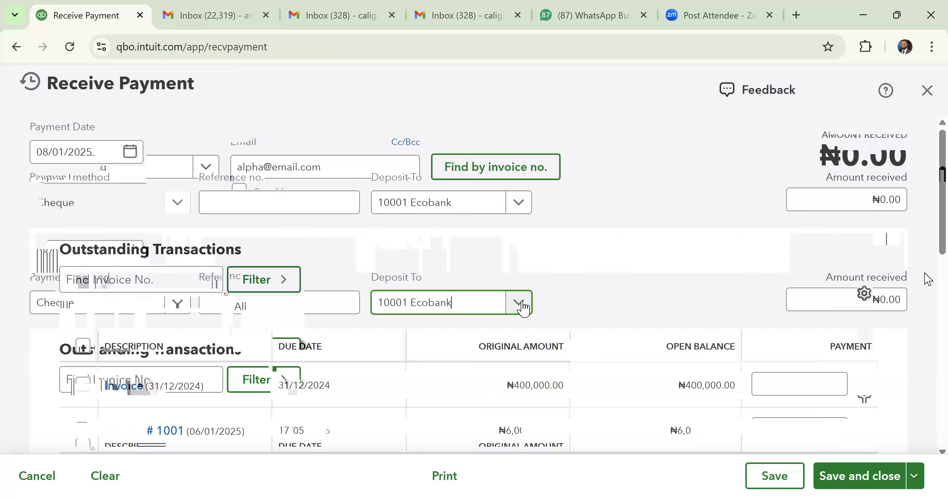
# Apply the full ₦6,000,000.00 payment to Invoice # 1001 dated 06/01/2025, and save the payment.
pyautogui.scroll(-5, 478, 368)
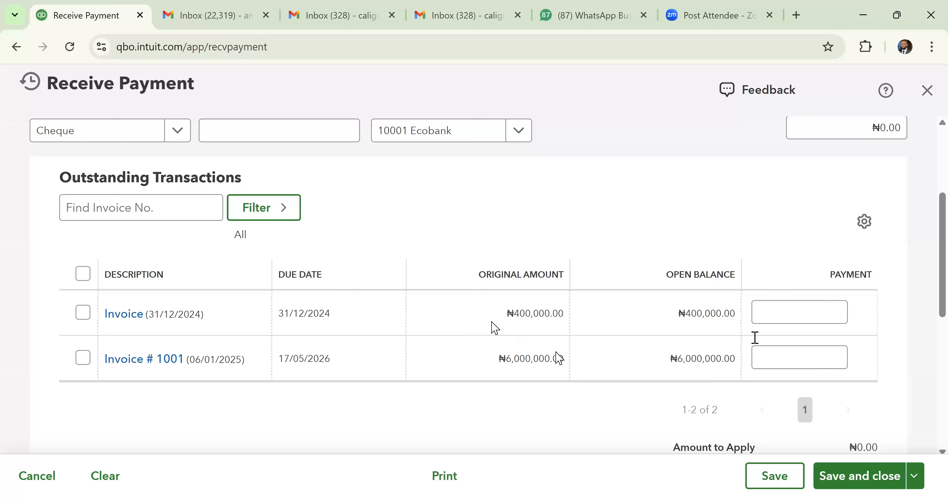
pyautogui.click(773, 357)
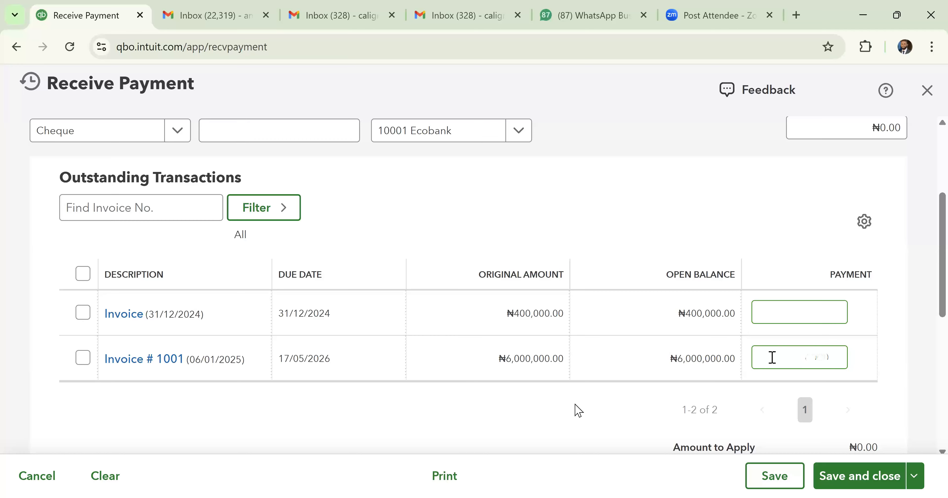
pyautogui.click(527, 418)
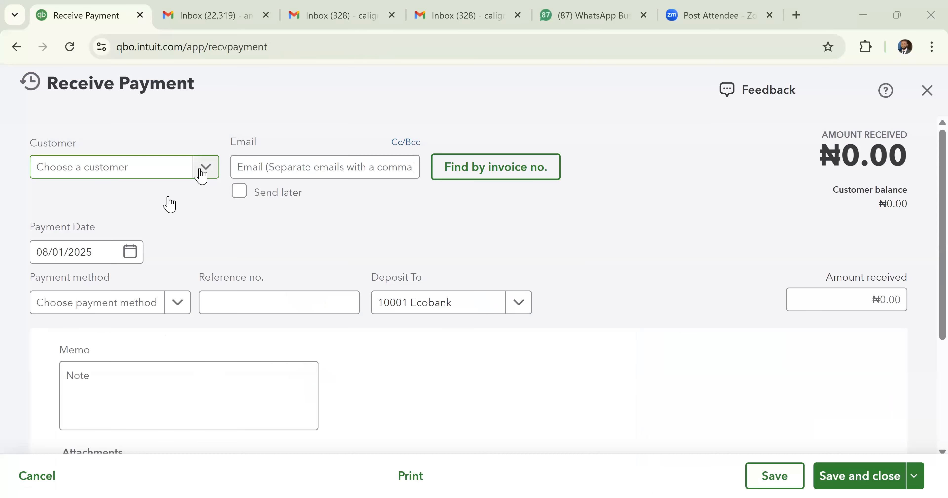
# Check Alpha Tech Ltd's remaining outstanding invoices in a new payment form, and leave the form without saving.
pyautogui.click(203, 173)
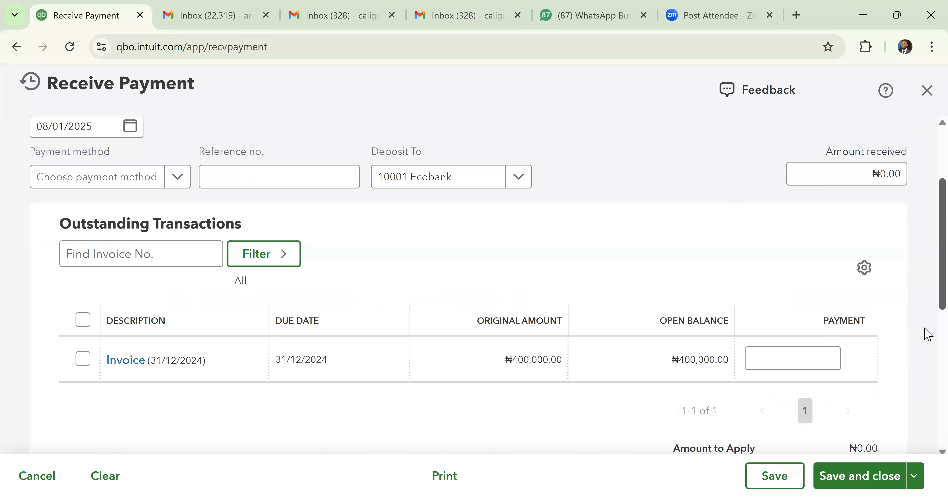
pyautogui.scroll(-1, 926, 177)
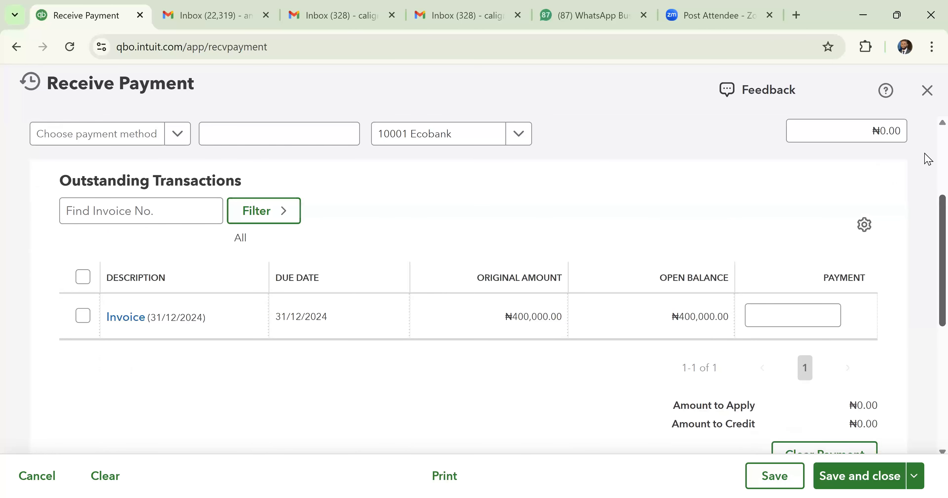
pyautogui.scroll(1, 927, 160)
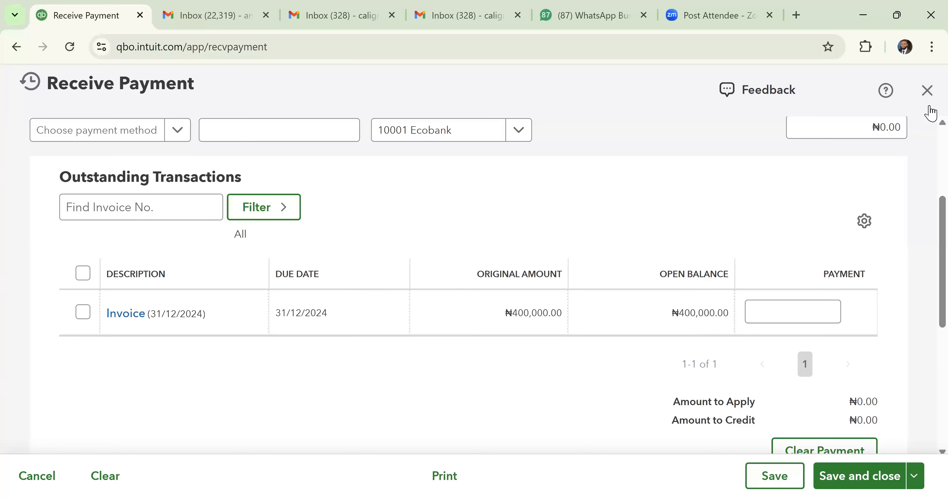
pyautogui.click(929, 97)
pyautogui.click(926, 90)
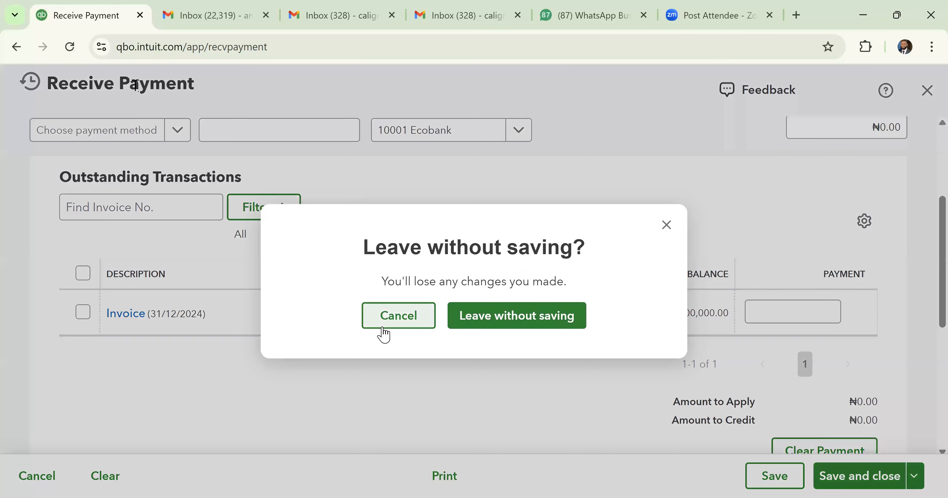
pyautogui.click(383, 327)
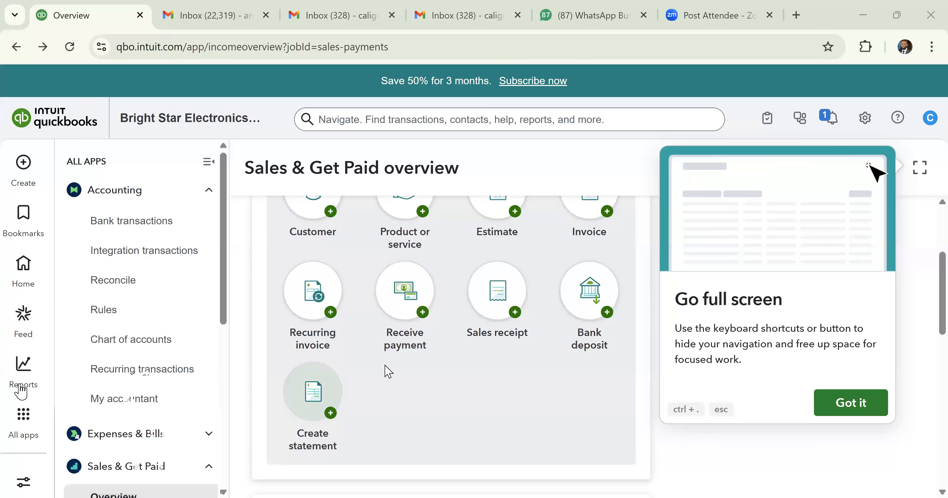
# Open the A/R Ageing Detail Report from the standard reports and review the overdue customer invoices.
pyautogui.click(23, 364)
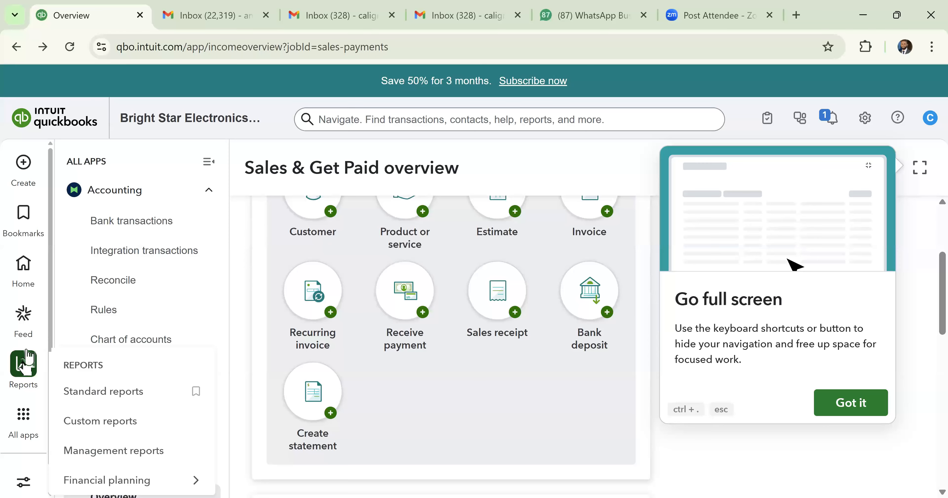
pyautogui.click(27, 366)
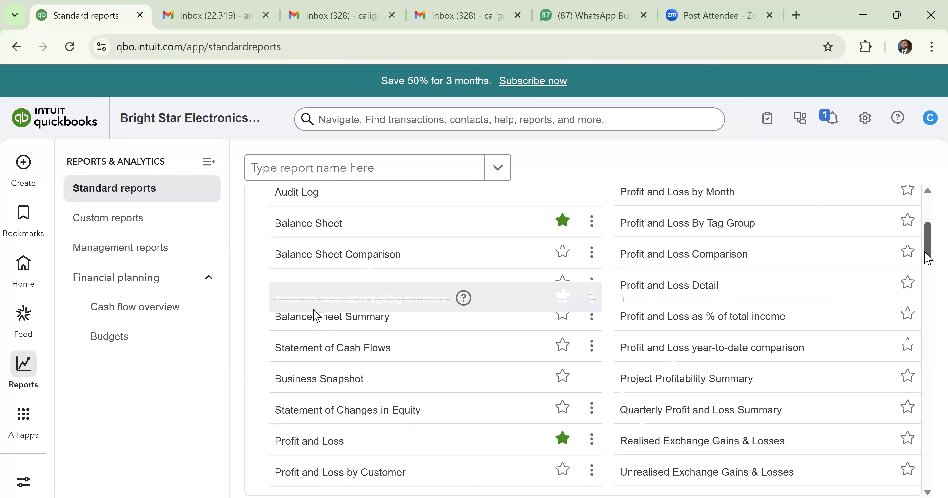
pyautogui.click(315, 334)
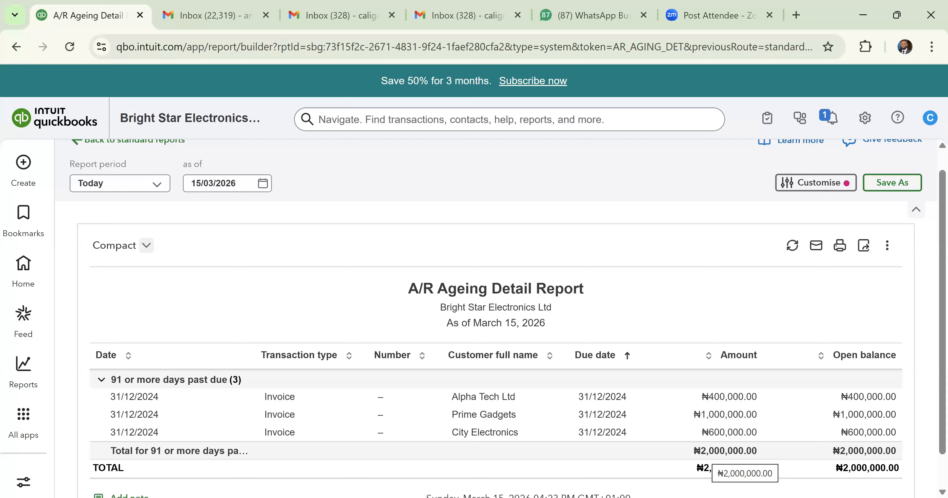
pyautogui.click(719, 402)
# Record a 31/12/2025 journal entry debiting Bad debts and crediting Accounts Receivable (A/R) ₦400,000.00 for Alpha Tech Ltd, and recheck the ageing report.
pyautogui.click(23, 162)
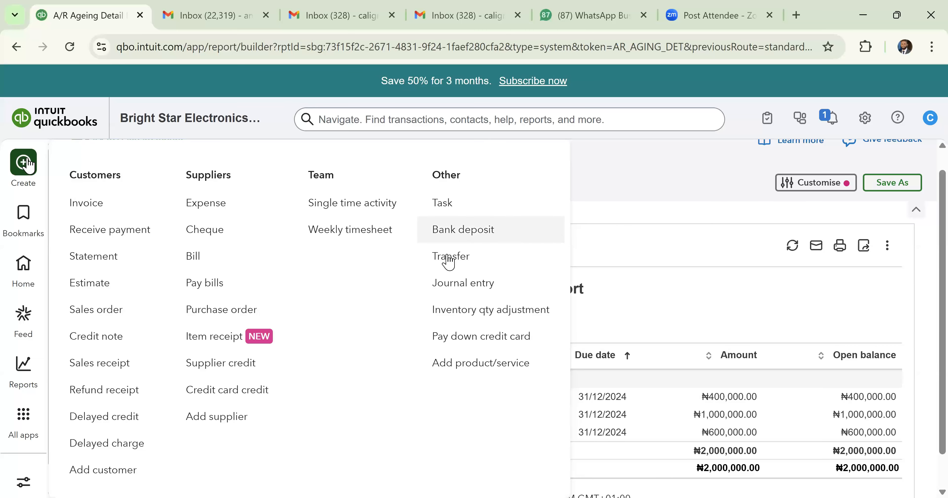
pyautogui.click(450, 283)
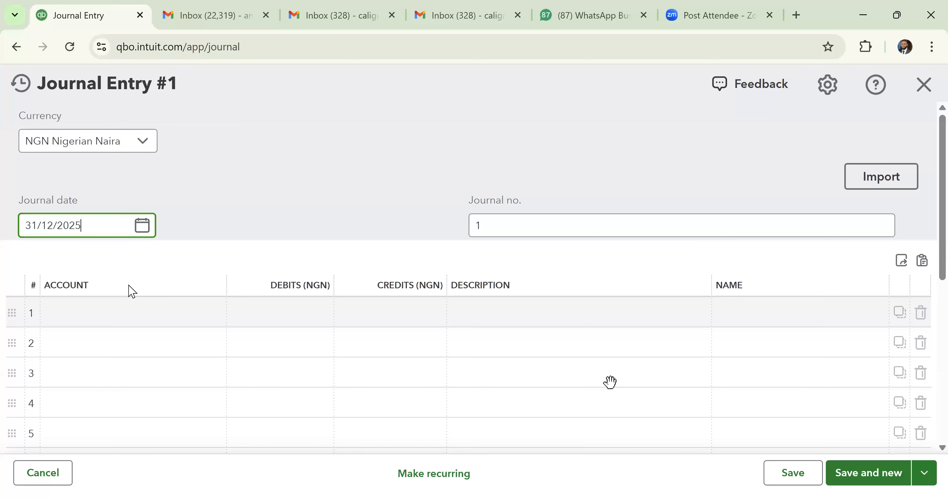
pyautogui.click(109, 317)
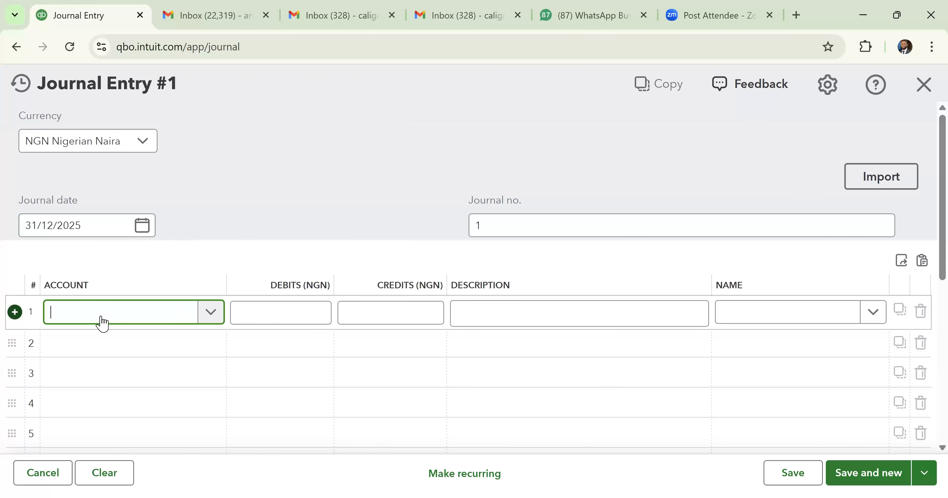
pyautogui.write('ba')
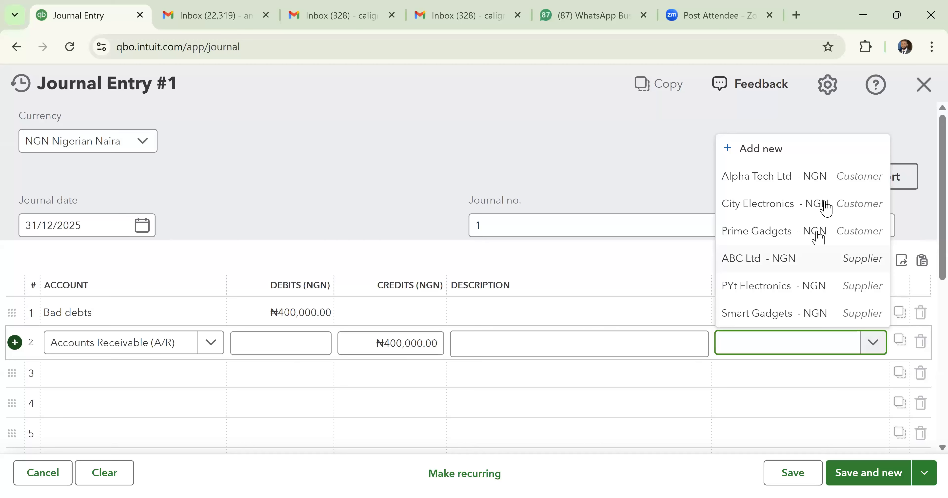
pyautogui.click(839, 177)
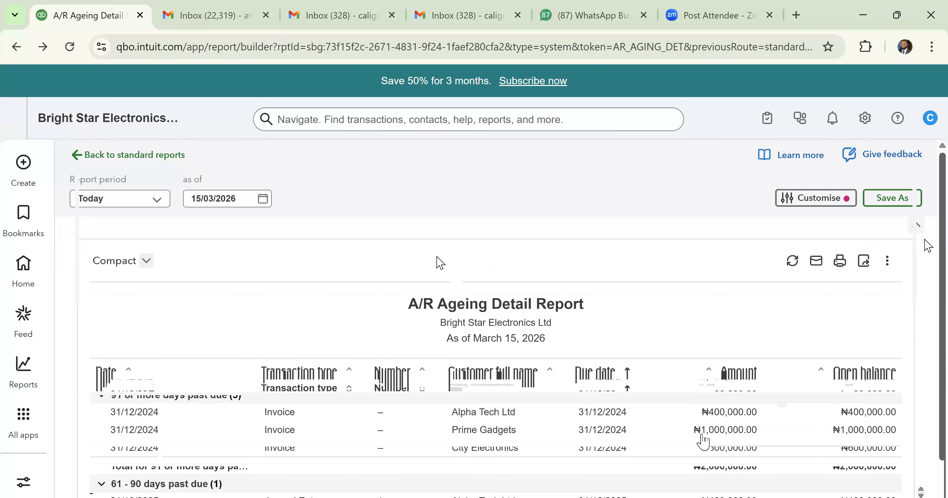
pyautogui.scroll(-2, 732, 357)
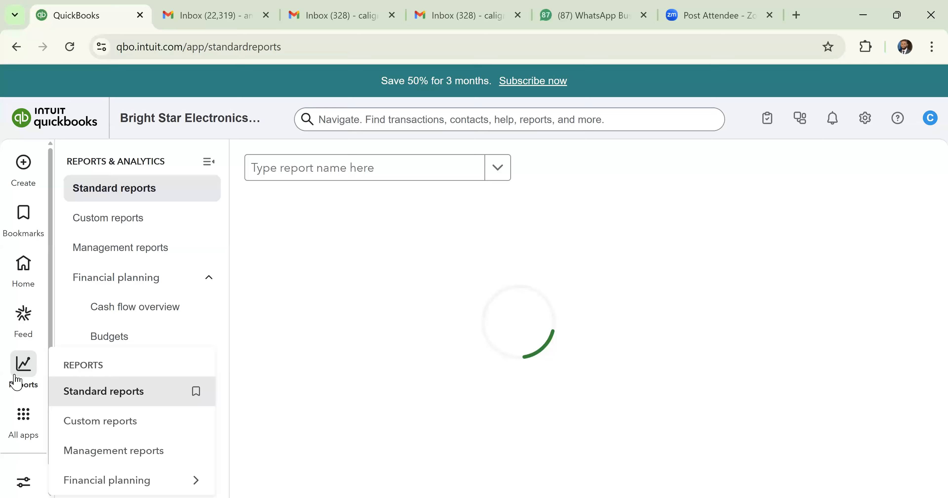
# Open the Balance Sheet for the period 01/01/2025 to 31/12/2025 and review the asset, liability and equity balances.
pyautogui.click(313, 424)
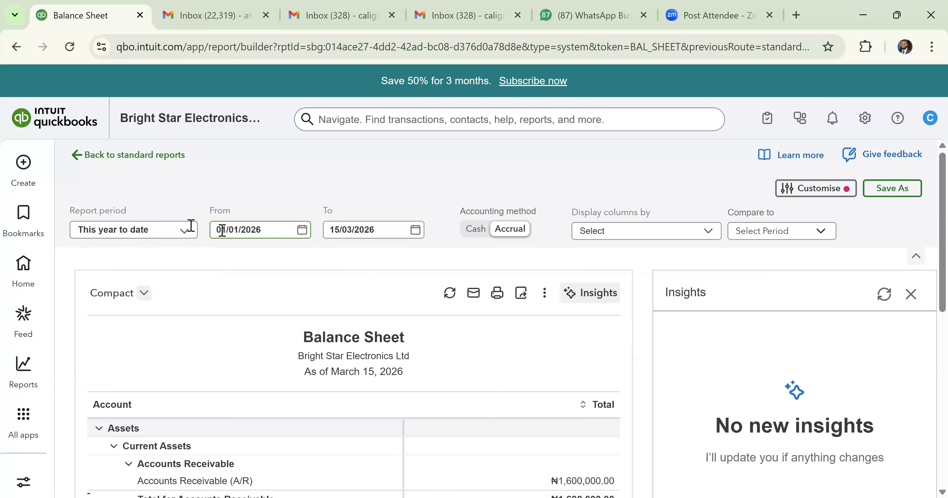
pyautogui.click(301, 230)
pyautogui.click(358, 272)
pyautogui.click(302, 230)
pyautogui.click(417, 231)
pyautogui.click(399, 270)
pyautogui.click(382, 356)
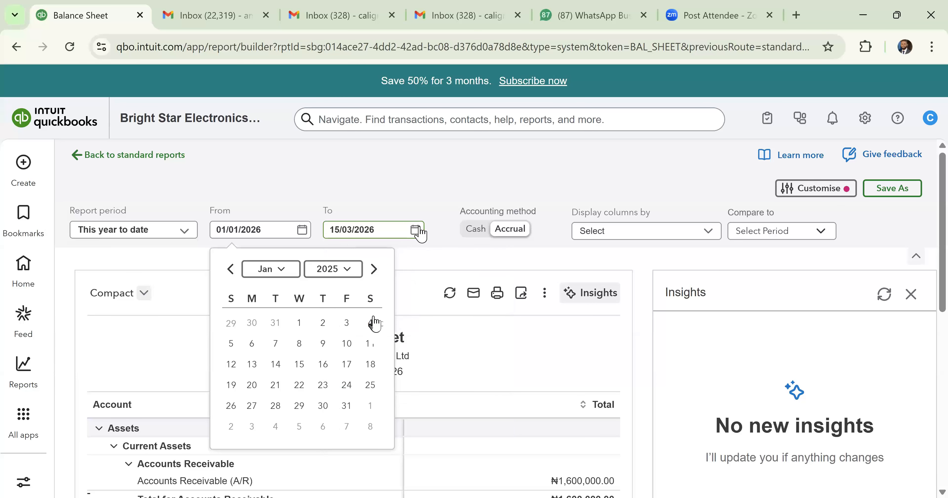
pyautogui.click(393, 273)
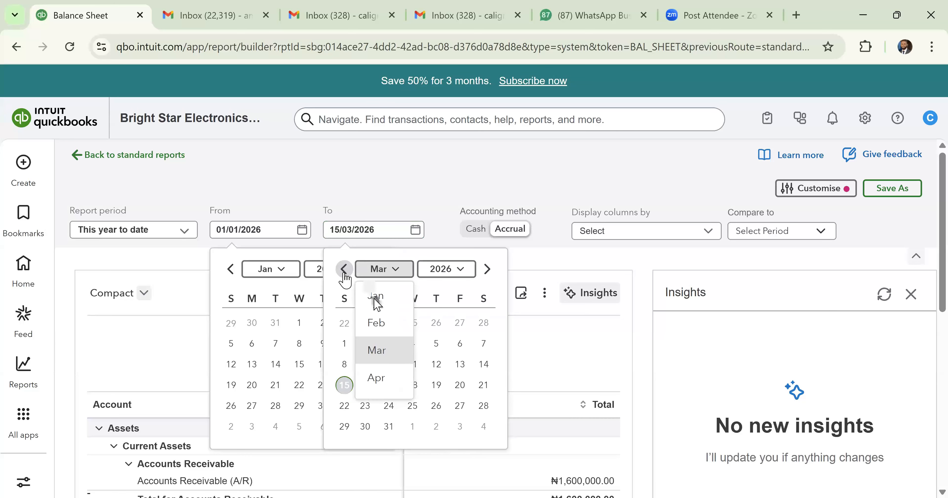
pyautogui.click(410, 408)
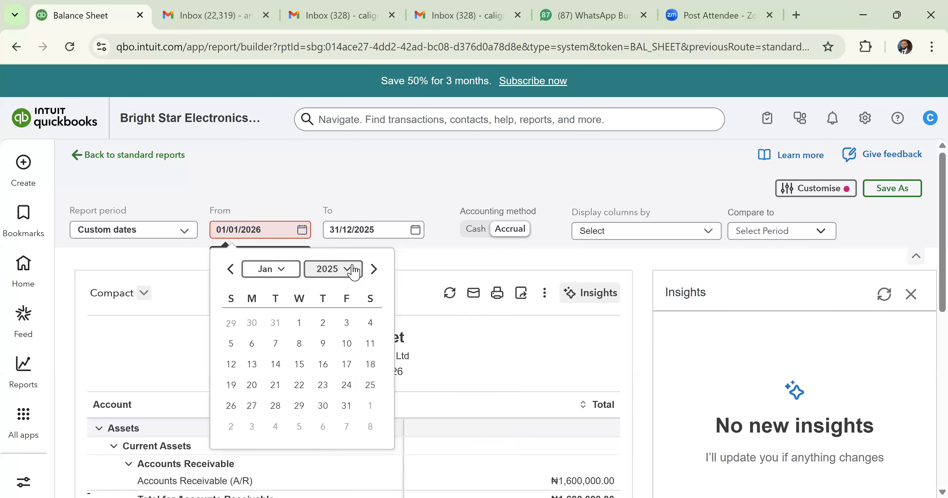
pyautogui.click(299, 322)
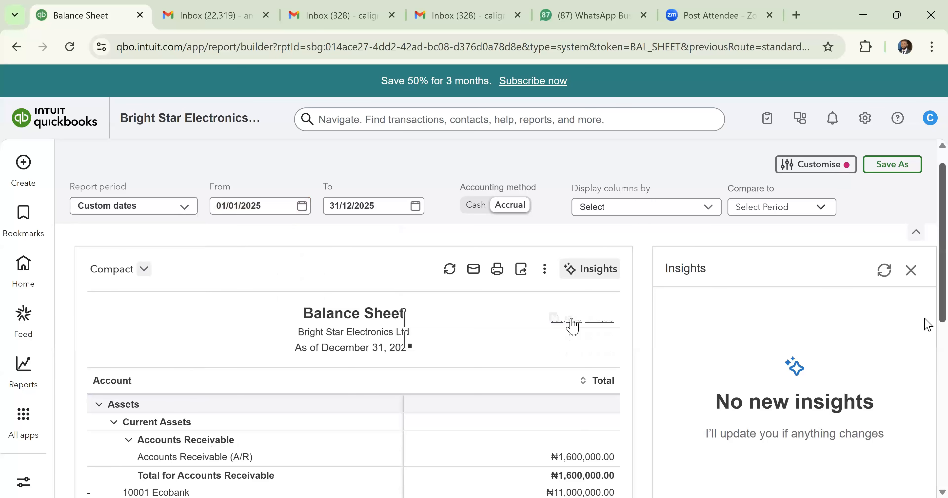
pyautogui.scroll(-4, 573, 324)
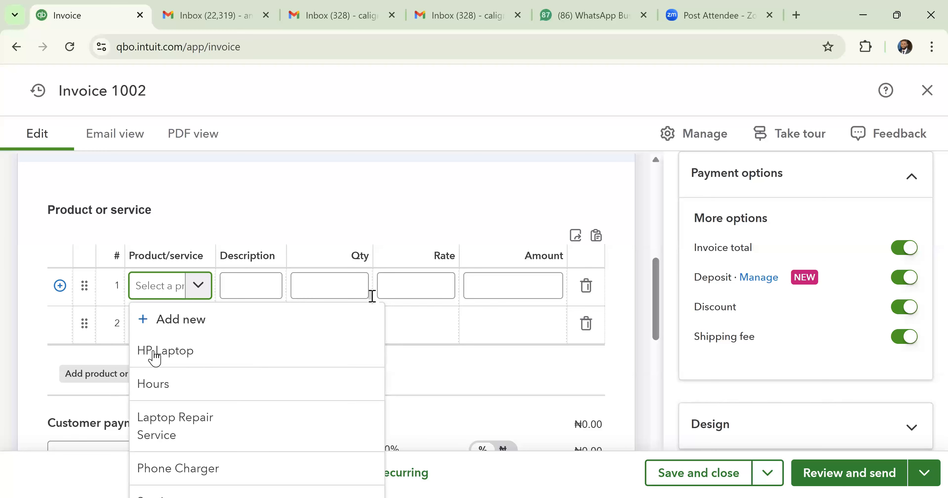
# Add HP Laptop as the first product line of the new invoice with a quantity of 2.
pyautogui.click(155, 356)
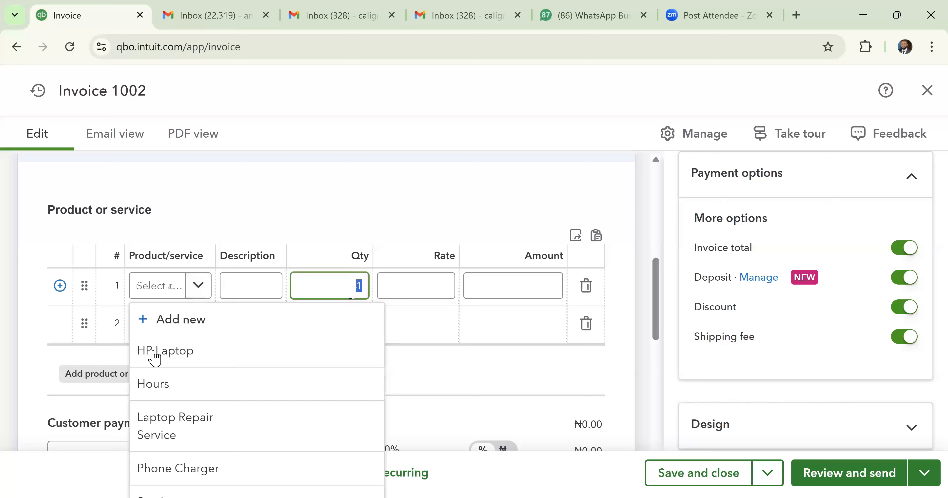
pyautogui.write('2')
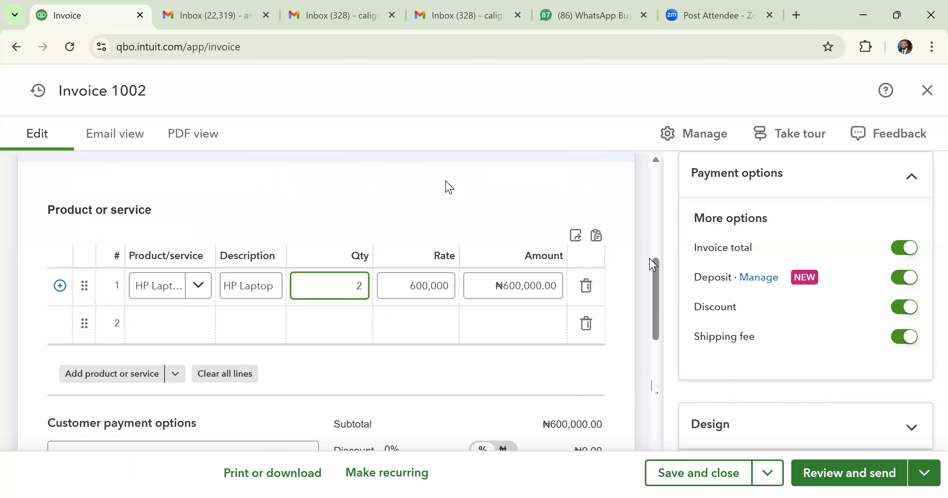
pyautogui.scroll(-10, 447, 186)
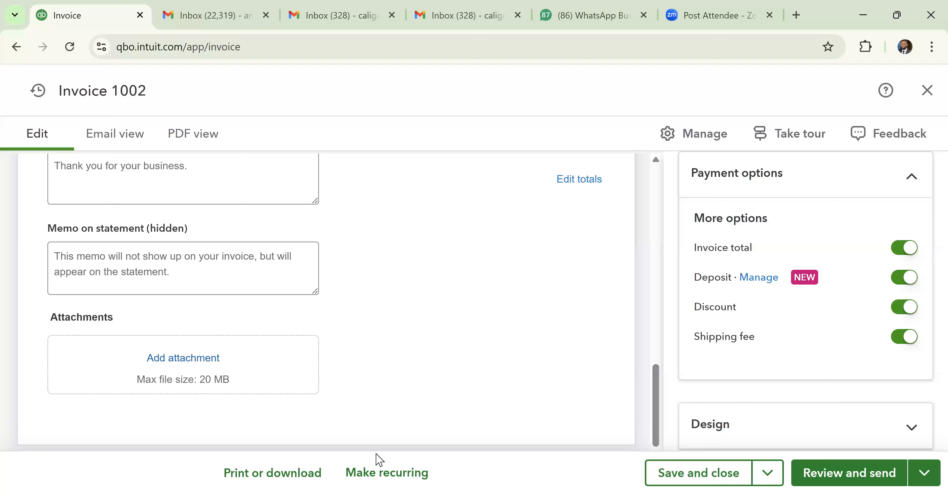
# Turn the invoice into a recurring template and review its totals, customer section, template options and interval settings.
pyautogui.click(361, 476)
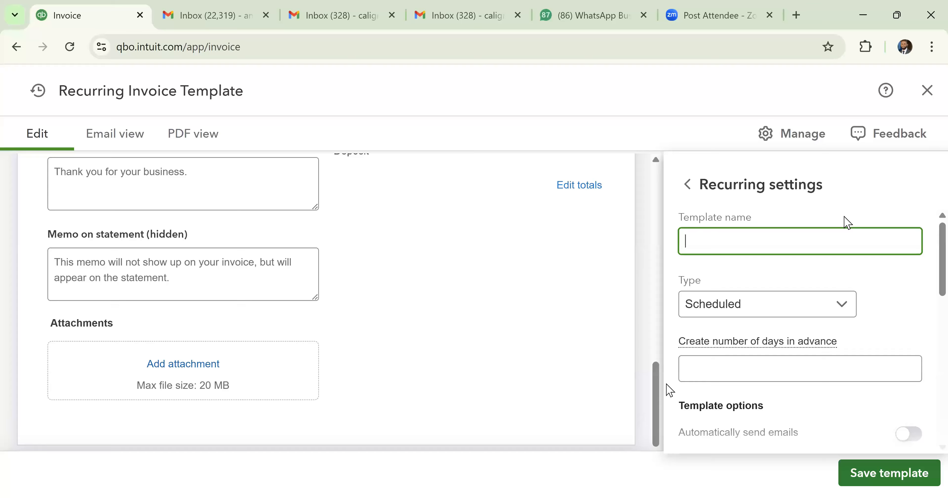
pyautogui.moveTo(657, 378); pyautogui.dragTo(661, 354)
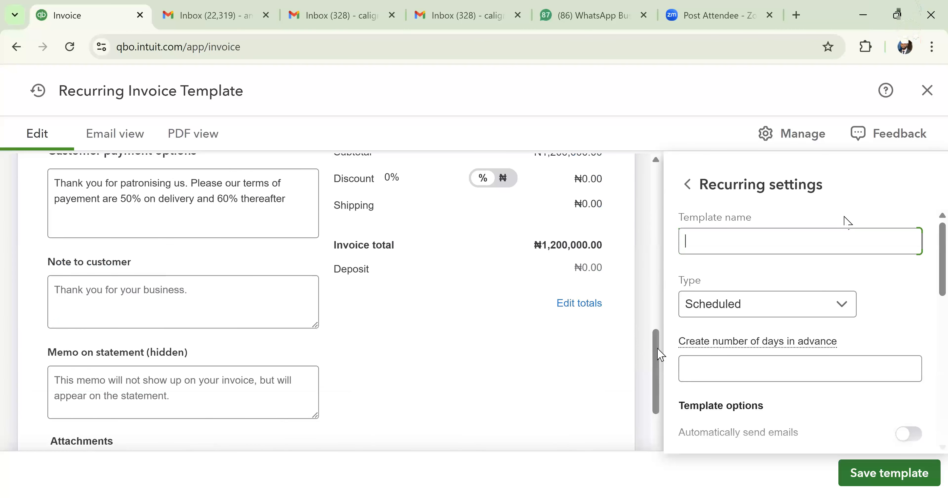
pyautogui.moveTo(661, 354); pyautogui.dragTo(669, 214)
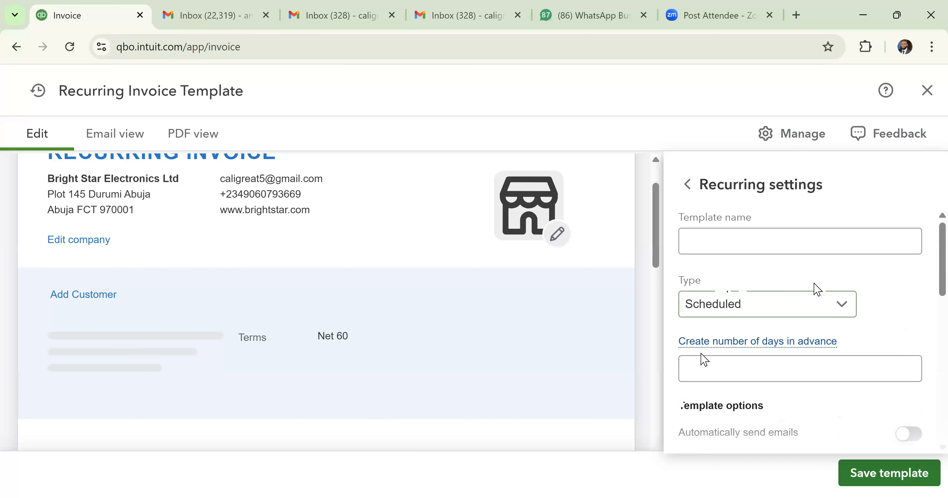
pyautogui.scroll(-4, 925, 324)
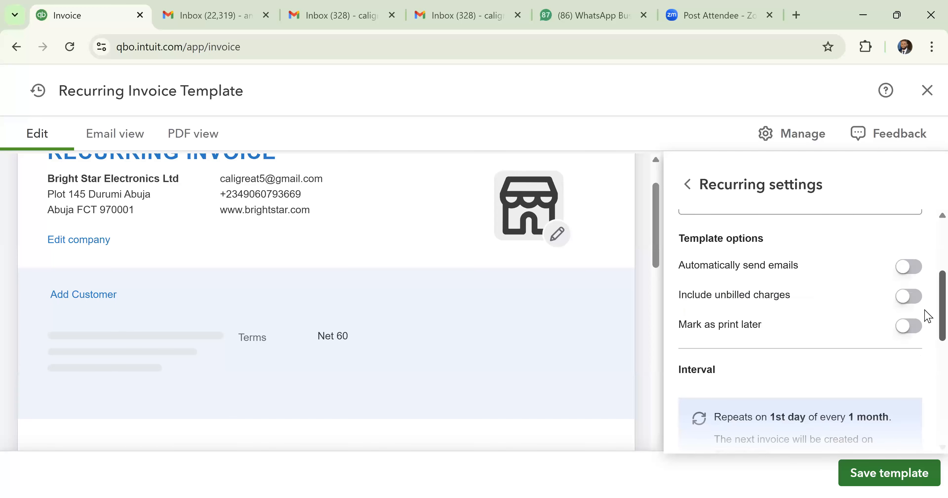
pyautogui.scroll(-3, 925, 324)
pyautogui.scroll(1, 910, 336)
pyautogui.scroll(-1, 913, 342)
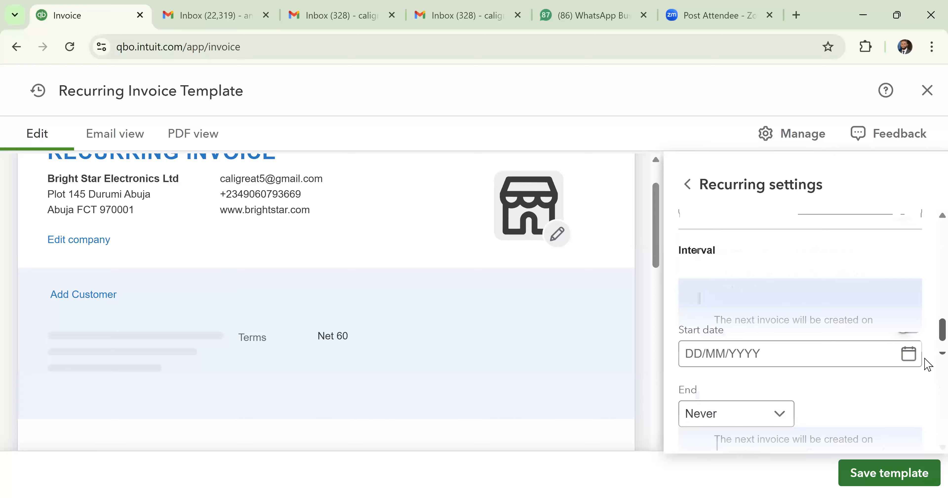
pyautogui.scroll(1, 925, 359)
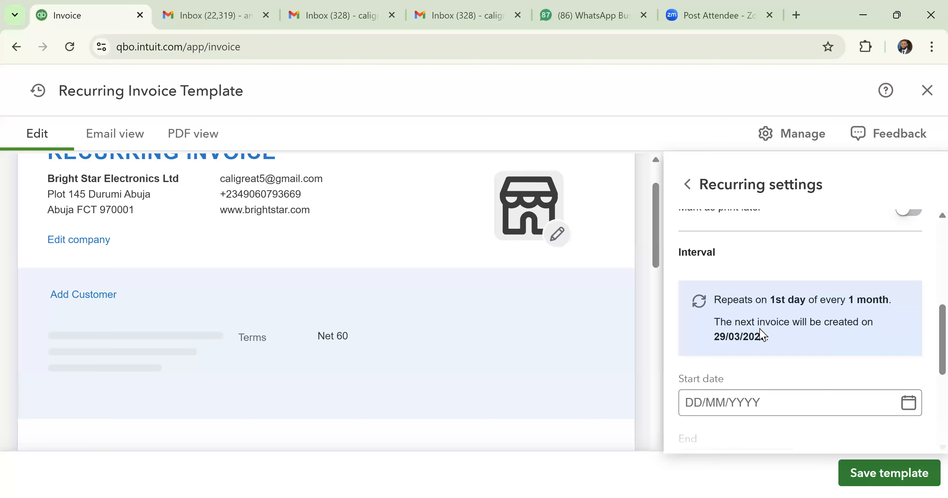
pyautogui.scroll(2, 761, 335)
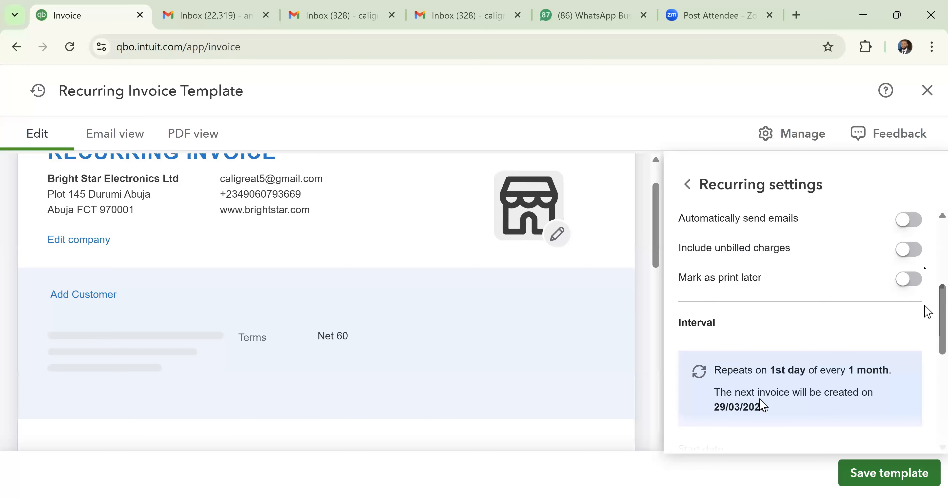
pyautogui.scroll(-3, 927, 331)
pyautogui.scroll(3, 925, 331)
pyautogui.scroll(-8, 925, 368)
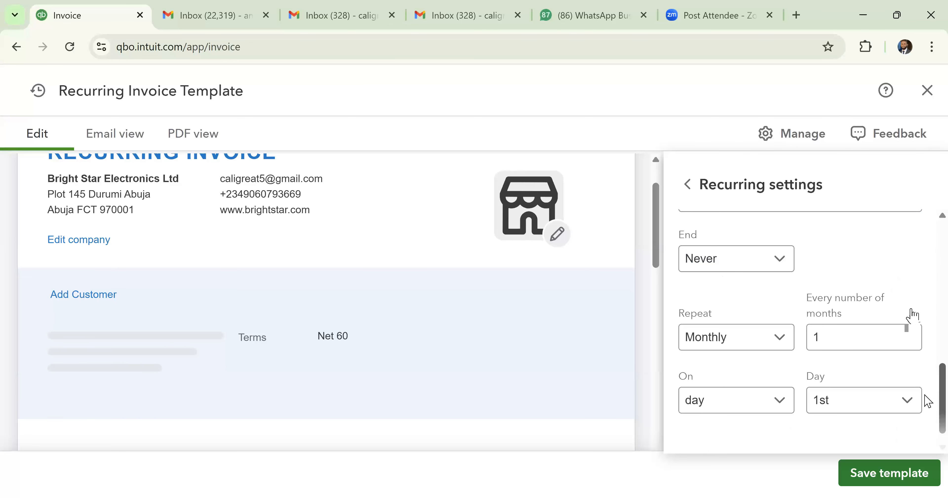
# Schedule the monthly recurring invoice to start on 15/04/2026 and end by 15/05/2026, and save the template.
pyautogui.click(912, 321)
pyautogui.click(843, 106)
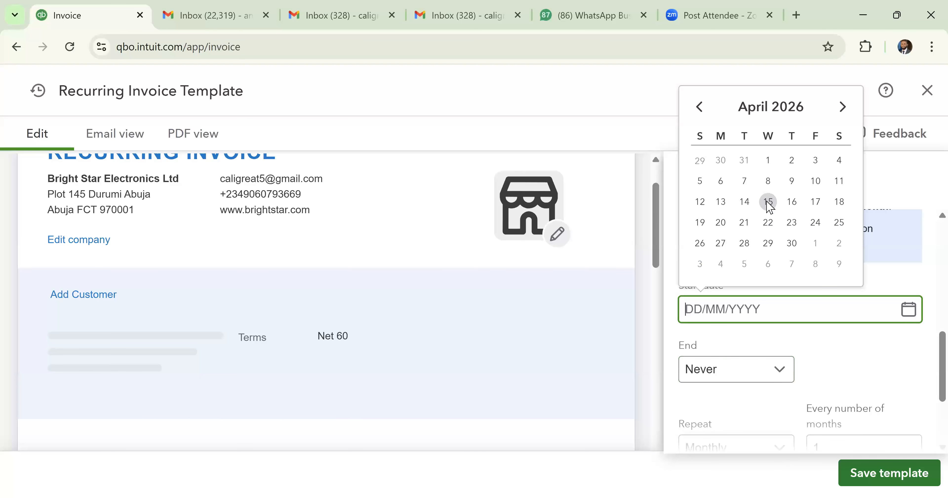
pyautogui.click(779, 370)
pyautogui.click(728, 433)
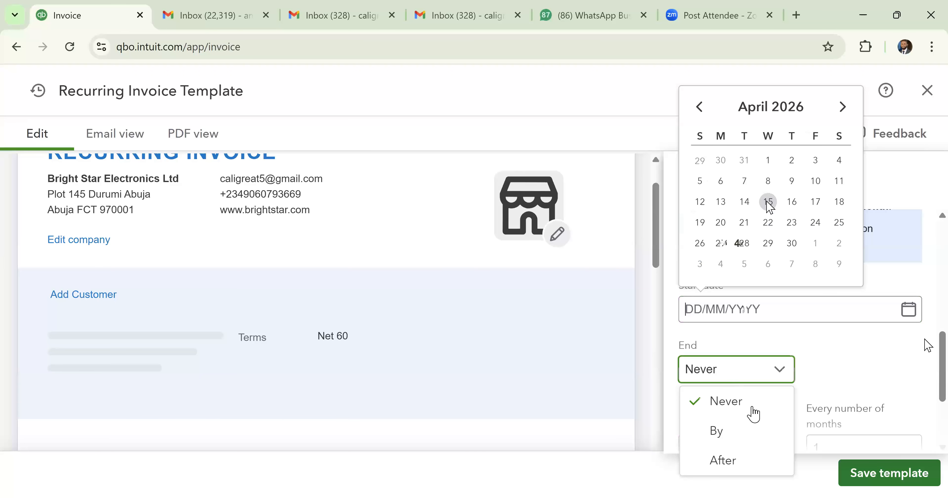
pyautogui.click(910, 363)
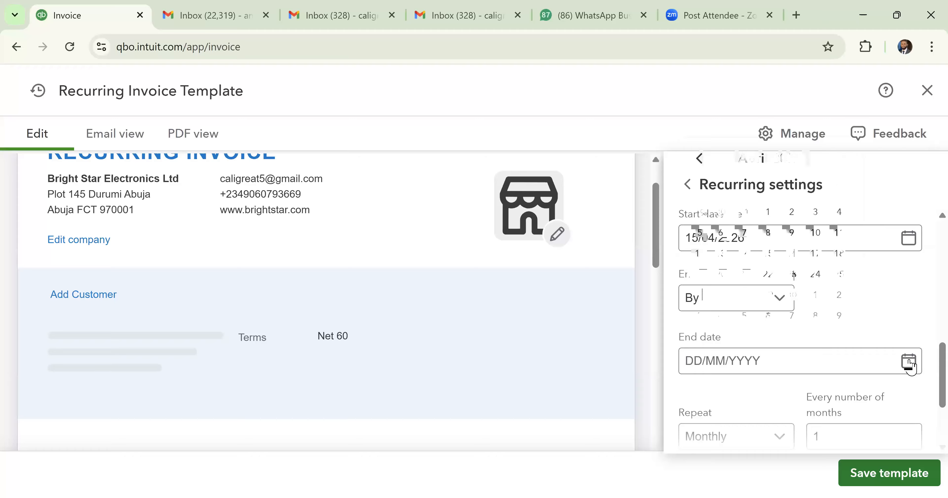
pyautogui.click(814, 254)
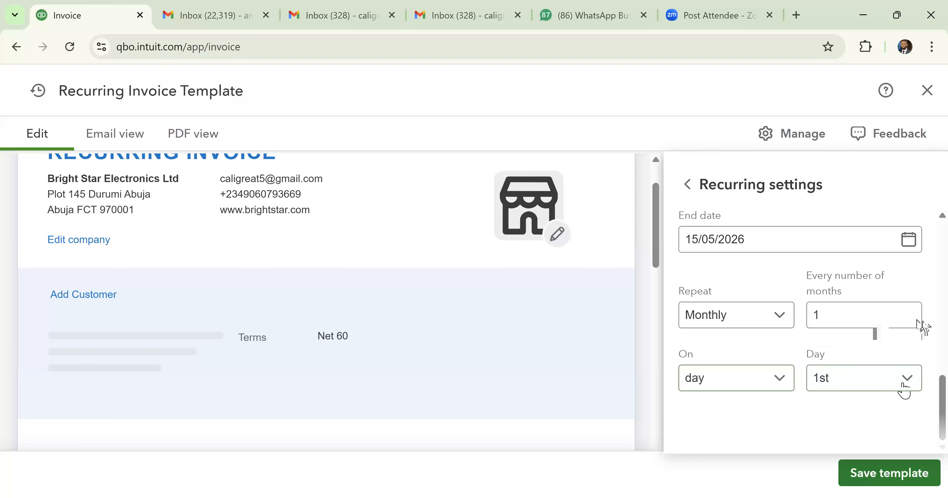
pyautogui.scroll(-3, 853, 271)
pyautogui.click(848, 196)
pyautogui.click(843, 476)
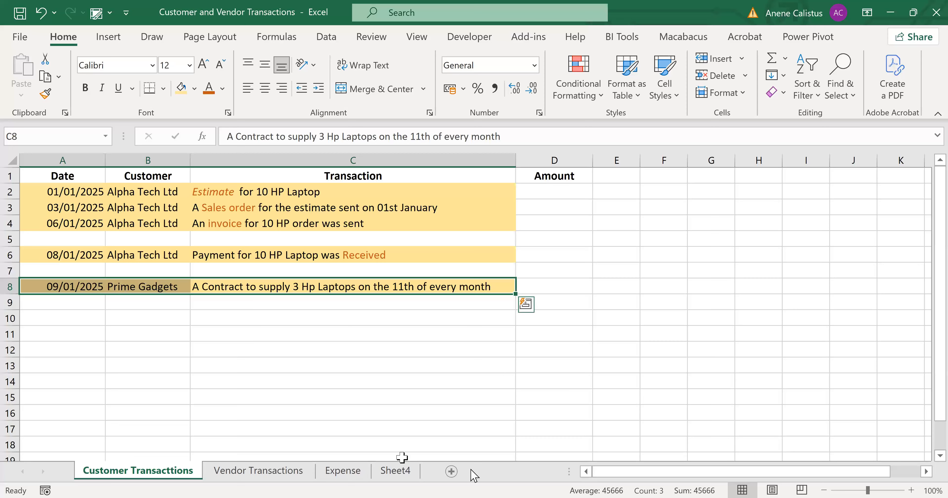
# In the Excel Vendor Transactions sheet, change the purchase order row to 06/01/2025, ABC Ltd and 5 Hp Laptop, checking the suppliers offered in QuickBooks.
pyautogui.click(473, 497)
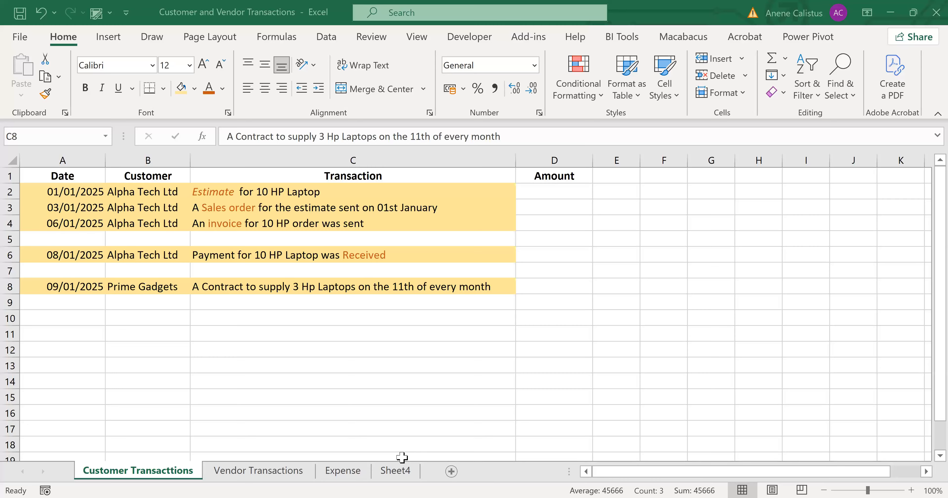
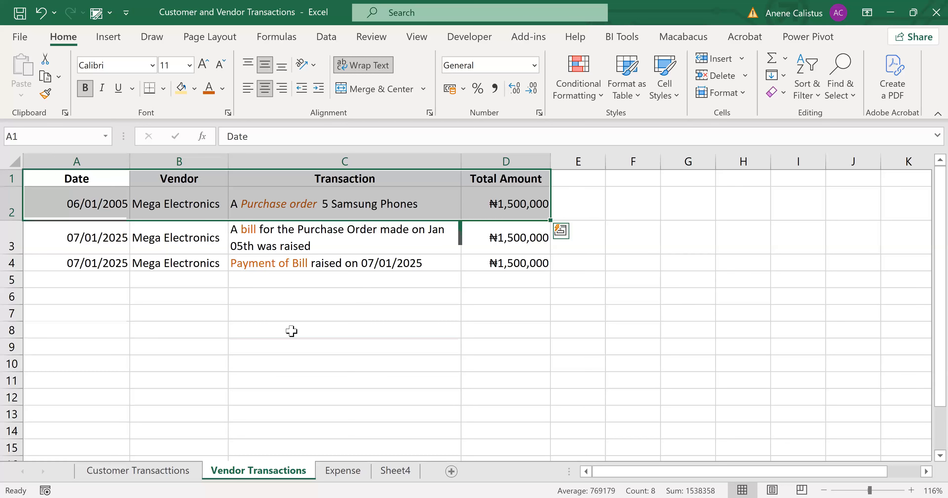
pyautogui.press('Return')
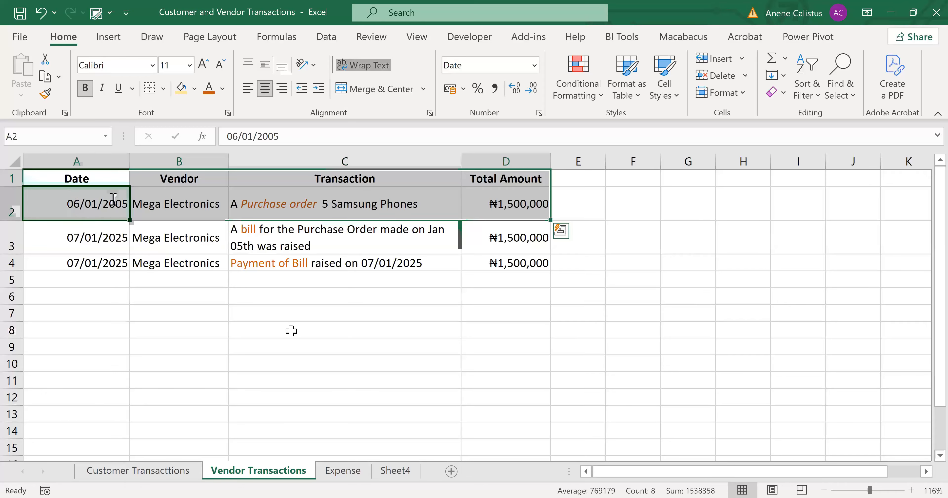
pyautogui.doubleClick(424, 193)
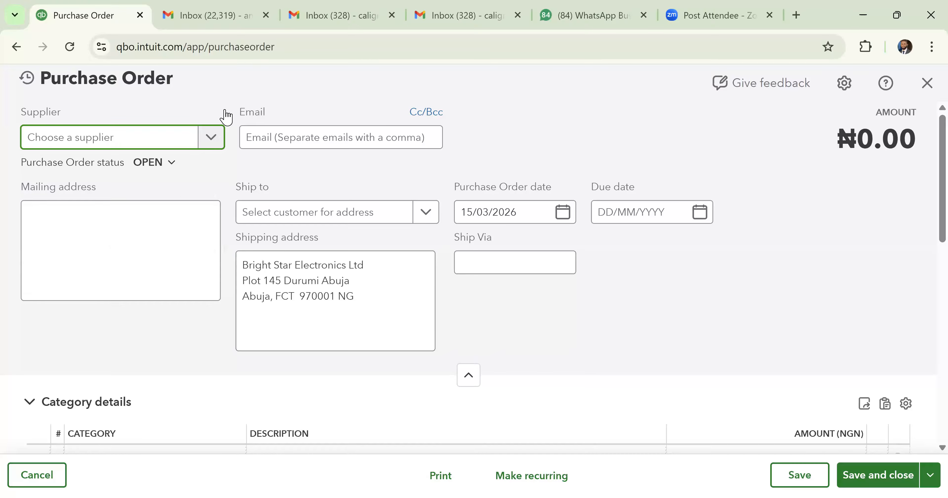
pyautogui.click(211, 137)
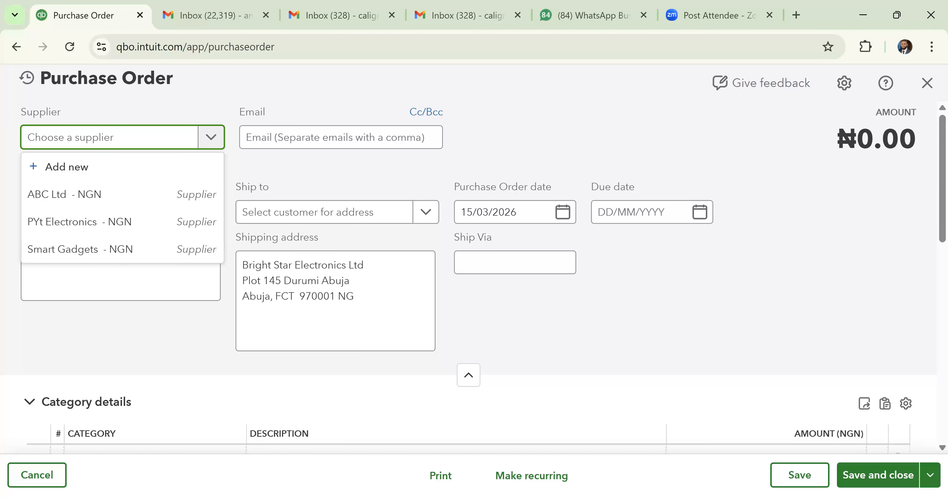
pyautogui.hotkey('alt', 'Tab')
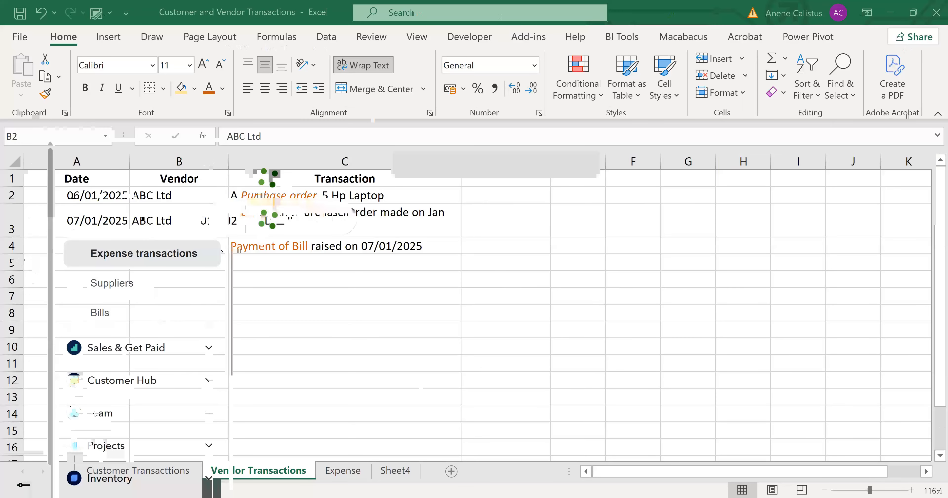
# In QuickBooks, open the recent ABC Ltd purchase order dated 06/01/2025 and delete it.
pyautogui.click(24, 415)
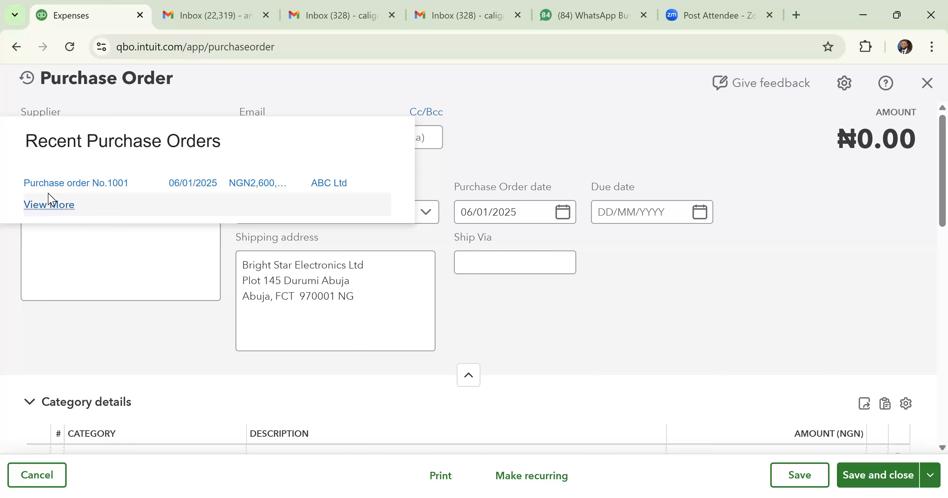
pyautogui.click(52, 184)
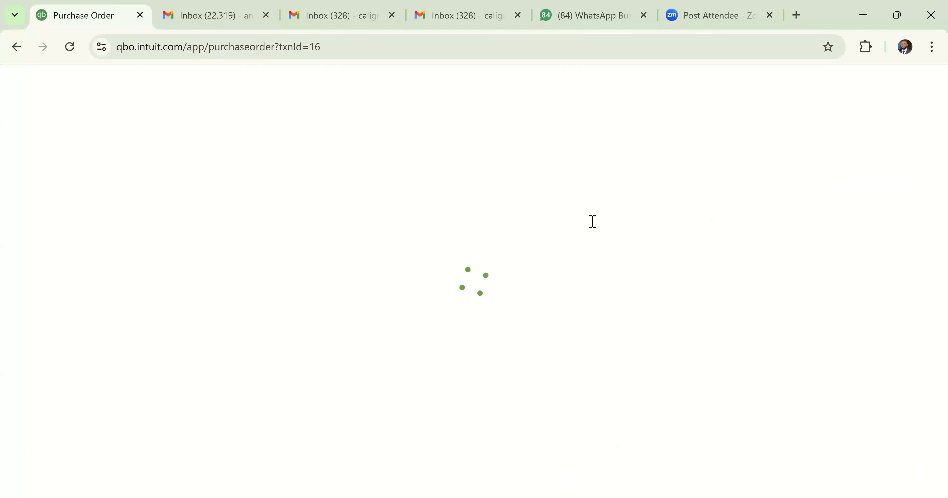
pyautogui.click(564, 478)
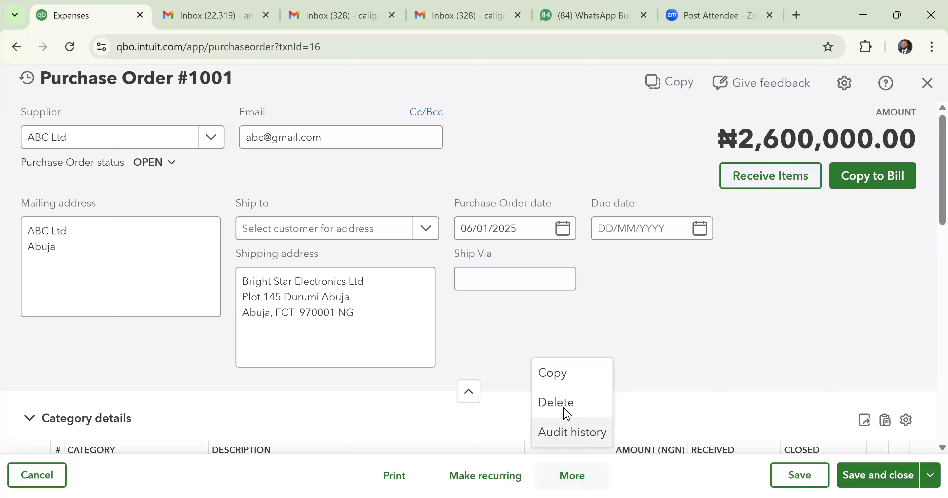
pyautogui.click(556, 403)
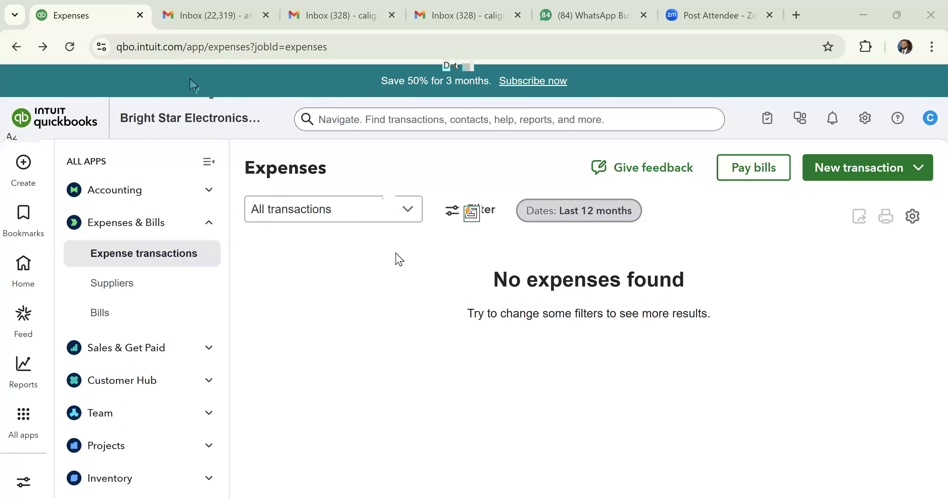
# Check the purchase order row in the Excel sheet, and enter the QuickBooks purchase order for 5 HP Laptop at a rate of 520,000.
pyautogui.hotkey('alt', 'Tab')
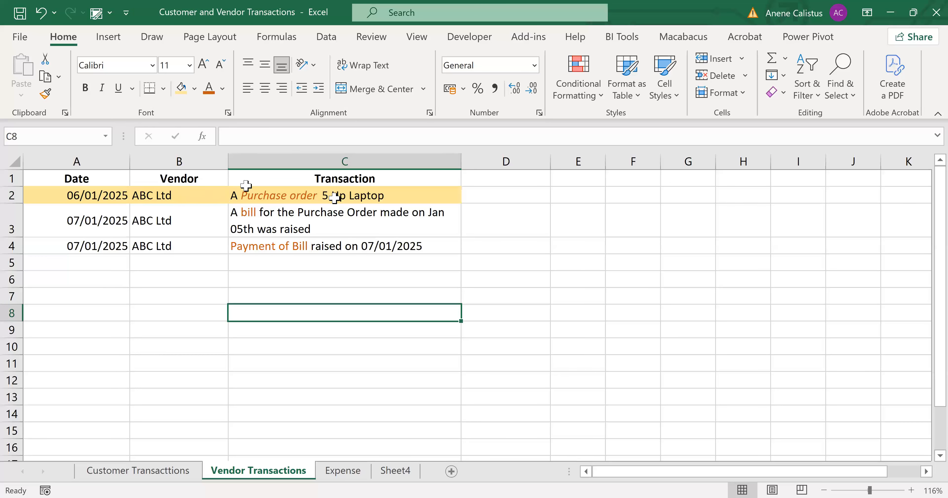
pyautogui.click(199, 195)
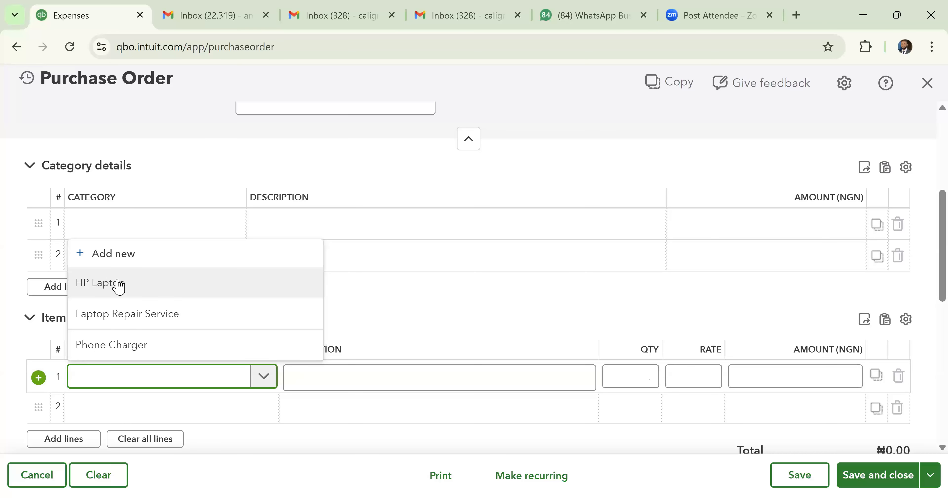
pyautogui.moveTo(647, 375)
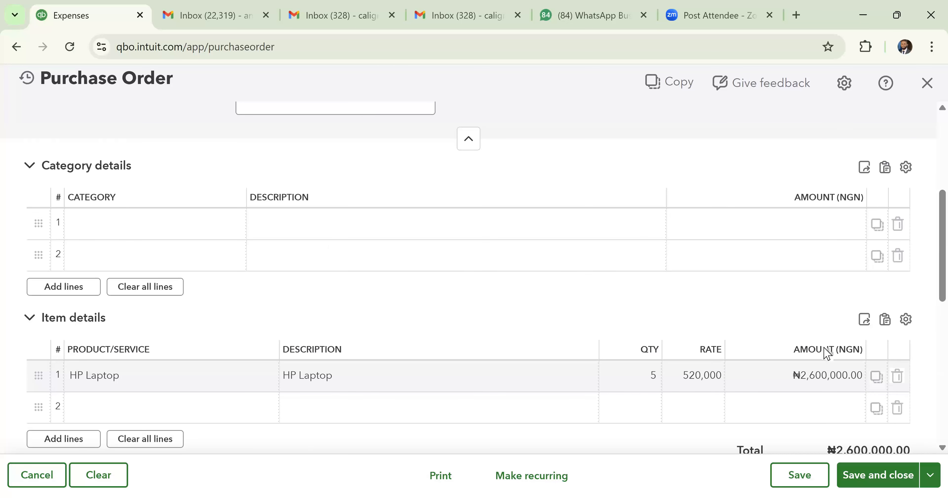
pyautogui.scroll(-3, 890, 457)
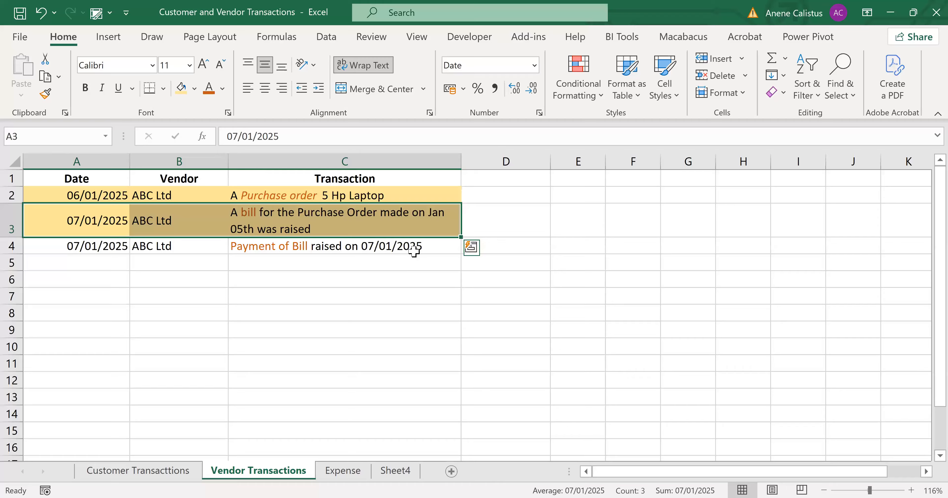
# Switch back to QuickBooks, create a new bill and choose ABC Ltd as its supplier.
pyautogui.hotkey('alt', 'Tab')
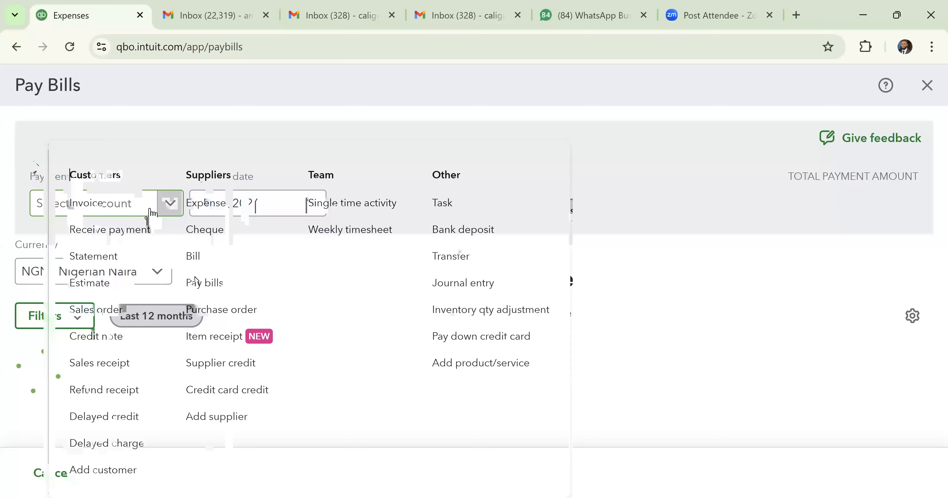
pyautogui.click(193, 255)
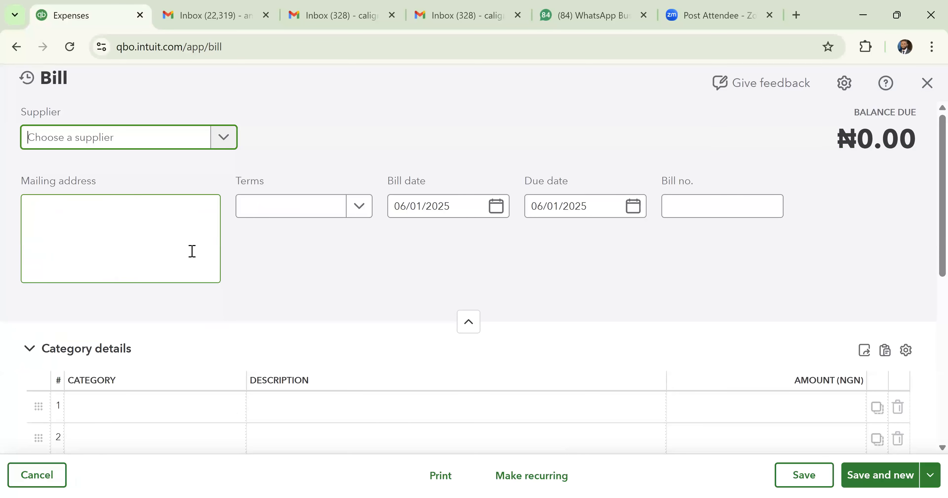
pyautogui.click(223, 138)
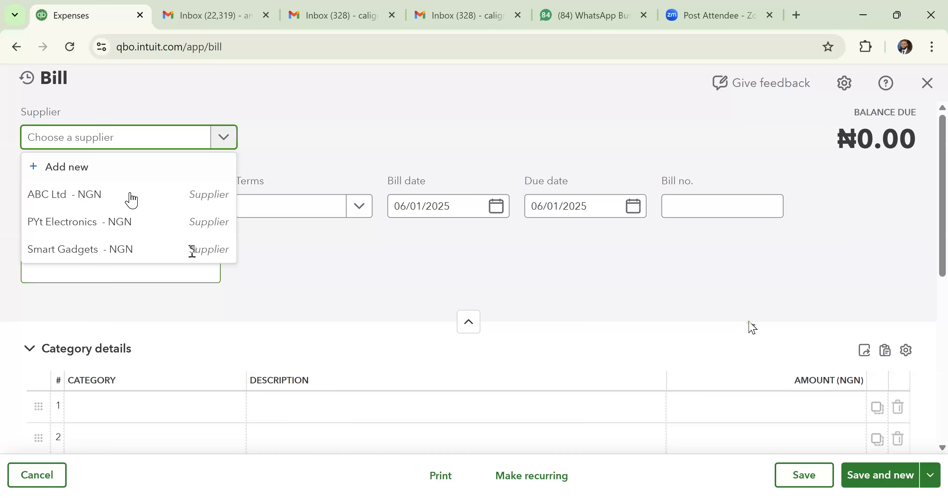
pyautogui.click(131, 200)
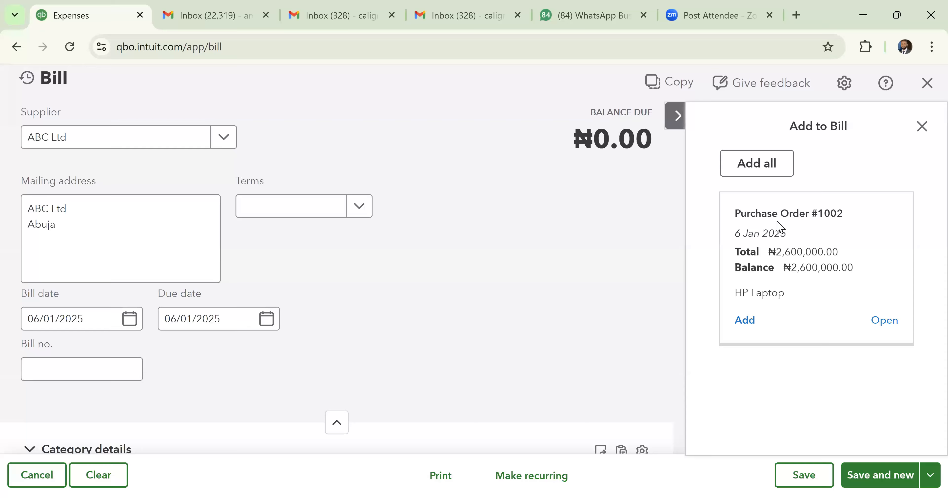
pyautogui.click(226, 140)
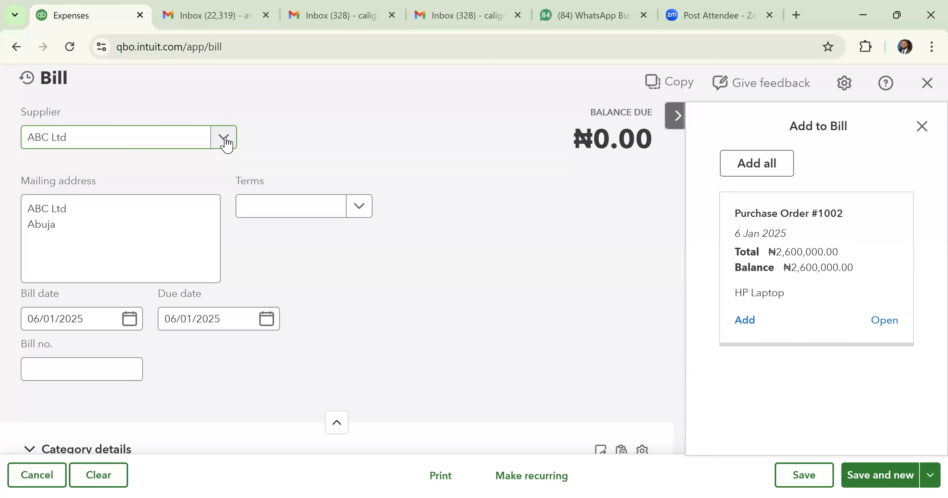
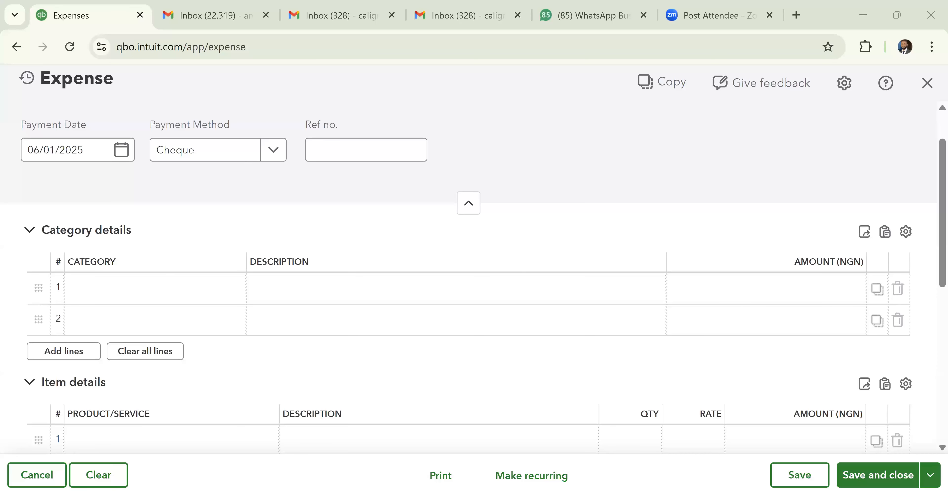
# Fill in the expense header with payee Real Estate Management Ltd, payment account Ecobank, payment date 06/01/2025 and payment method Cheque.
pyautogui.click(648, 472)
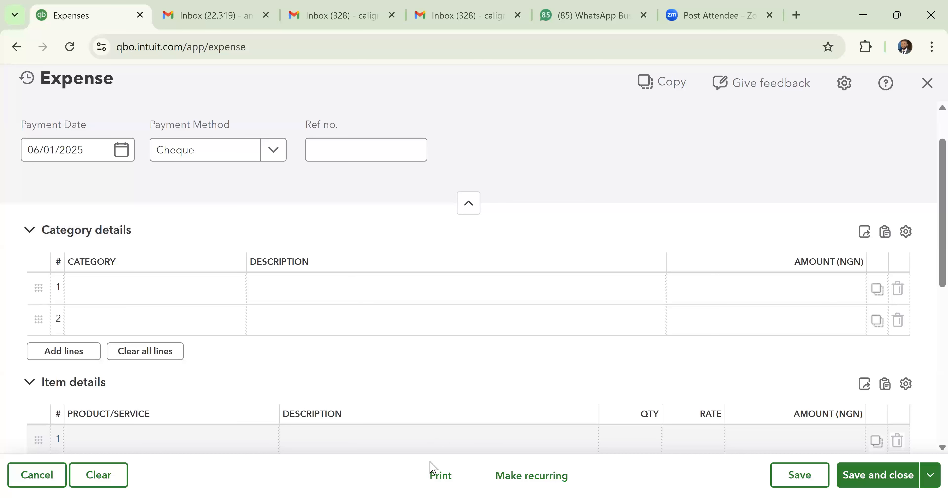
pyautogui.click(412, 458)
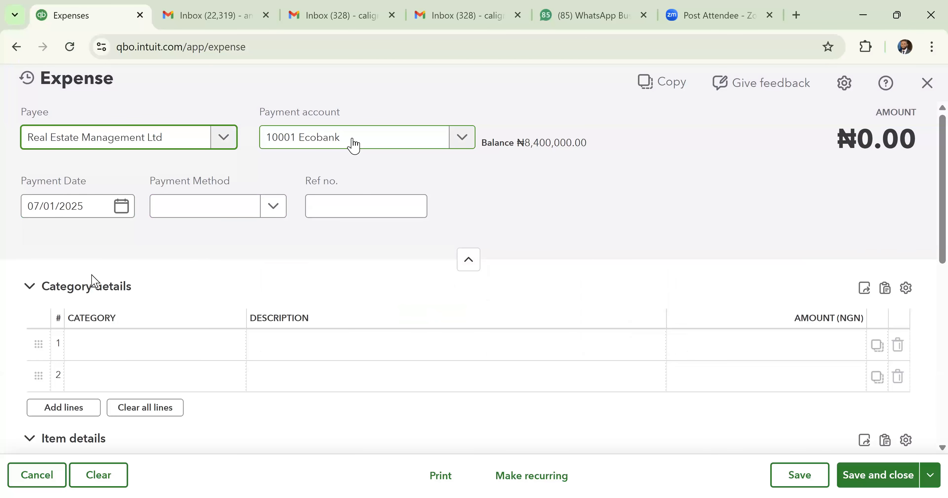
pyautogui.click(88, 208)
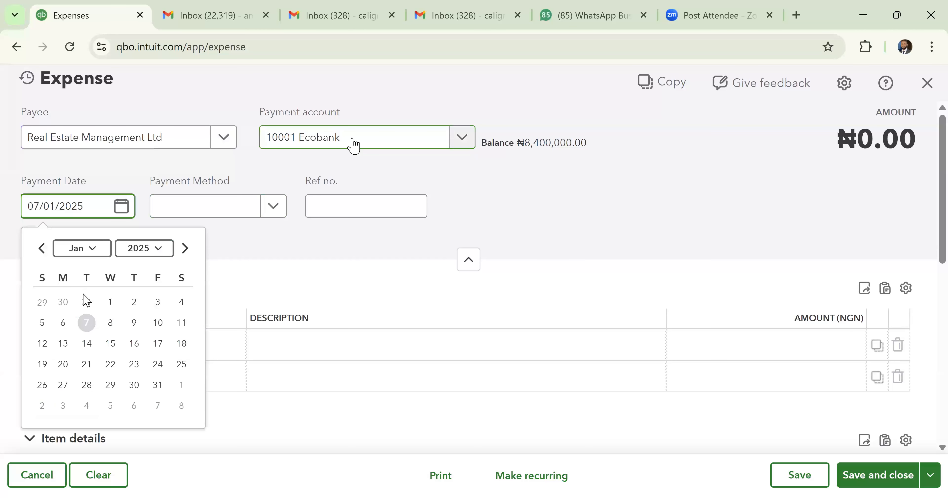
pyautogui.click(63, 323)
pyautogui.click(275, 206)
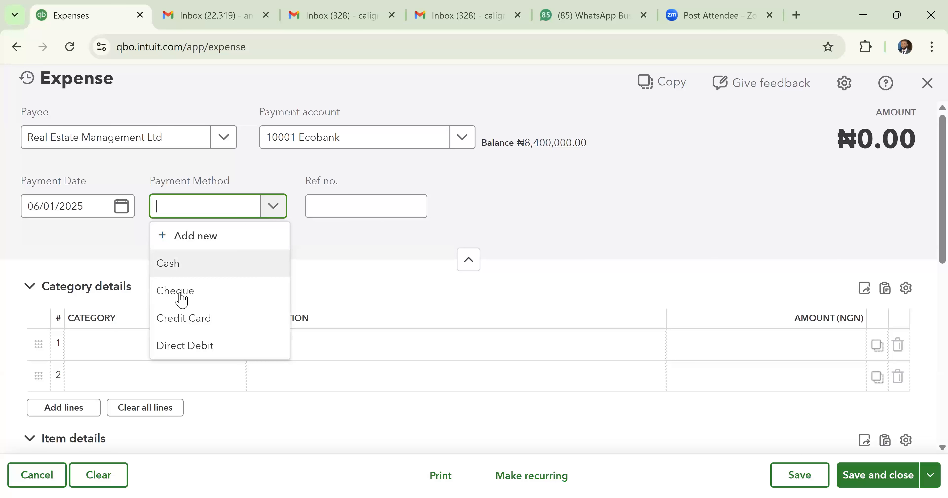
pyautogui.press('Tab')
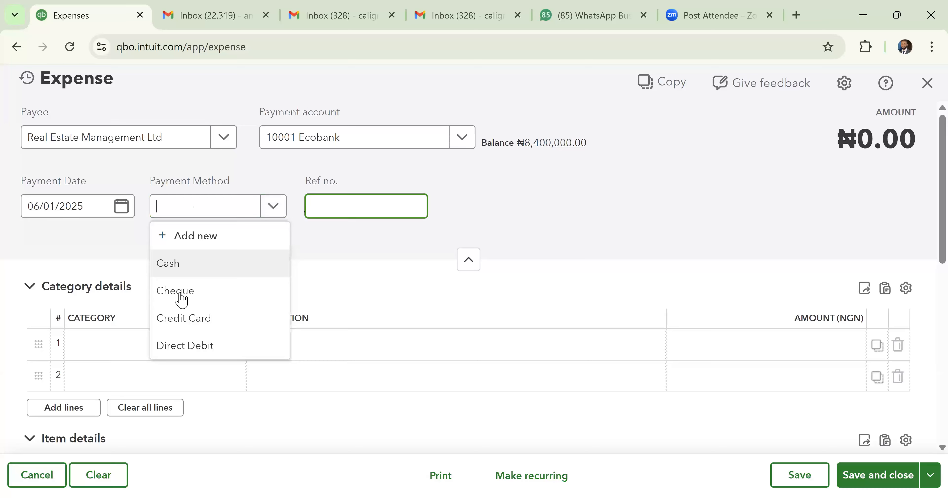
pyautogui.click(181, 293)
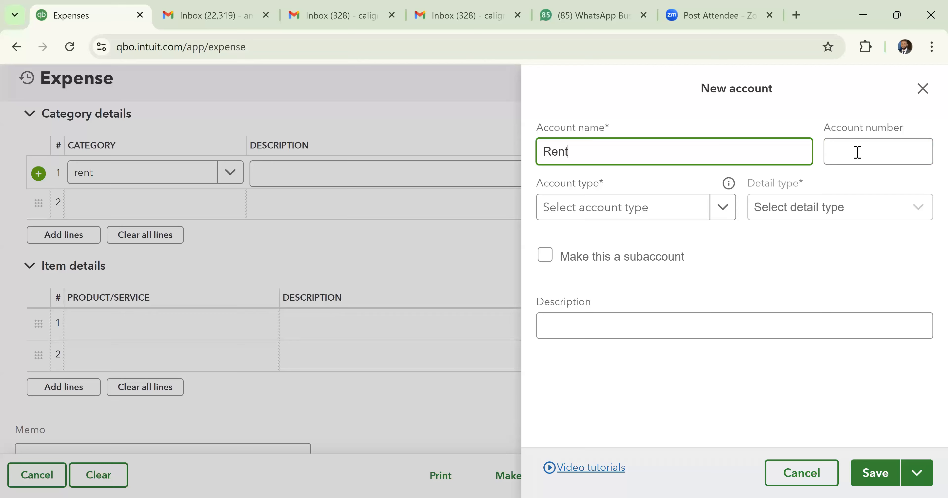
# Set up the new rent account for the expense category with ledger number 50001, account type Expenses and a detail type.
pyautogui.click(857, 152)
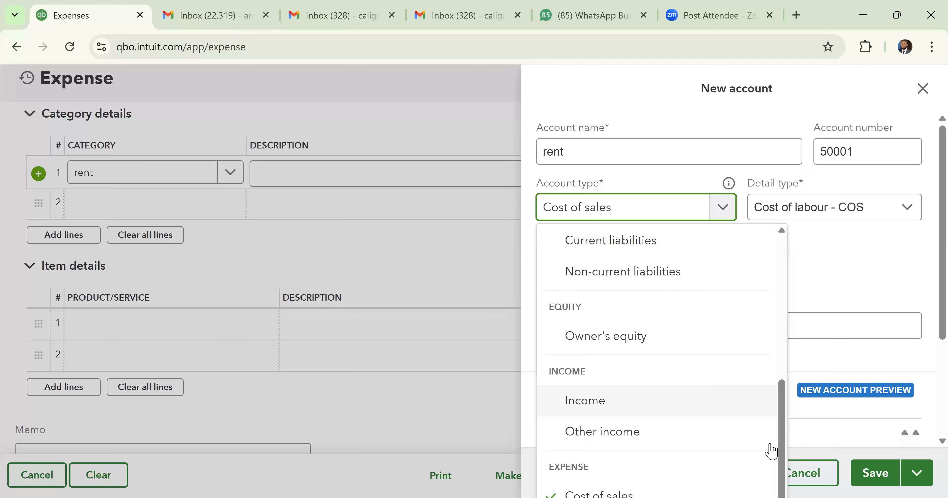
pyautogui.moveTo(782, 474); pyautogui.dragTo(781, 475)
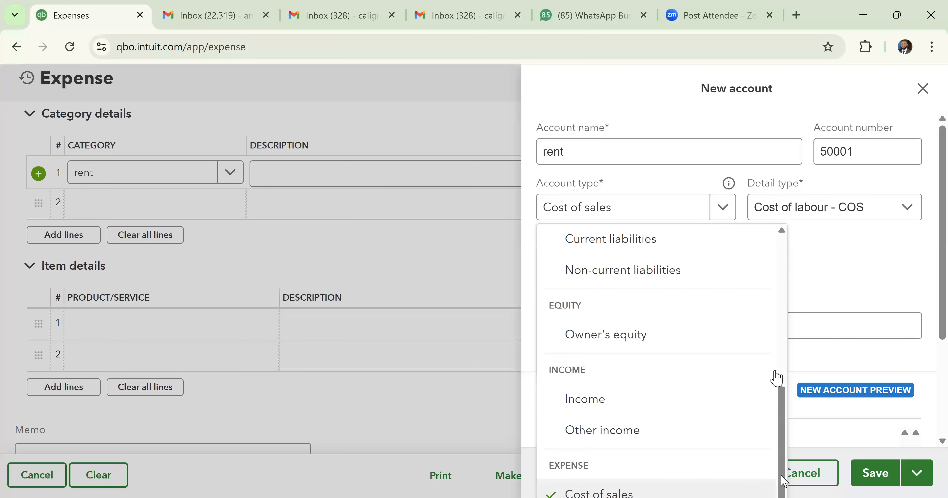
pyautogui.moveTo(781, 480); pyautogui.dragTo(783, 453)
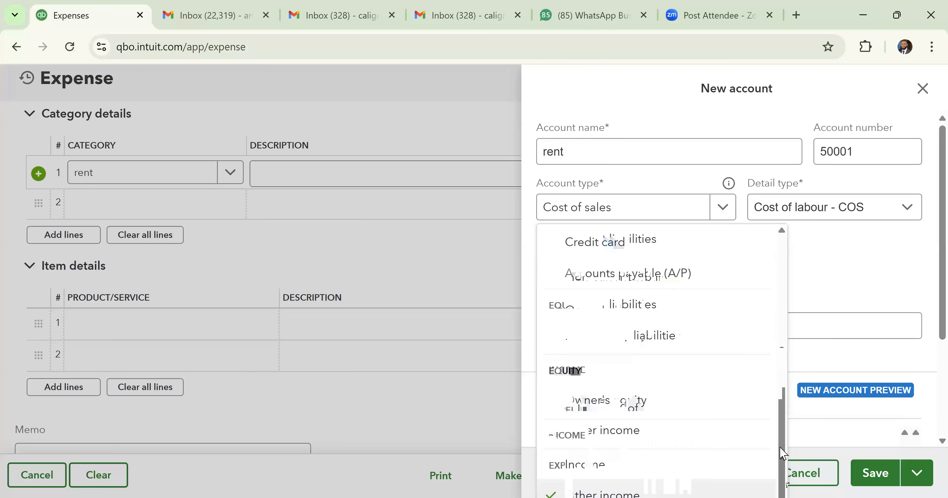
pyautogui.scroll(-3, 927, 223)
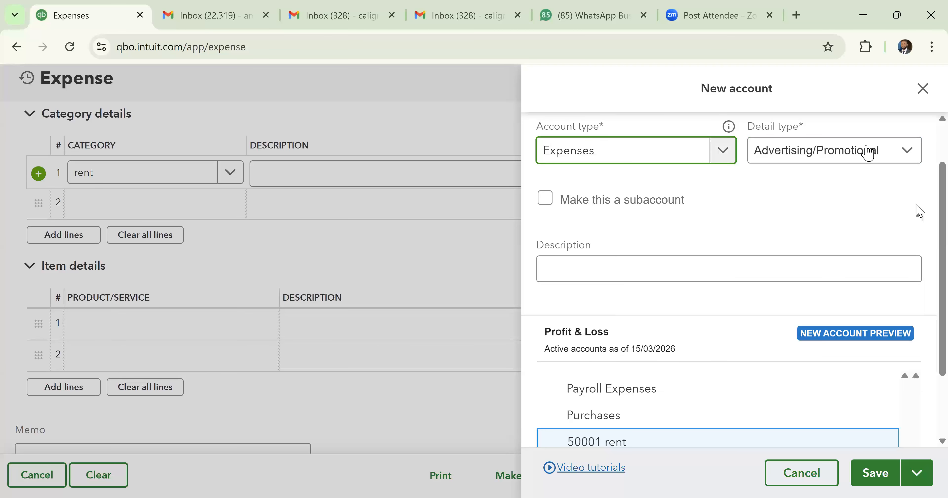
pyautogui.click(869, 151)
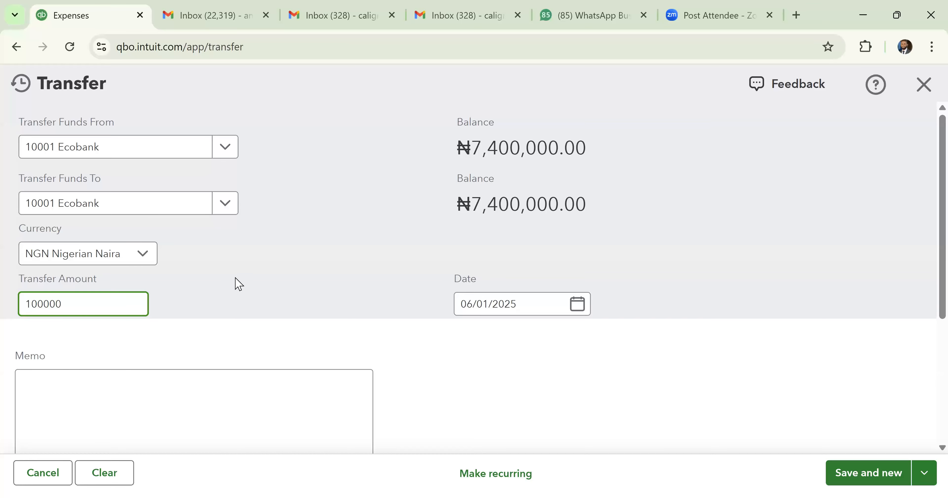
# Record a transfer of ₦100,000 from Ecobank to Petty Cash dated 09/01/2025, then save and close it.
pyautogui.press('Tab')
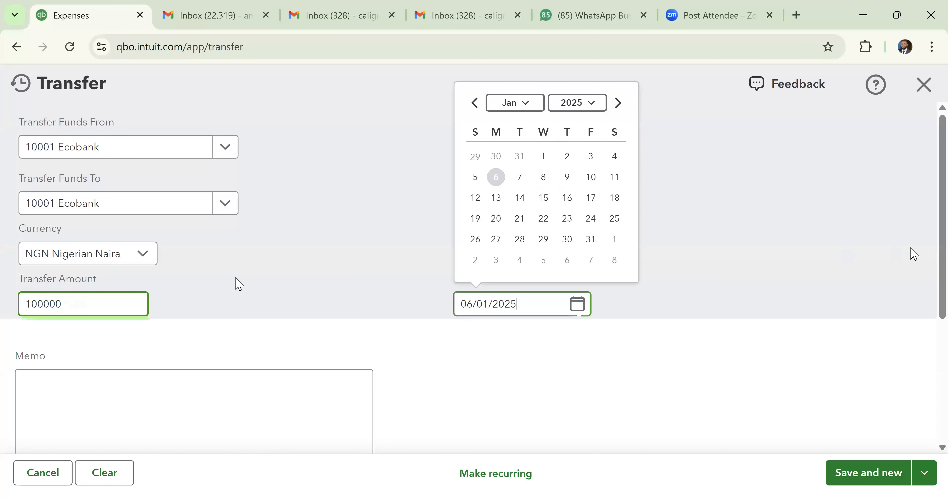
pyautogui.click(567, 177)
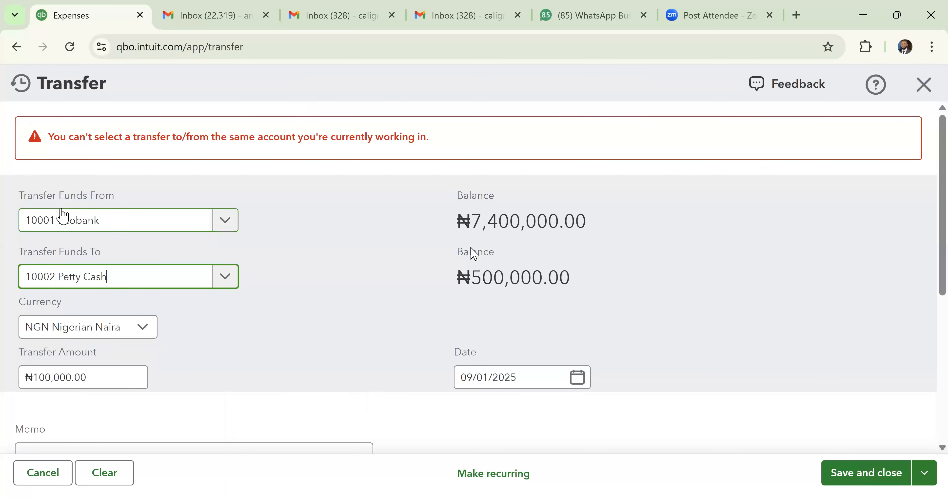
pyautogui.click(861, 475)
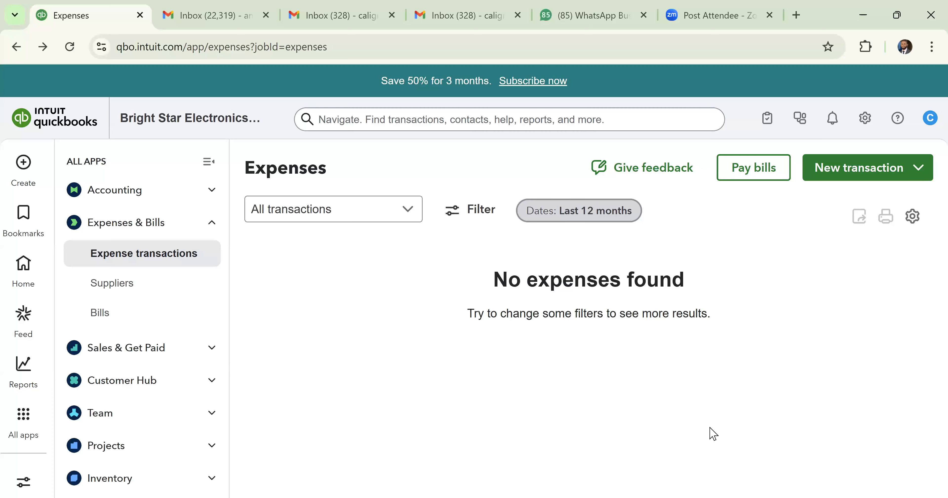
# Open the chart of accounts and start a new Fixed assets account named Motor Vehicle.
pyautogui.click(18, 171)
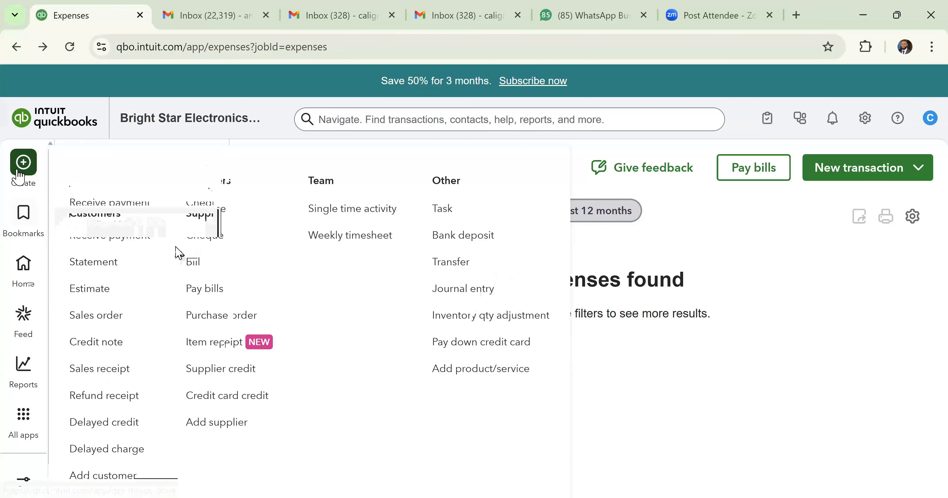
pyautogui.click(147, 190)
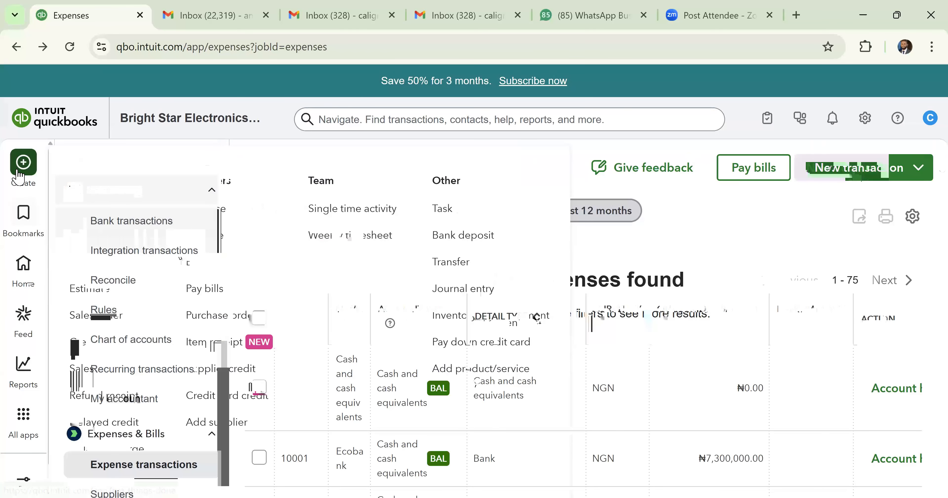
pyautogui.write('M')
pyautogui.press('BackSpace')
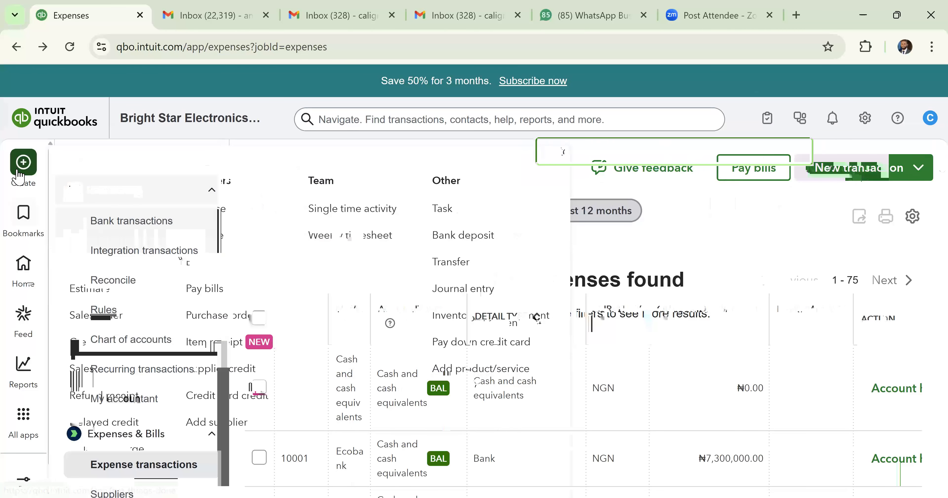
pyautogui.write('Veh')
pyautogui.press('BackSpace')
pyautogui.press('BackSpace')
pyautogui.press('BackSpace')
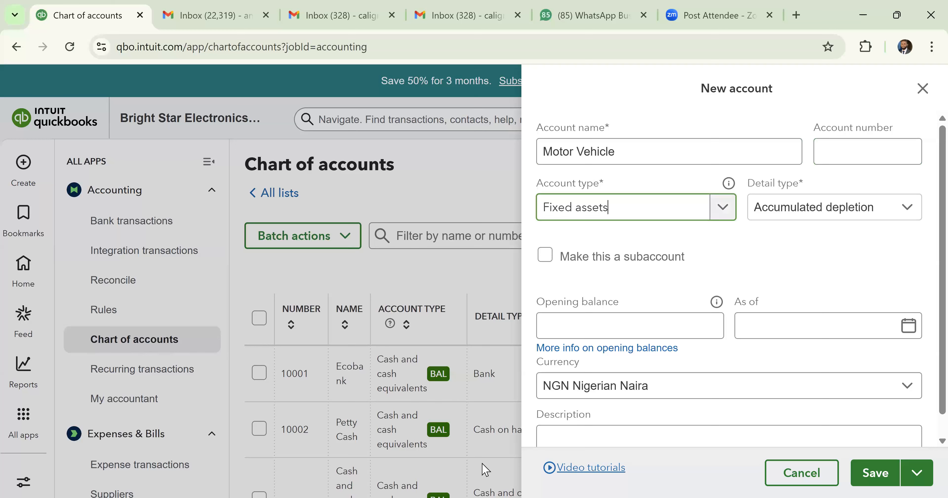
# Set the Motor Vehicle account's detail type to Vehicles and its original cost to 5,000,000 as of 01/01/2025.
pyautogui.click(869, 213)
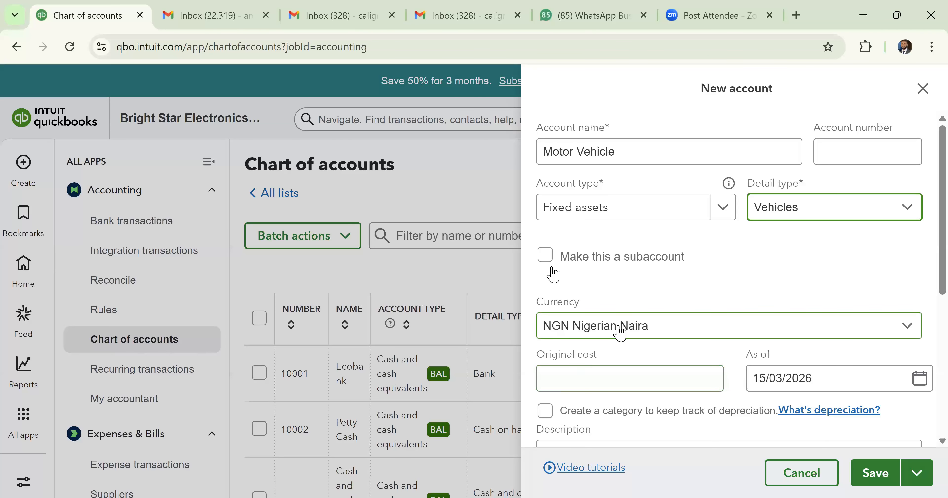
pyautogui.click(570, 378)
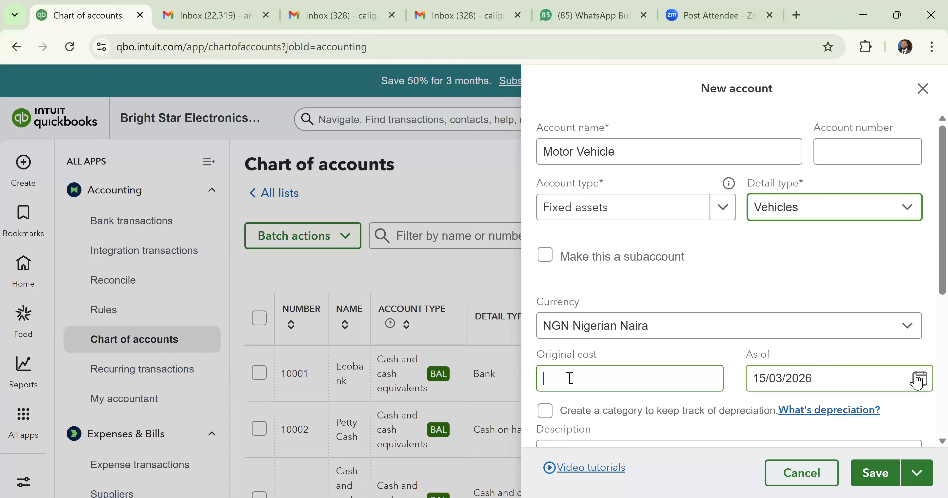
pyautogui.write('5000000')
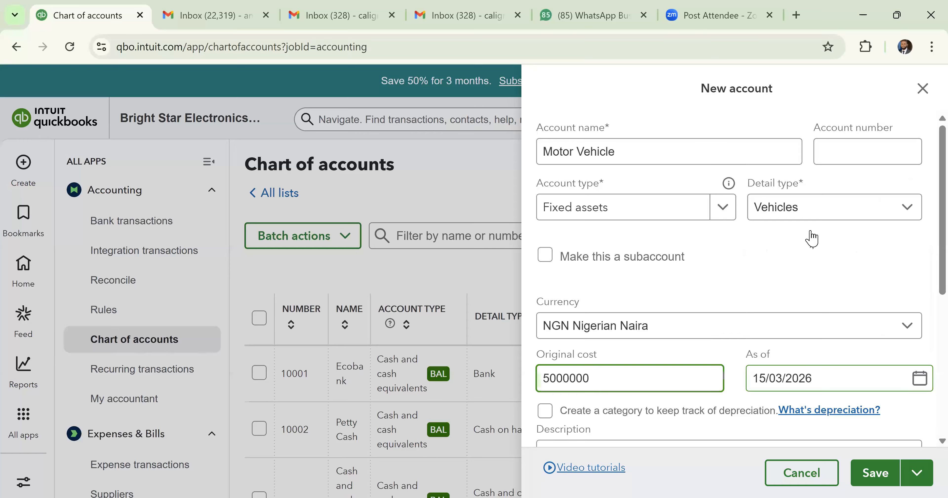
pyautogui.press('Tab')
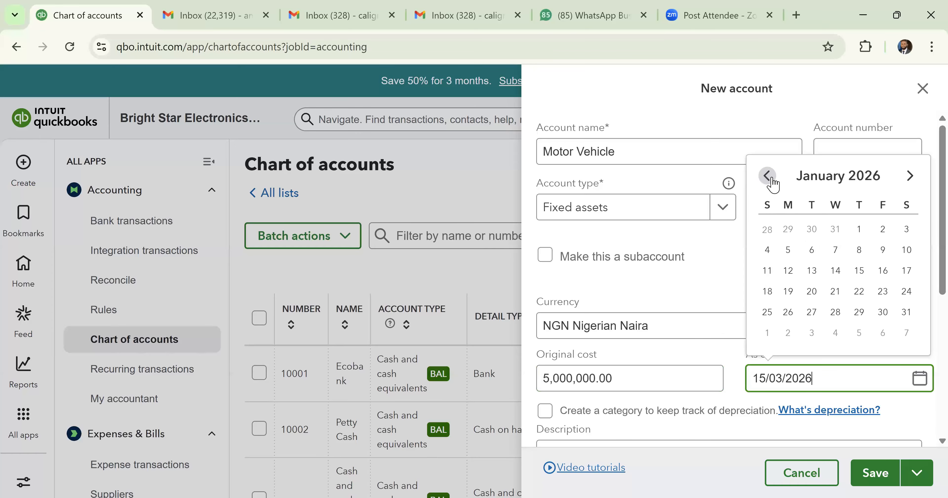
pyautogui.click(772, 181)
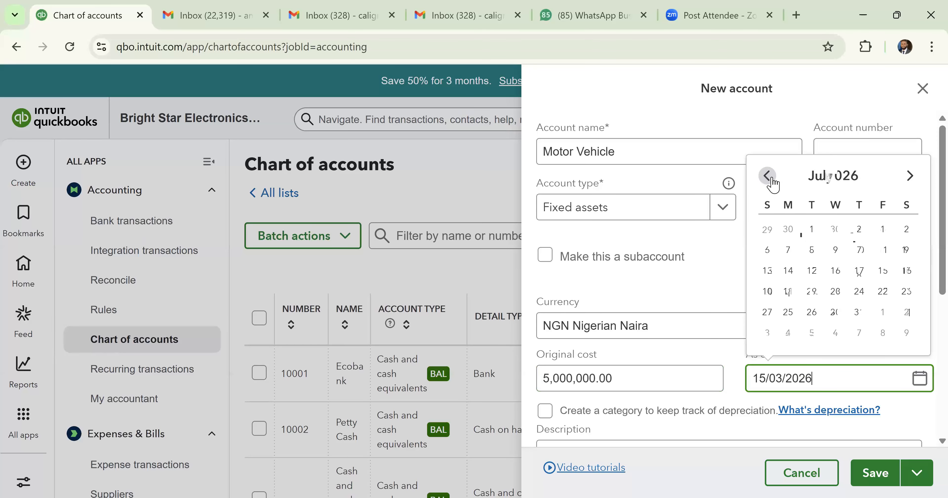
pyautogui.click(836, 229)
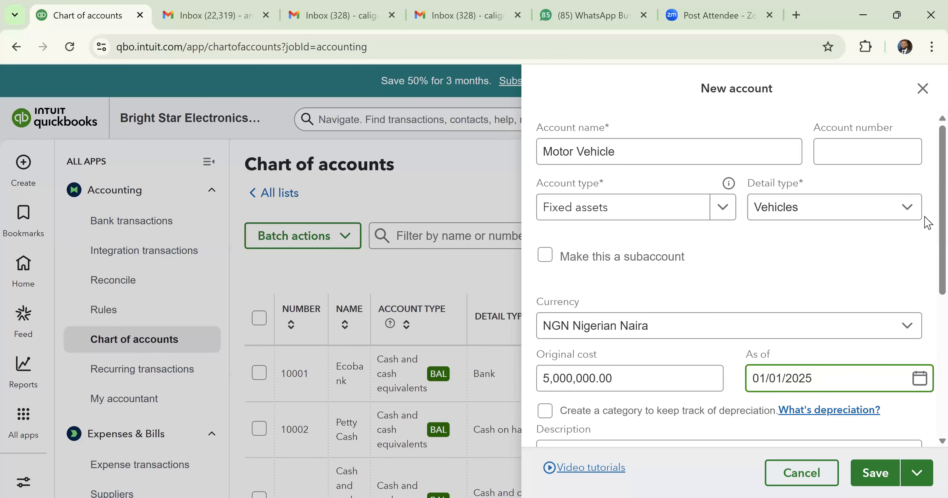
pyautogui.scroll(-1, 928, 221)
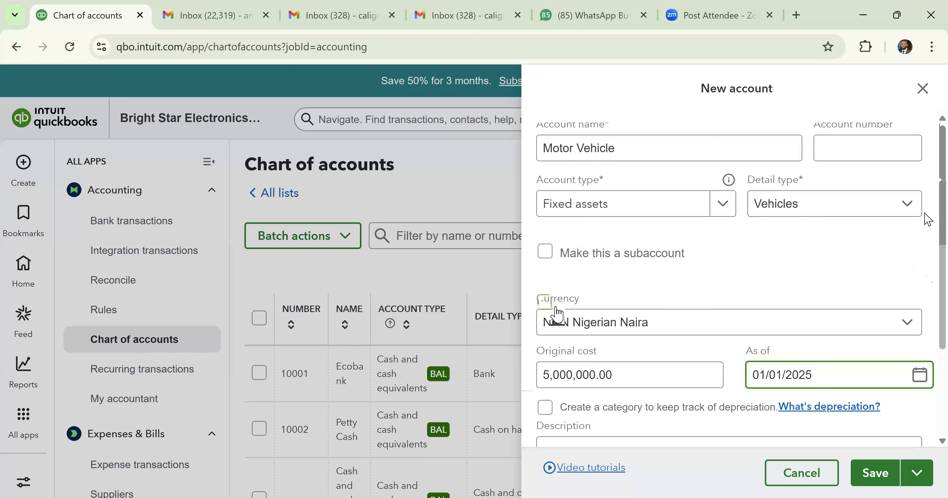
# Enable depreciation tracking for the Motor Vehicle account with 500,000 depreciation as of 01/01/2025, and save the account.
pyautogui.scroll(-3, 761, 313)
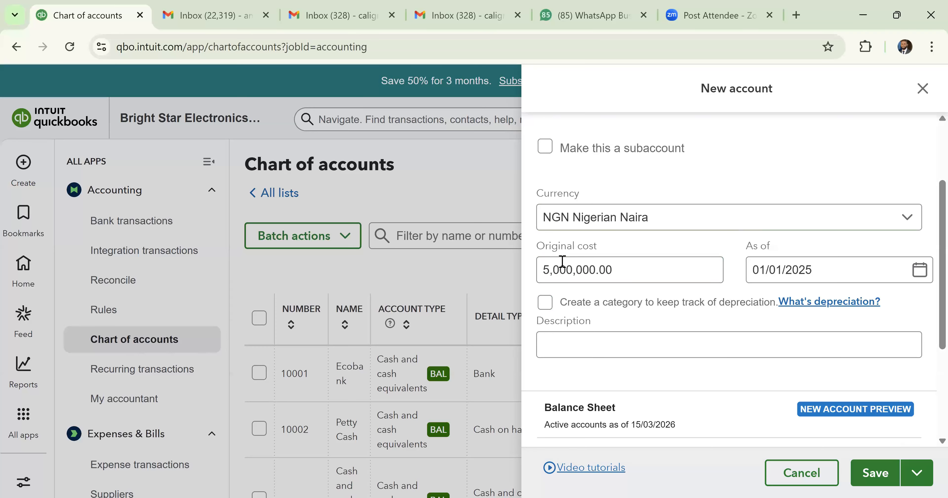
pyautogui.click(545, 302)
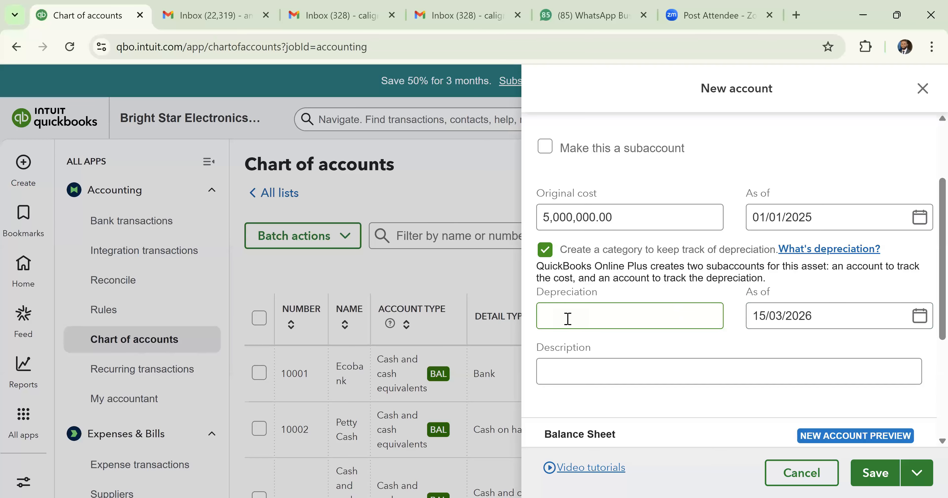
pyautogui.click(834, 315)
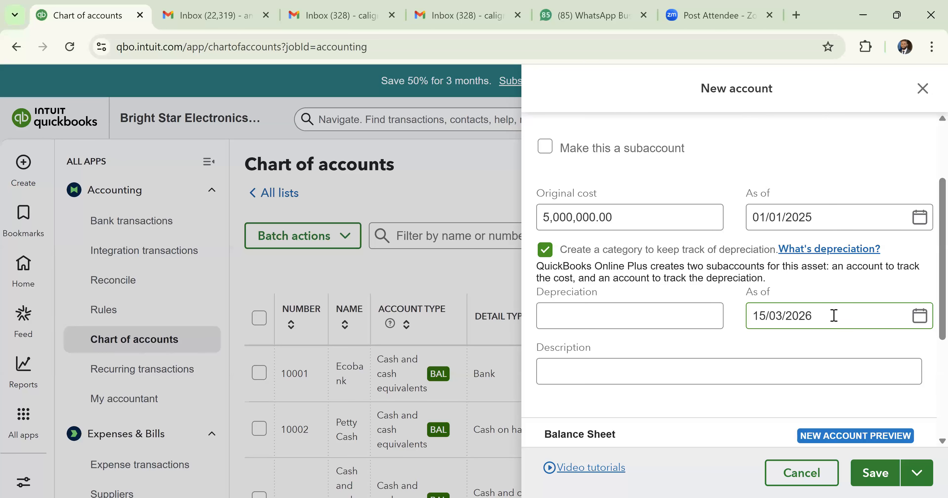
pyautogui.click(834, 316)
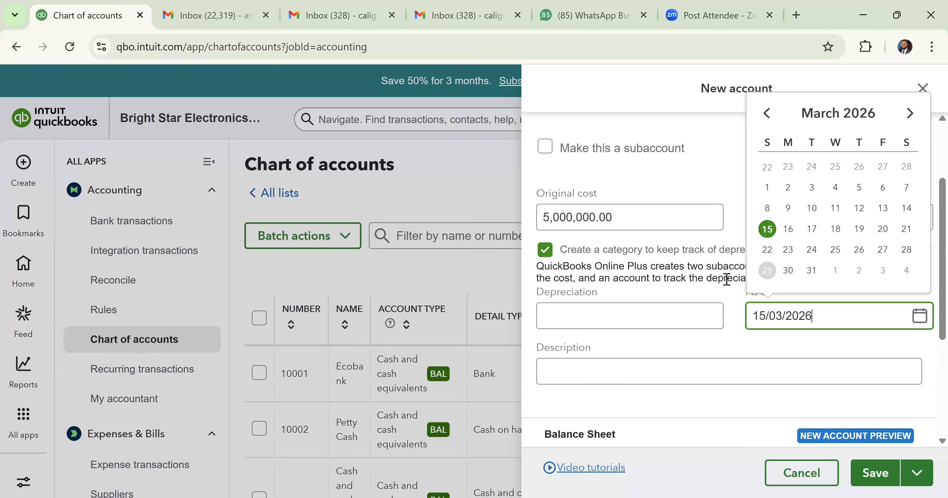
pyautogui.click(920, 321)
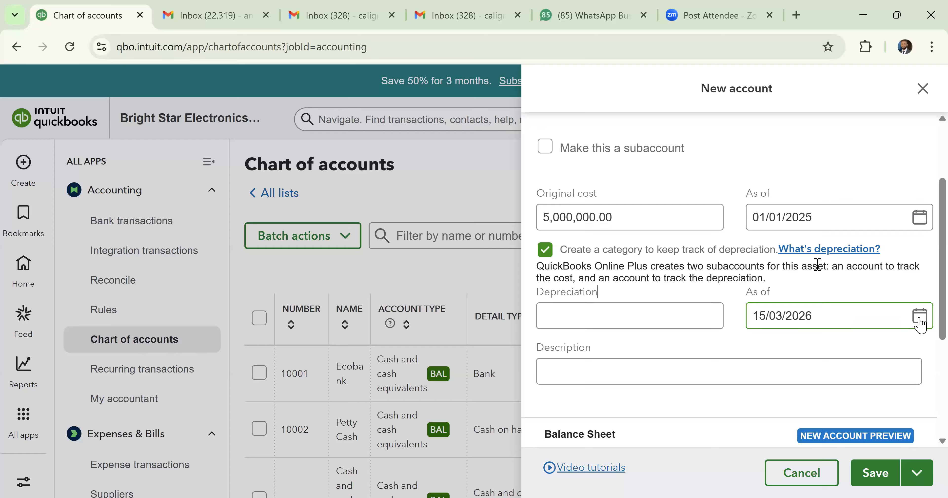
pyautogui.click(920, 322)
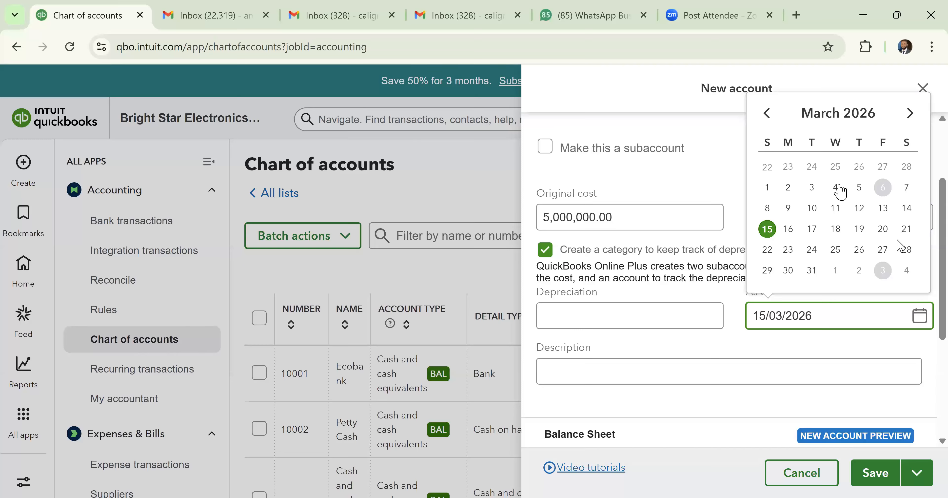
pyautogui.click(814, 190)
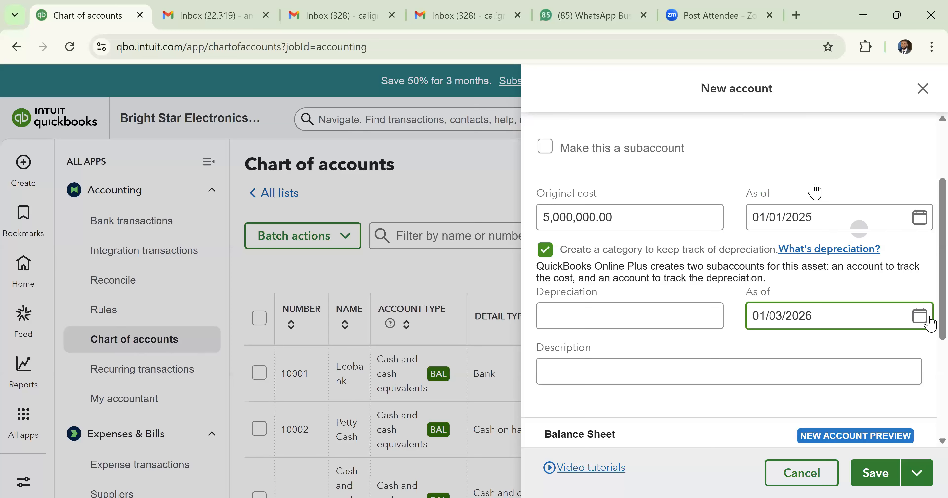
pyautogui.click(928, 317)
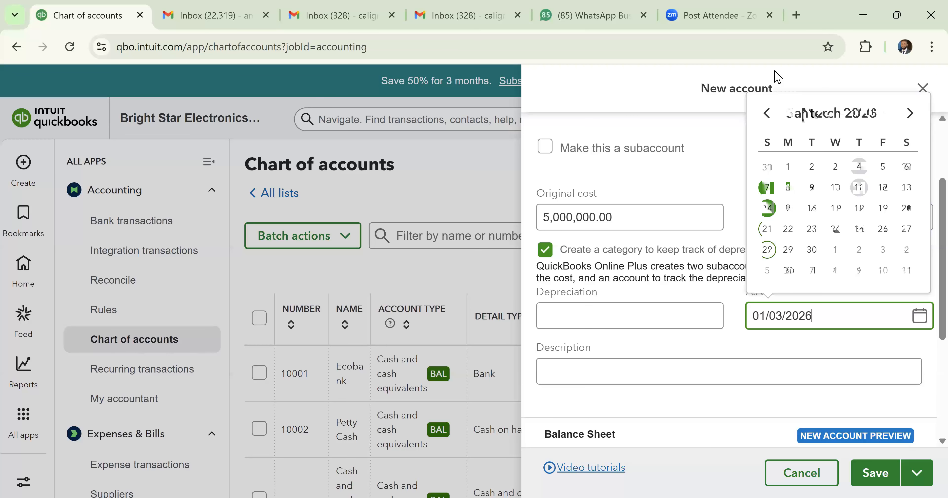
pyautogui.click(767, 113)
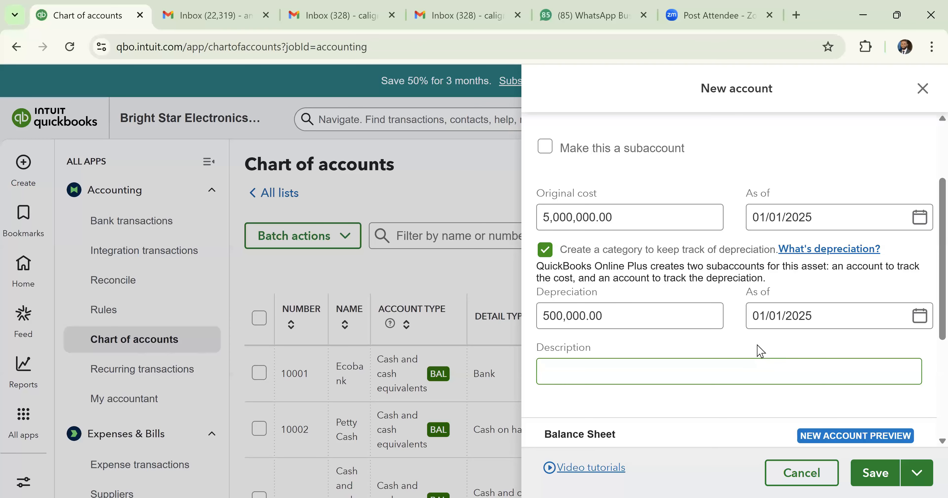
pyautogui.click(869, 478)
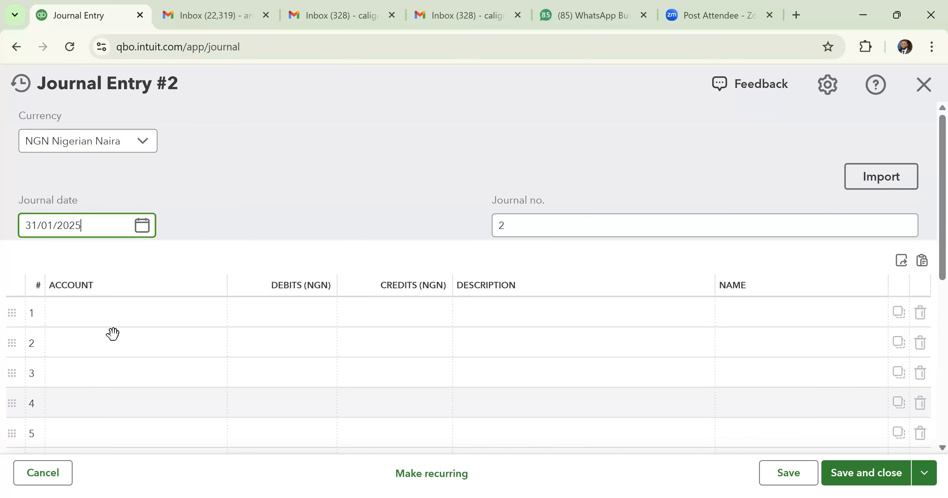
# In the journal entry dated 31/01/2025, debit the Depreciation expense account ₦20,000 and credit Accumulated depreciation on property, plant and equipment ₦20,000.
pyautogui.click(113, 333)
pyautogui.write('D')
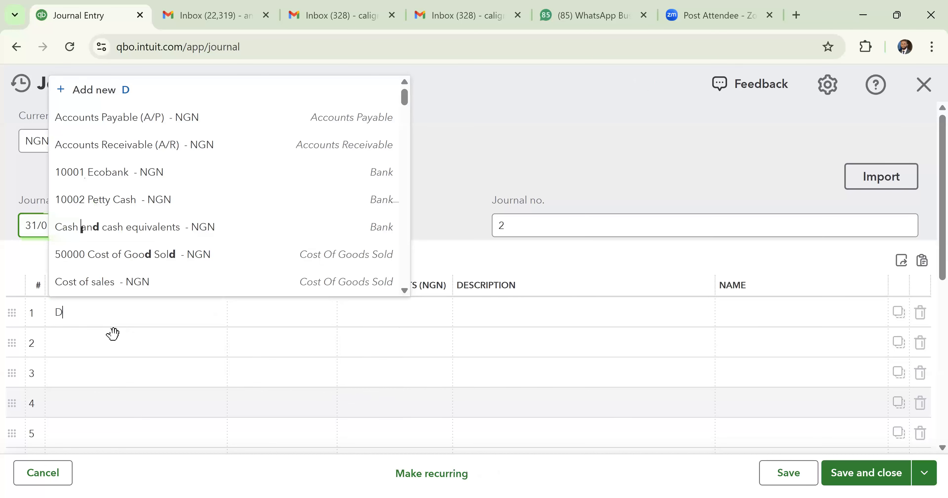
pyautogui.write('epr')
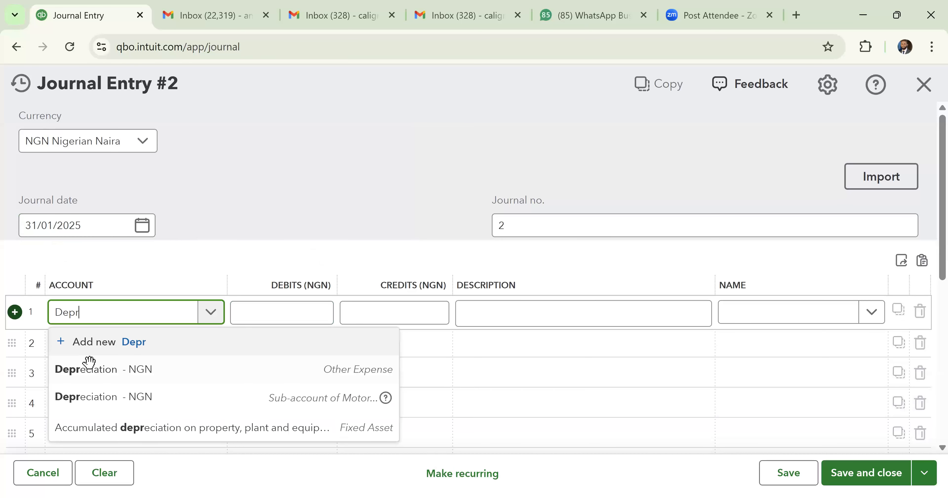
pyautogui.write('20')
pyautogui.click(89, 362)
pyautogui.click(208, 350)
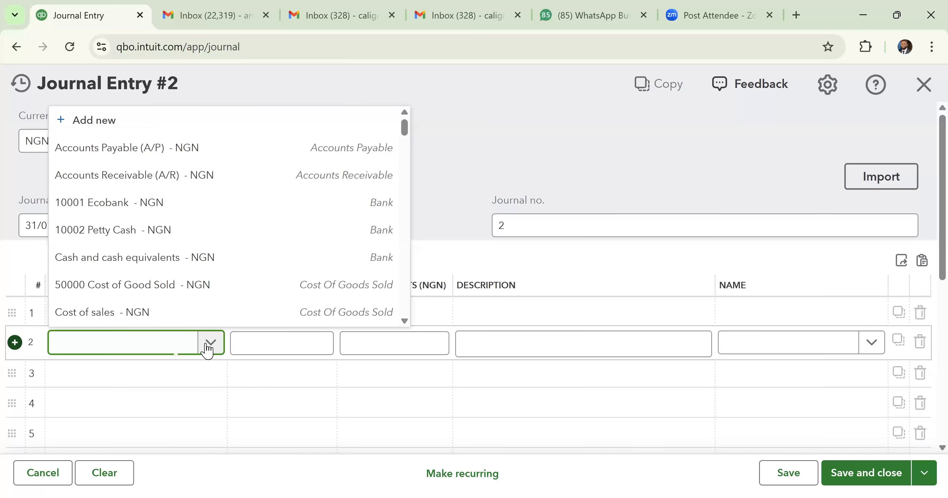
pyautogui.click(175, 350)
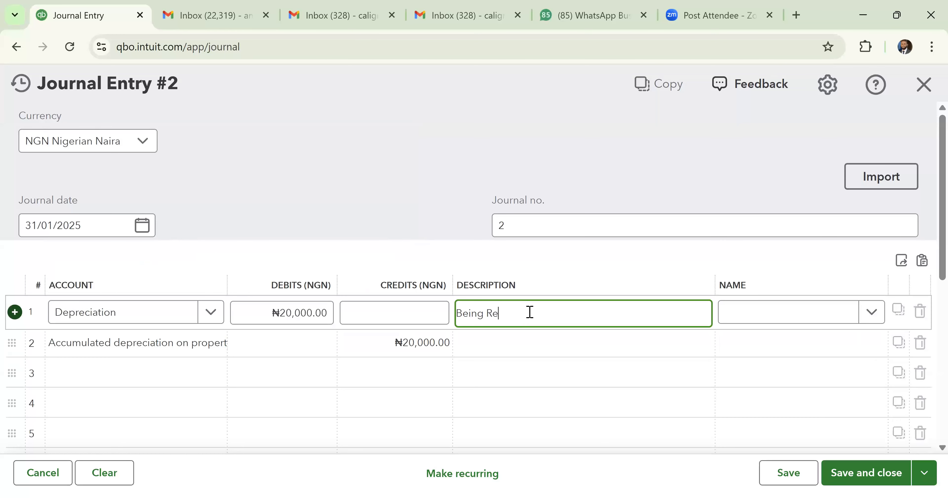
# Describe the journal's first line as "Being Record of monthly depreciation expense", then save and close the entry.
pyautogui.write('cord of monthly depreciat')
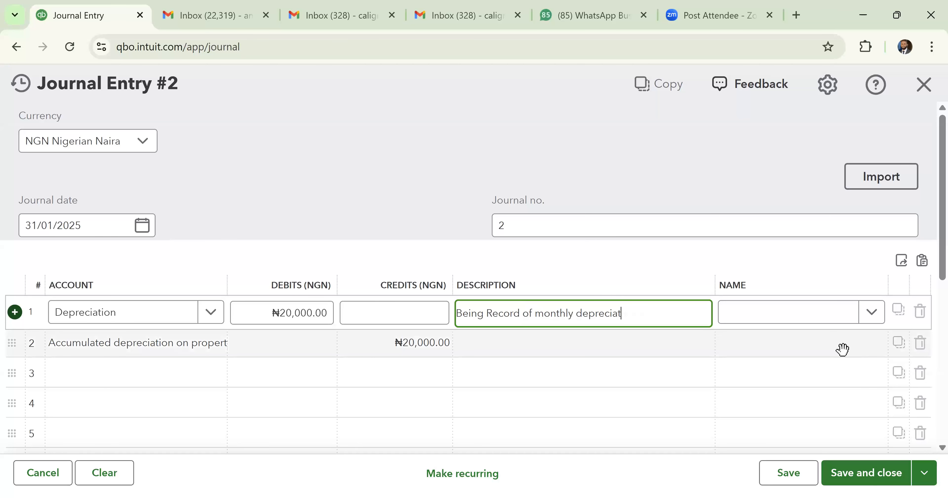
pyautogui.write('ion expense')
pyautogui.click(871, 478)
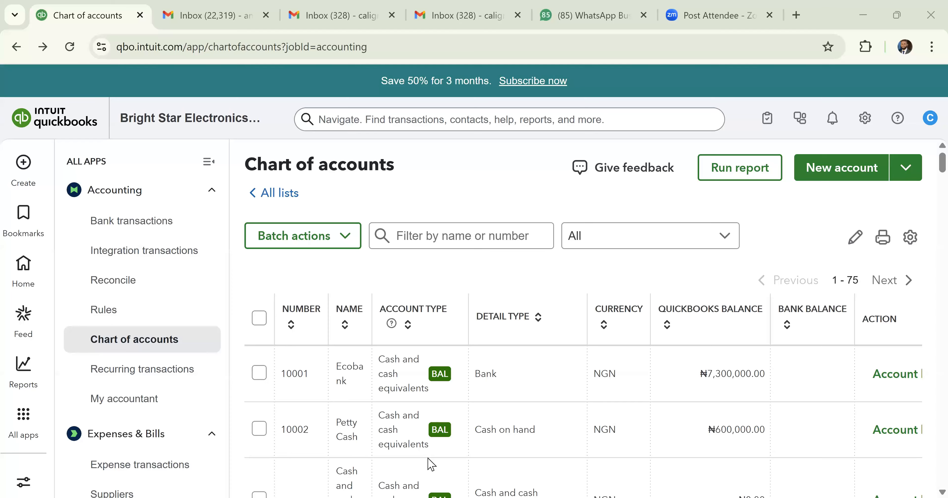
# Open the reconciliation for 10001 Ecobank and set the statement ending balance to 7,000,000 and the ending date to 31/01/2025.
pyautogui.click(124, 284)
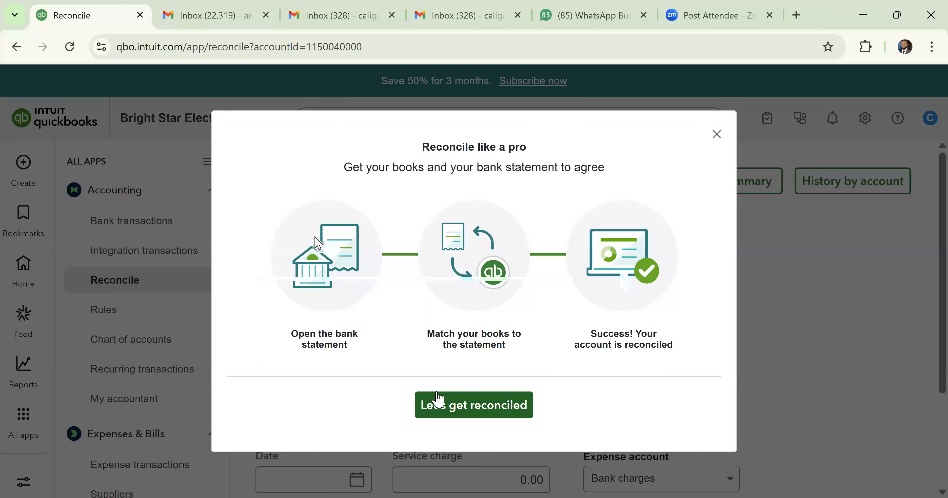
pyautogui.click(438, 402)
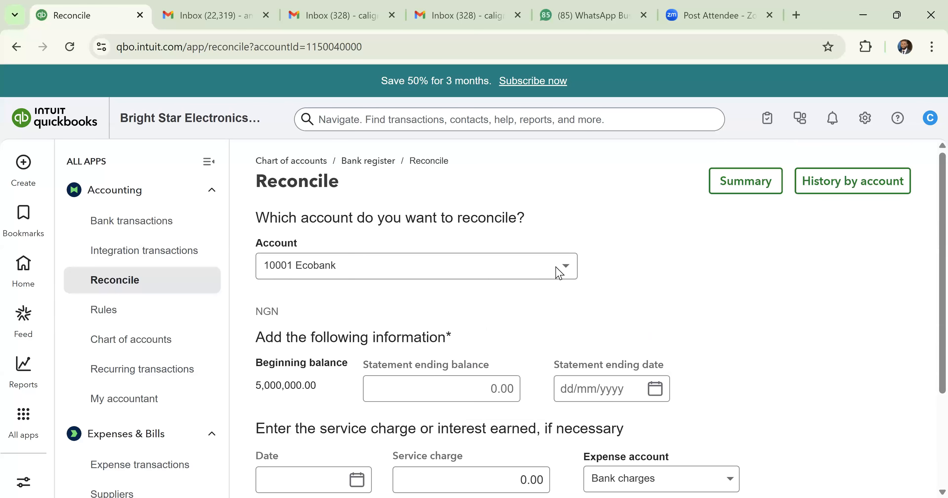
pyautogui.scroll(-3, 256, 285)
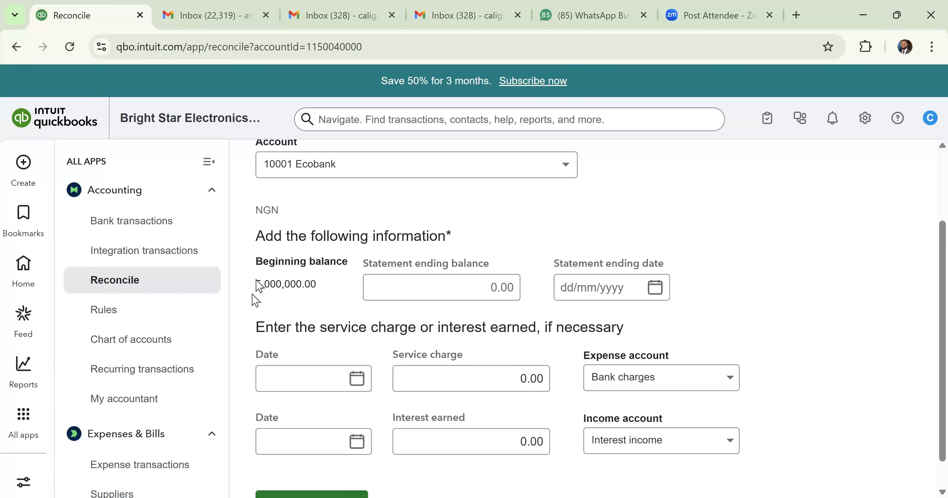
pyautogui.click(497, 285)
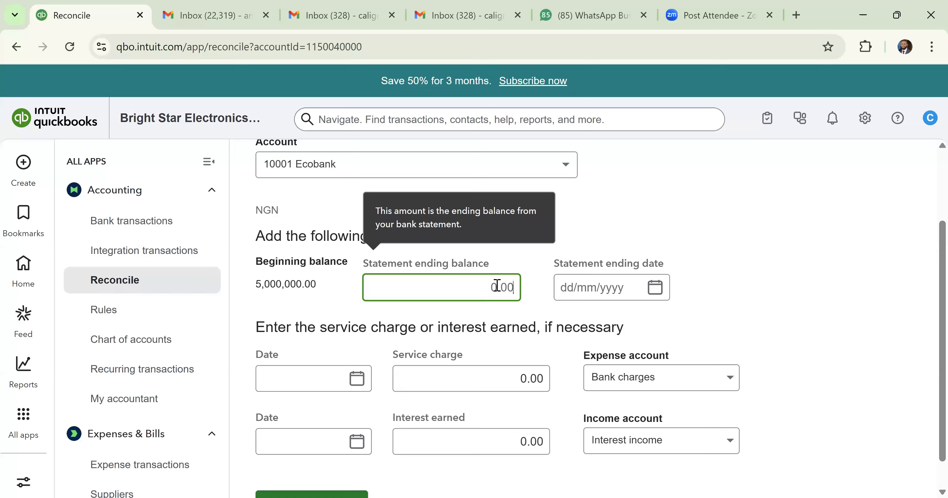
pyautogui.write('7000000')
pyautogui.click(655, 290)
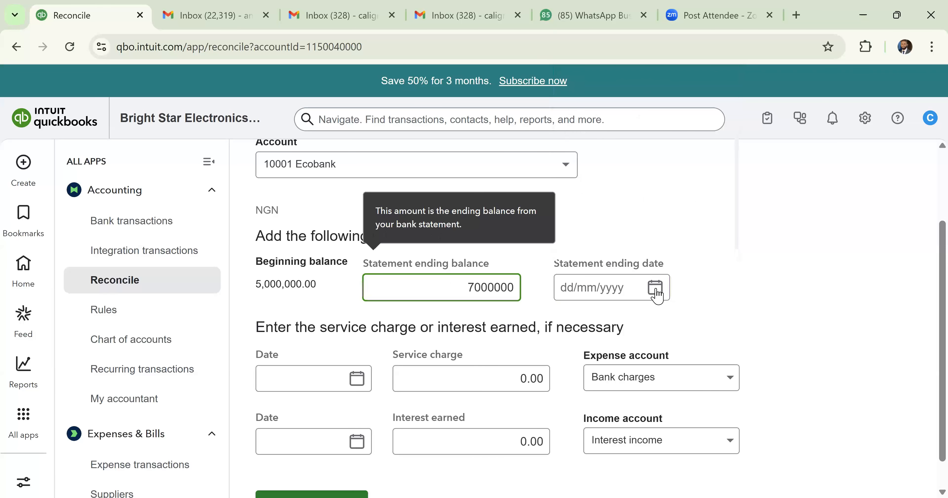
pyautogui.click(656, 289)
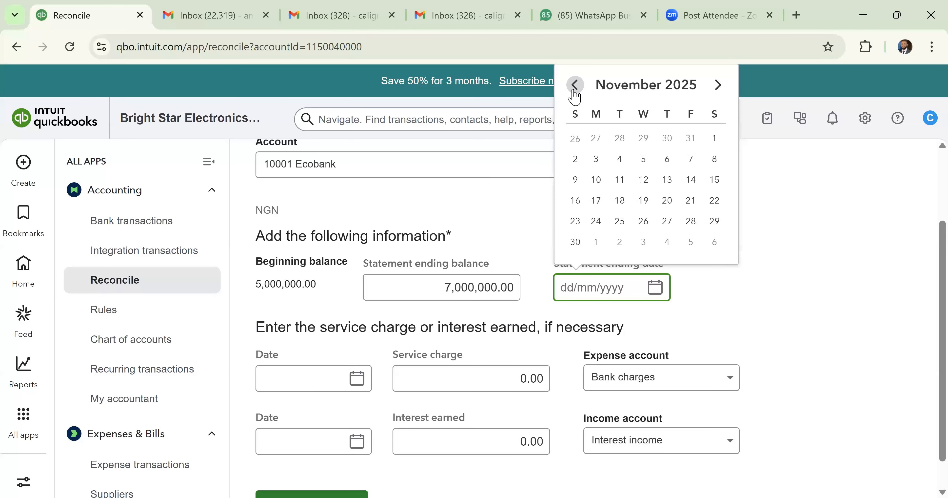
pyautogui.click(575, 91)
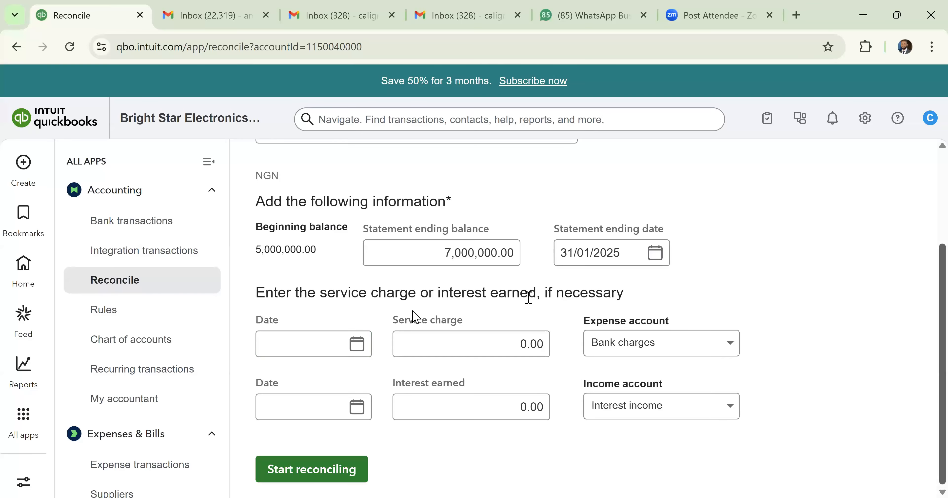
# Enter a service charge of 550 dated 31/01/2025 for the Ecobank reconciliation.
pyautogui.click(351, 333)
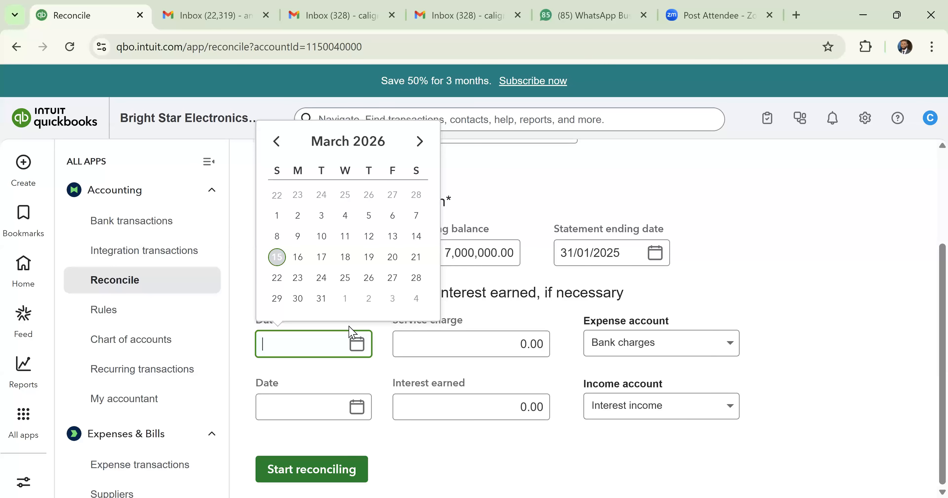
pyautogui.press('pageup')
pyautogui.press('pageup')
pyautogui.press('pageup')
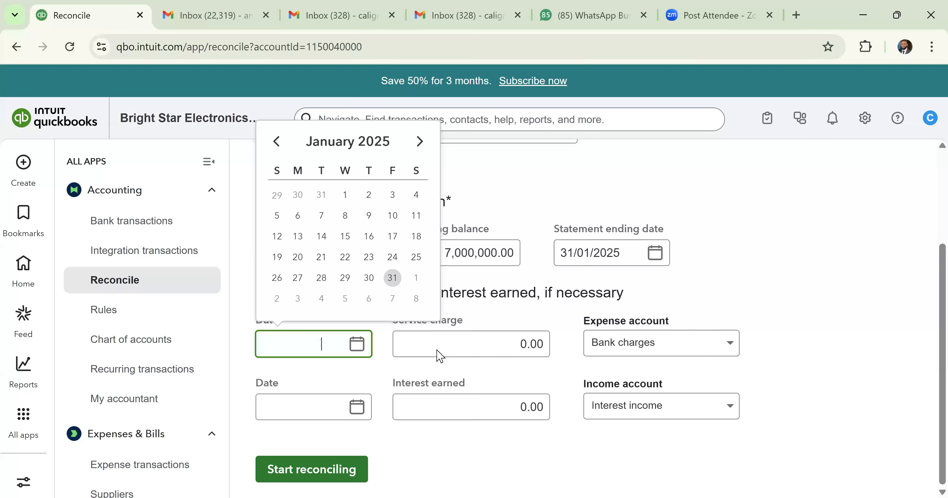
pyautogui.press('Return')
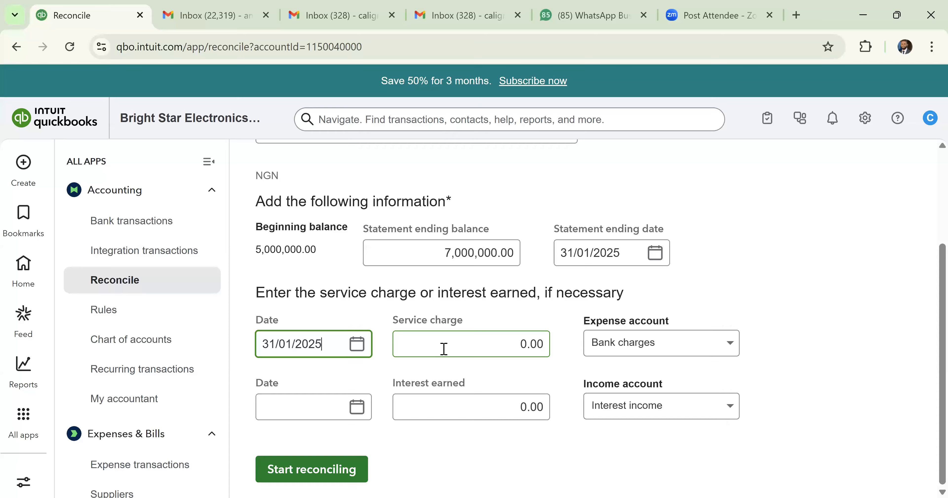
pyautogui.click(444, 348)
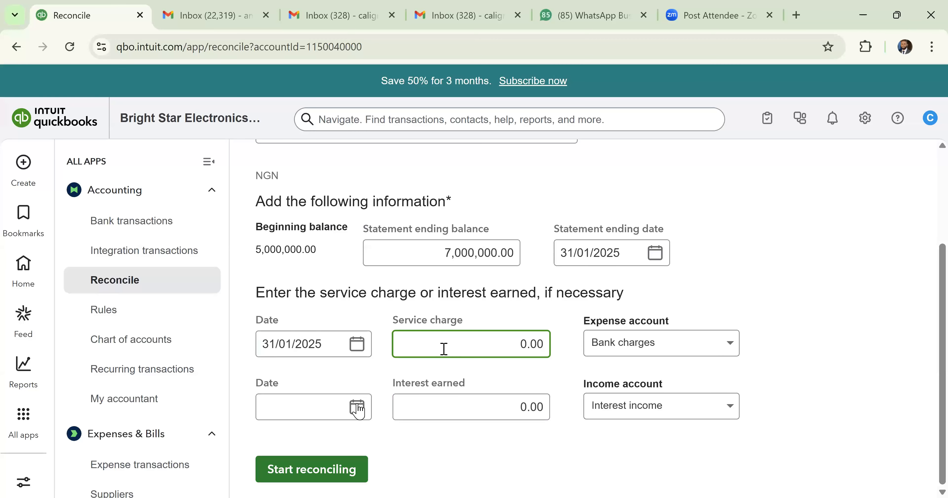
pyautogui.write('550')
# Enter interest earned of 100 dated 31/01/2025 for the Ecobank reconciliation.
pyautogui.click(302, 407)
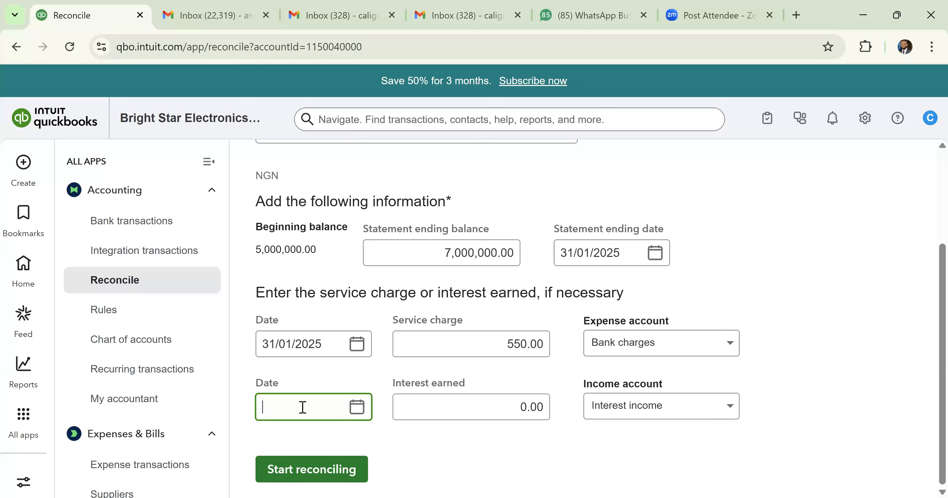
pyautogui.click(271, 203)
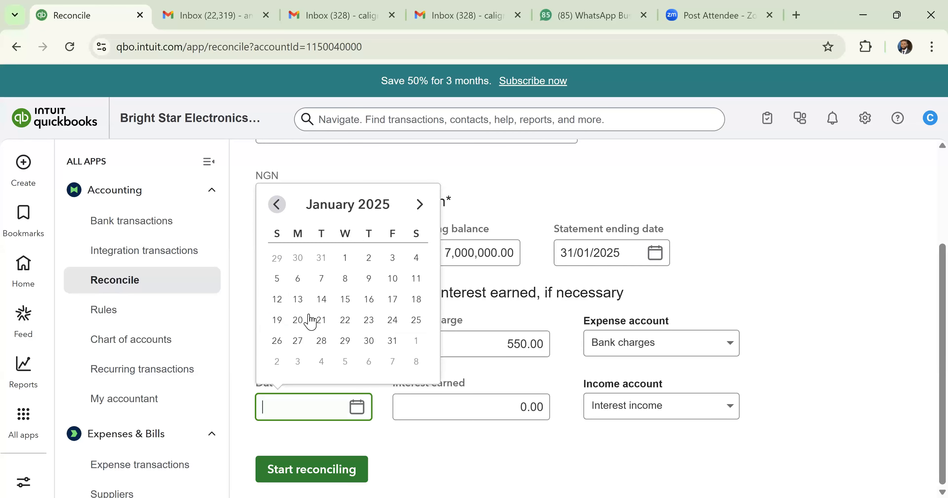
pyautogui.click(393, 341)
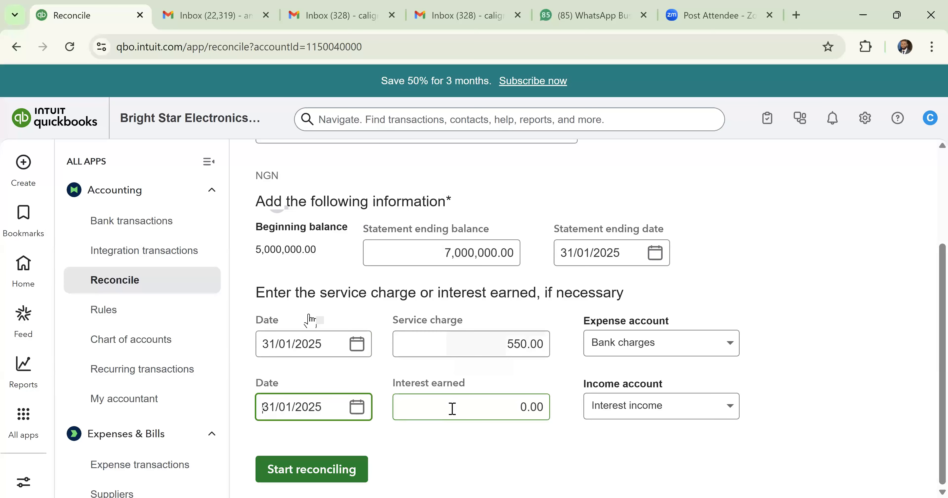
pyautogui.click(452, 408)
pyautogui.write('10')
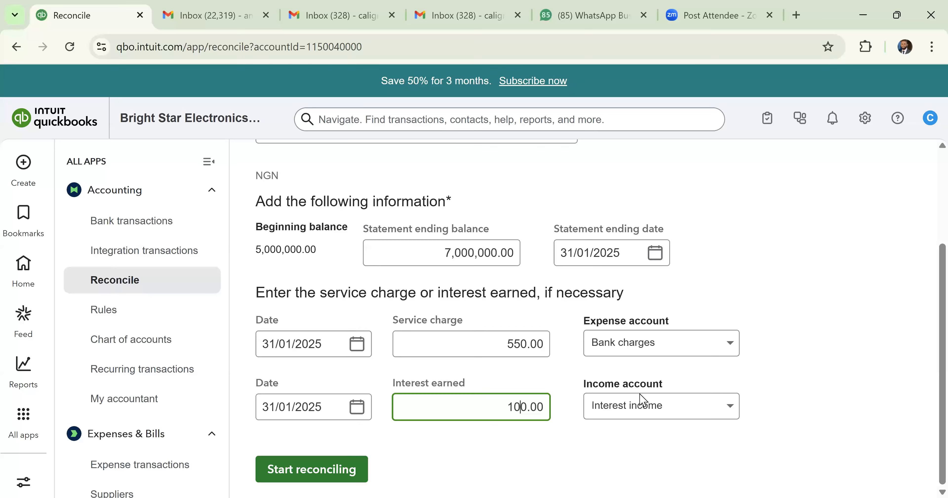
pyautogui.click(928, 408)
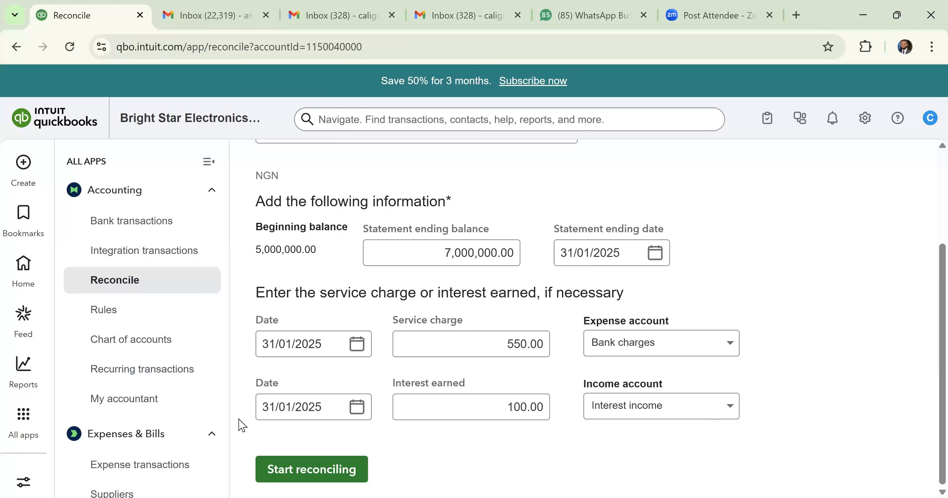
# Start reconciling the Ecobank account and bring up its list of transactions to match.
pyautogui.click(286, 468)
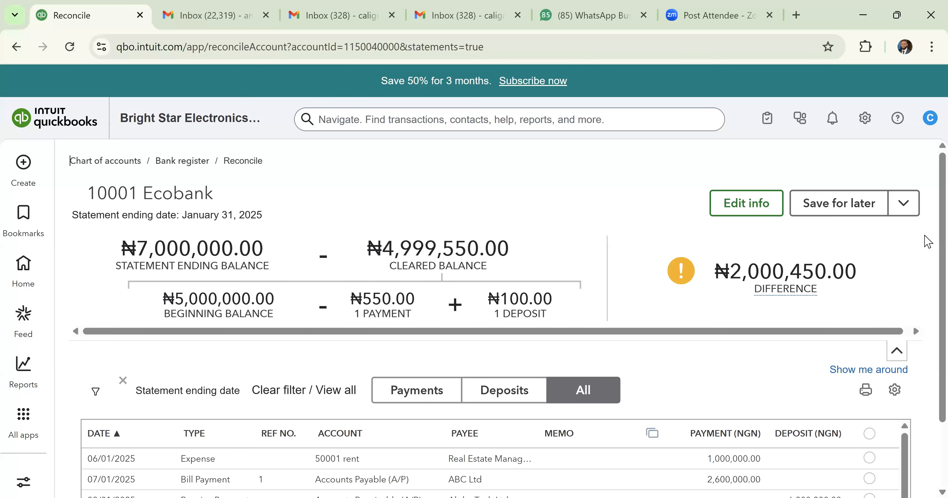
pyautogui.scroll(-1, 926, 326)
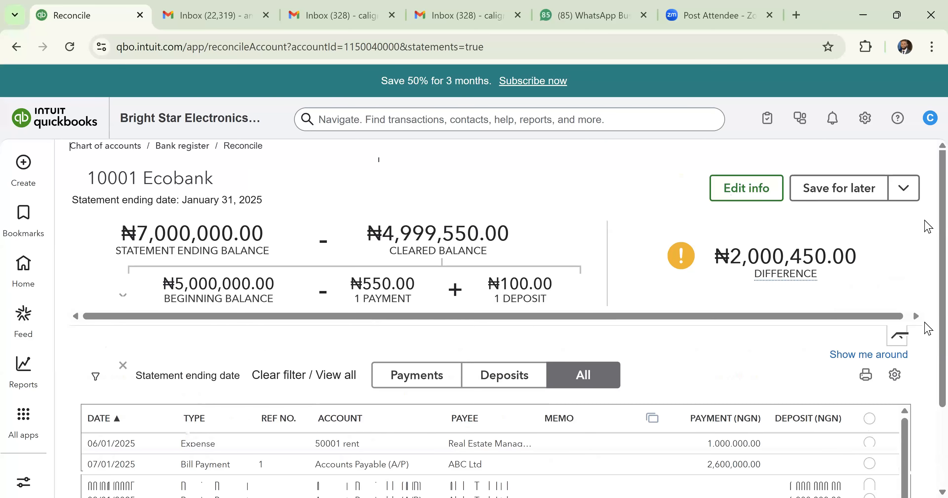
pyautogui.scroll(-2, 752, 414)
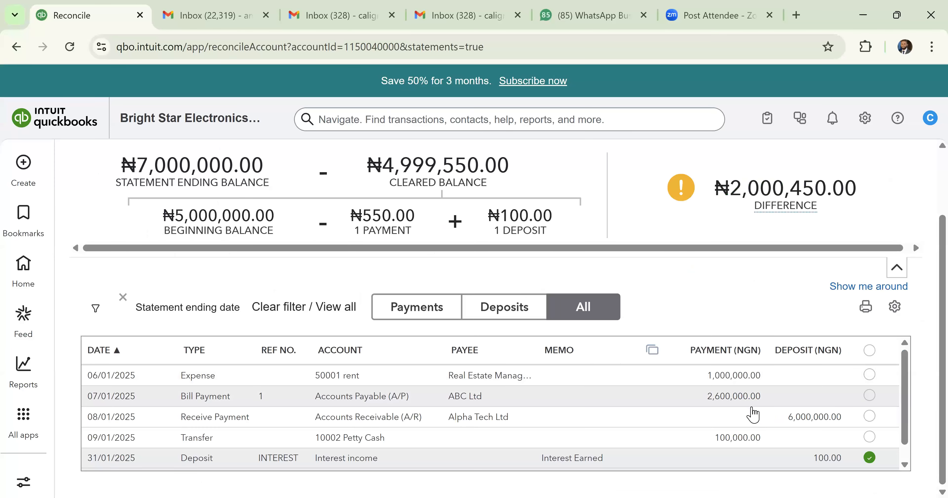
# Mark the rent expense, ABC Ltd bill payment, Alpha Tech Ltd receipt and petty cash transfer as cleared in the Ecobank reconciliation.
pyautogui.scroll(2, 753, 415)
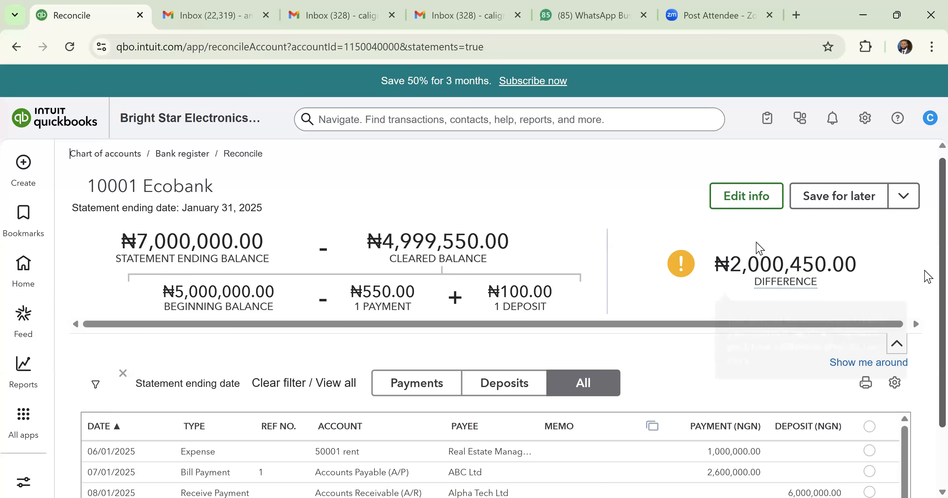
pyautogui.moveTo(824, 271)
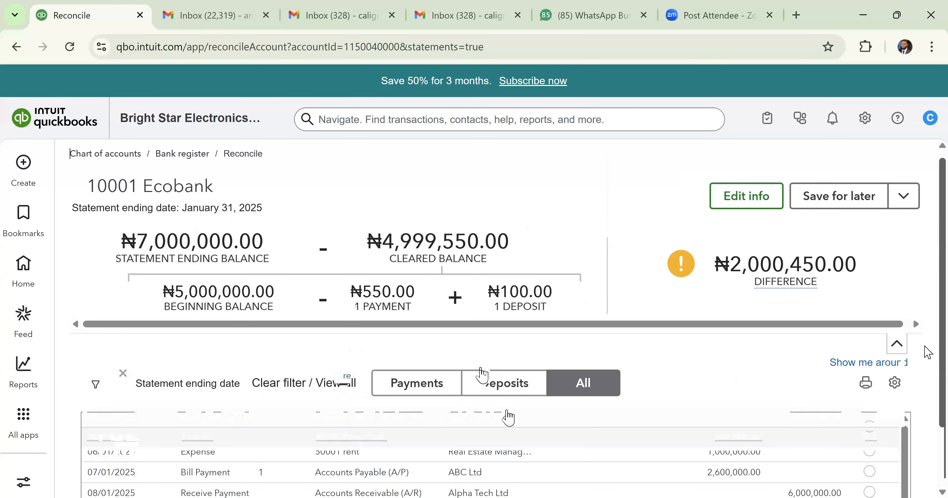
pyautogui.scroll(-2, 539, 381)
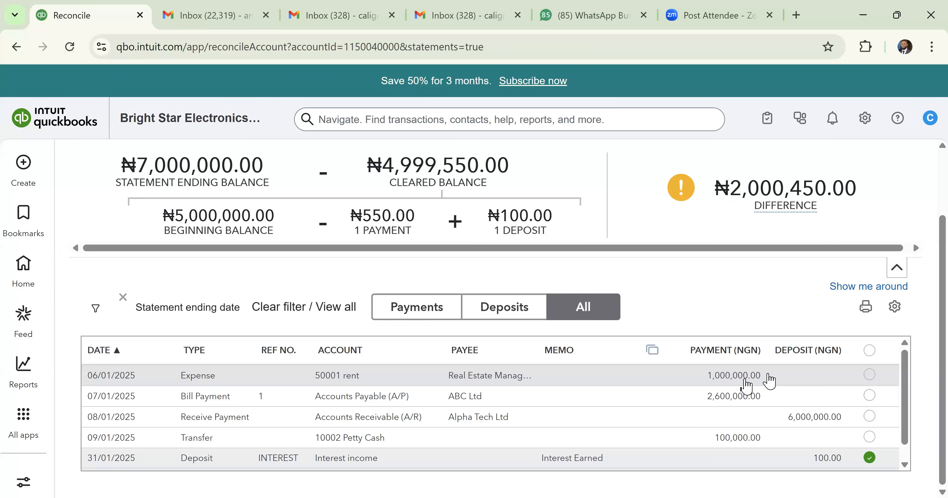
pyautogui.click(870, 375)
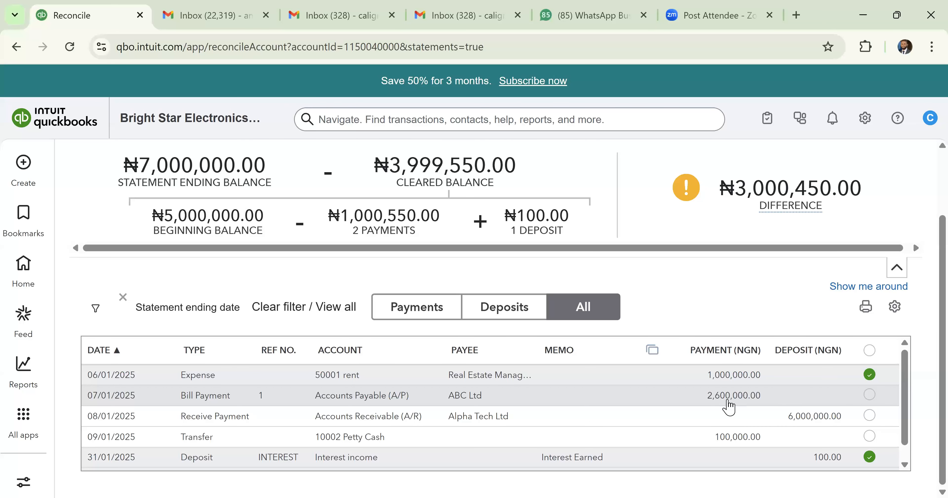
pyautogui.click(729, 402)
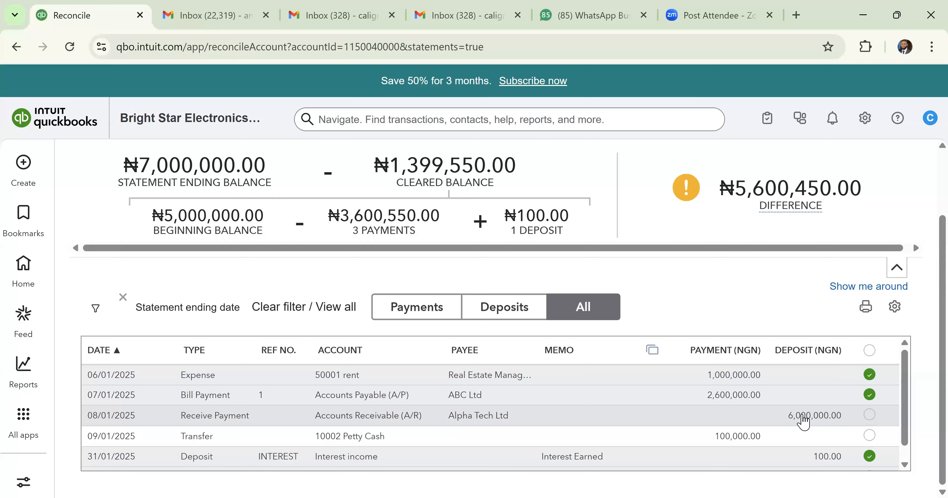
pyautogui.click(871, 415)
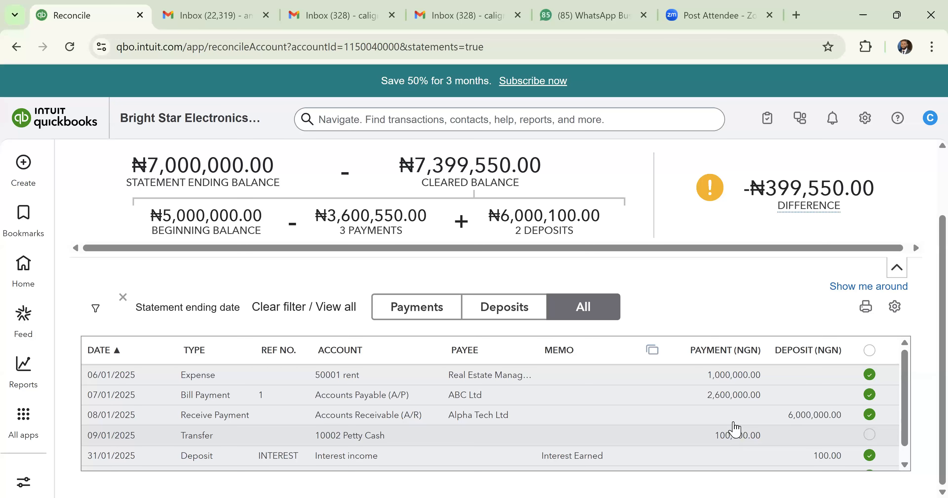
pyautogui.click(870, 435)
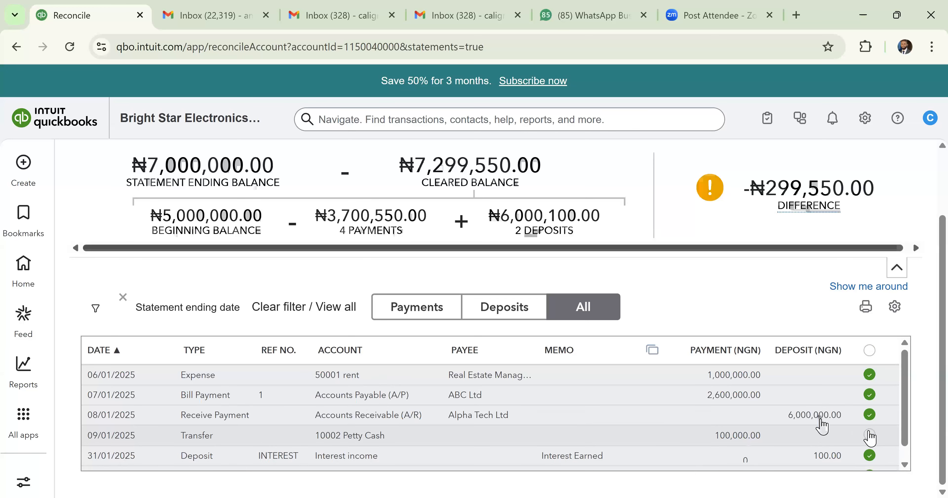
pyautogui.scroll(-1, 906, 422)
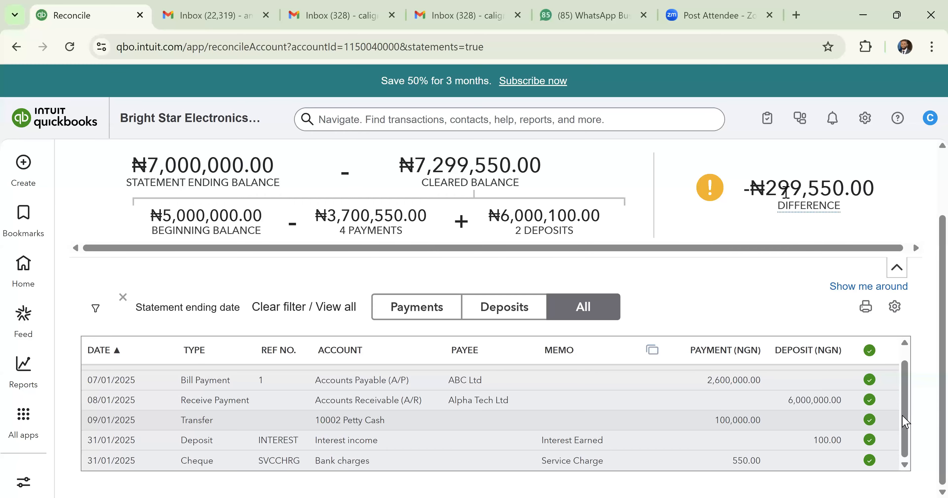
# Examine the reconciliation difference, the cleared transactions and the available options for finishing or saving the reconciliation.
pyautogui.moveTo(828, 190)
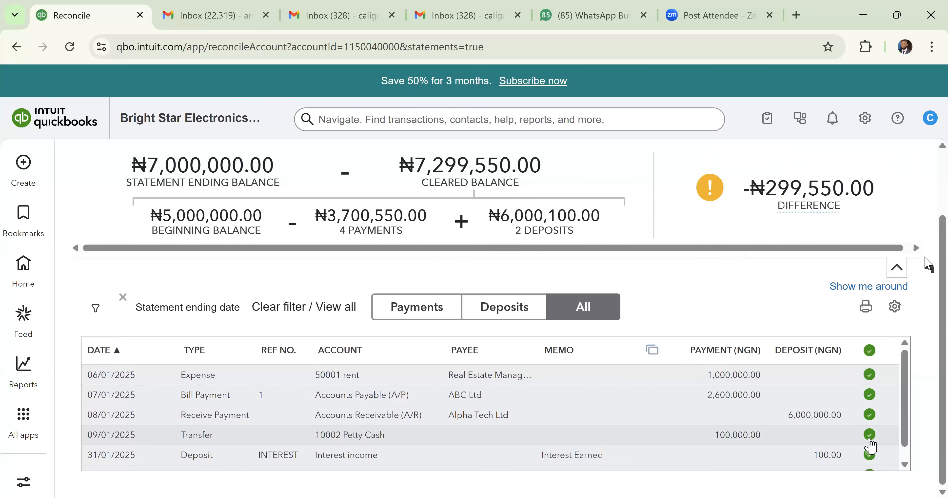
pyautogui.scroll(2, 814, 271)
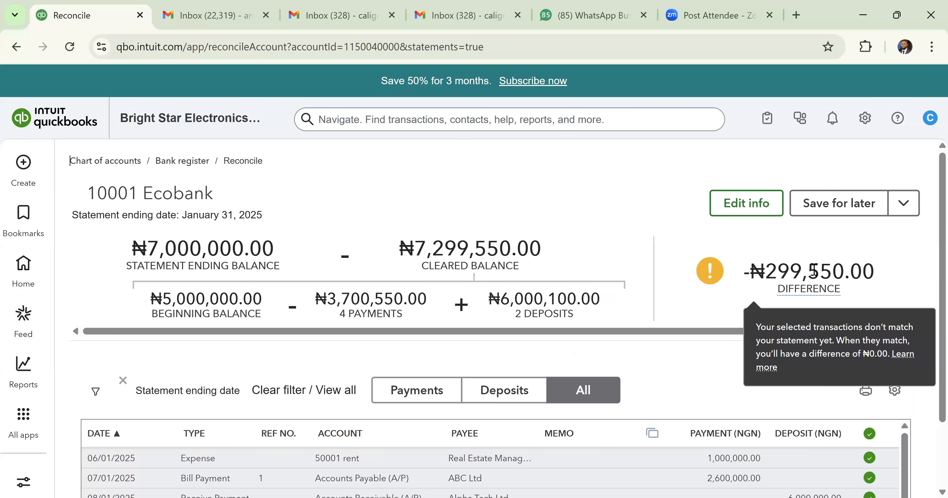
pyautogui.click(904, 203)
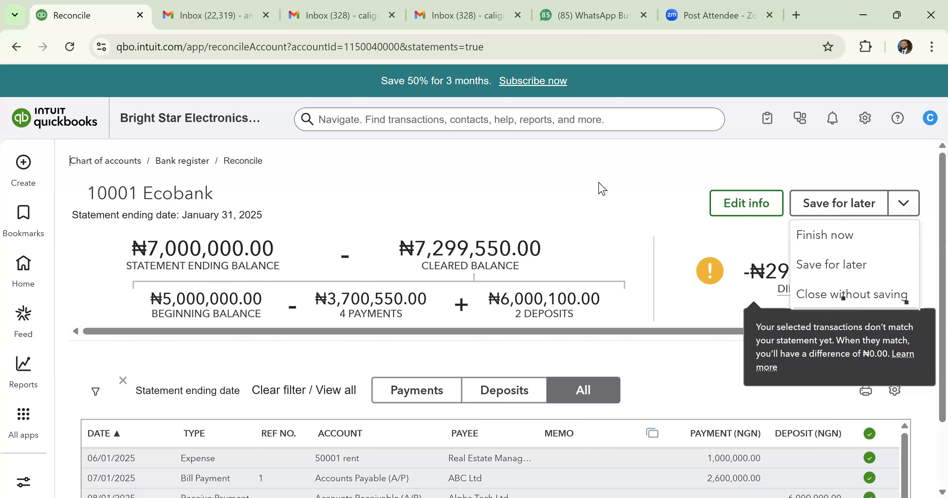
pyautogui.click(839, 376)
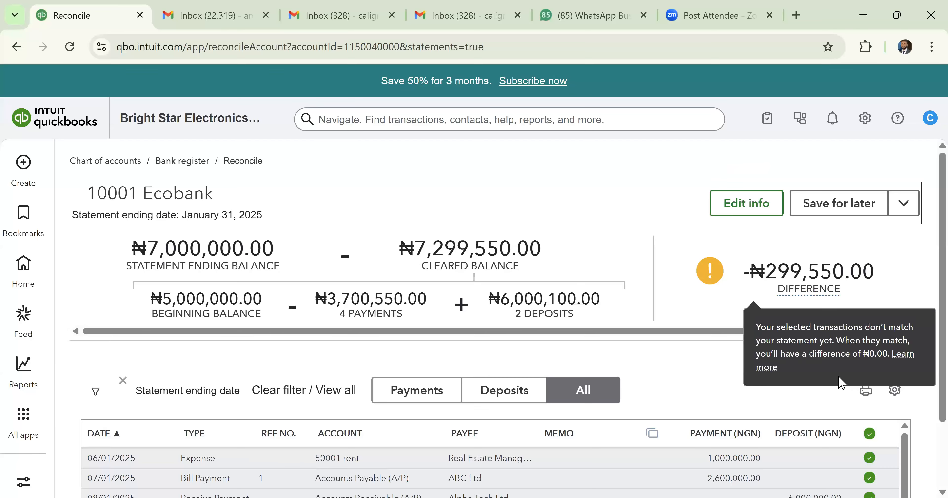
pyautogui.scroll(-1, 913, 452)
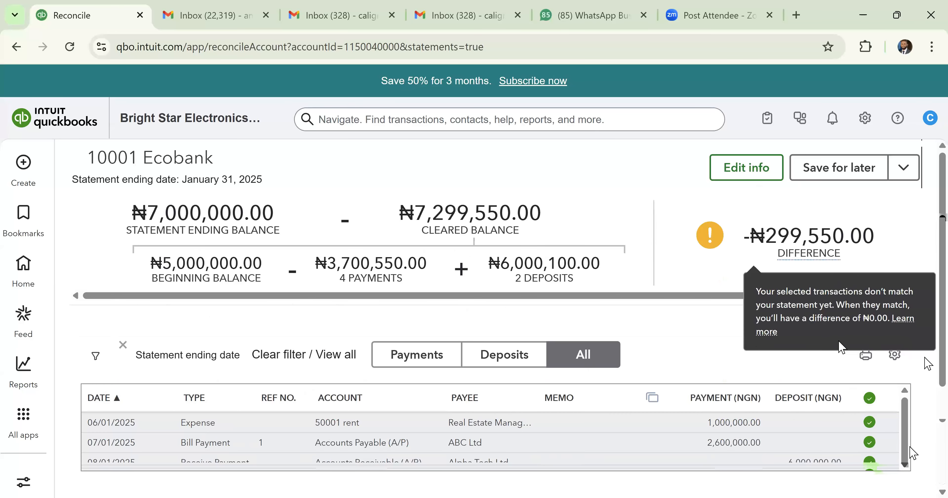
pyautogui.scroll(-1, 924, 368)
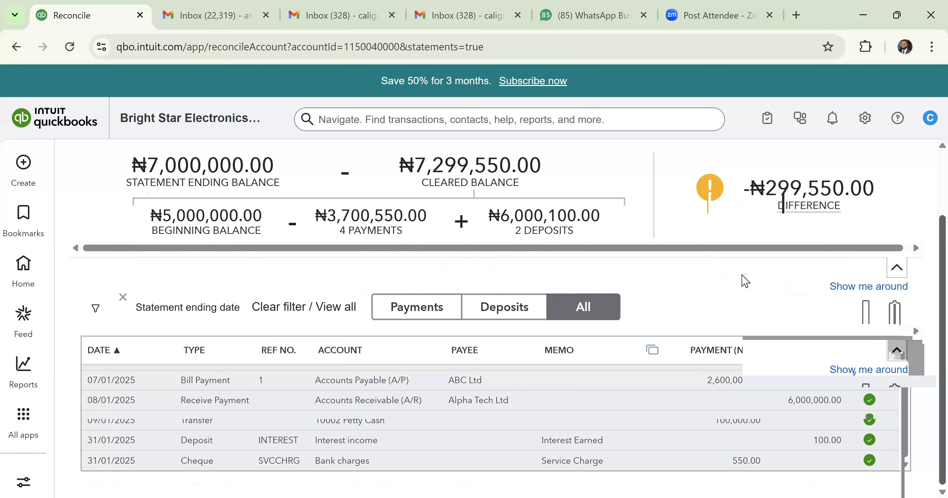
pyautogui.scroll(2, 743, 280)
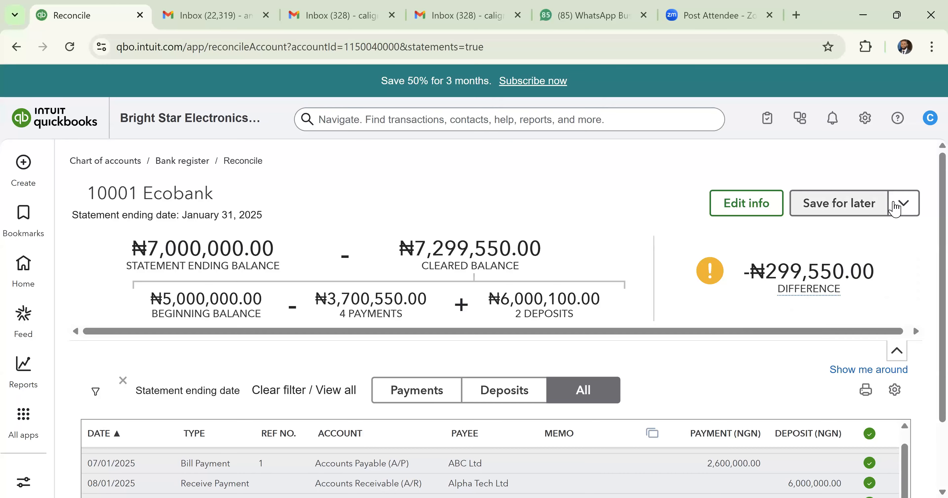
pyautogui.click(895, 207)
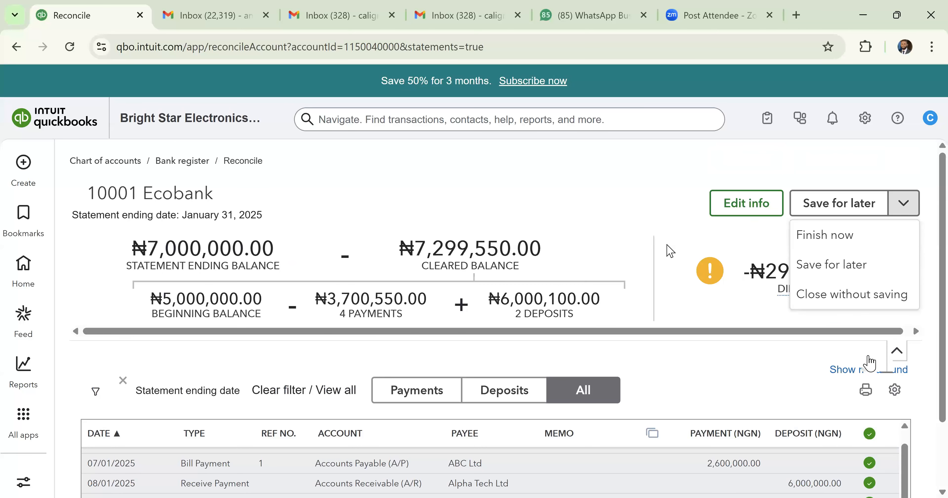
pyautogui.scroll(-1, 872, 355)
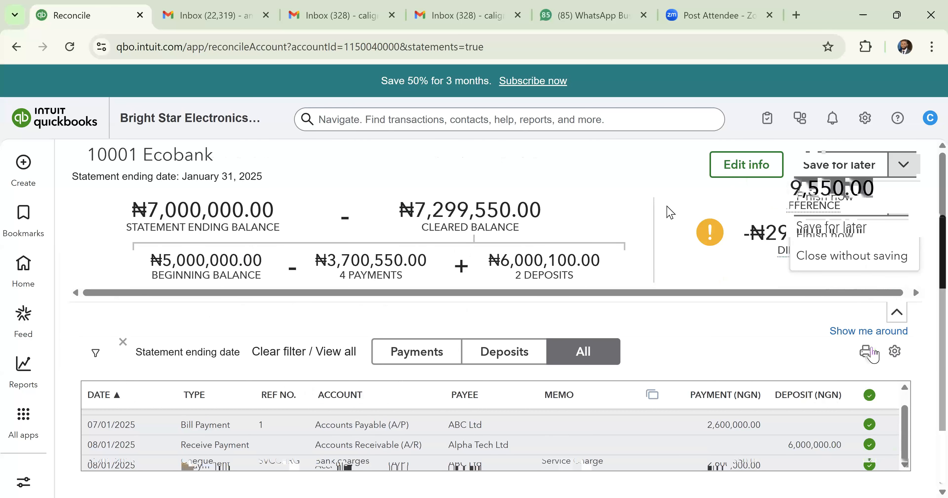
pyautogui.scroll(-1, 872, 357)
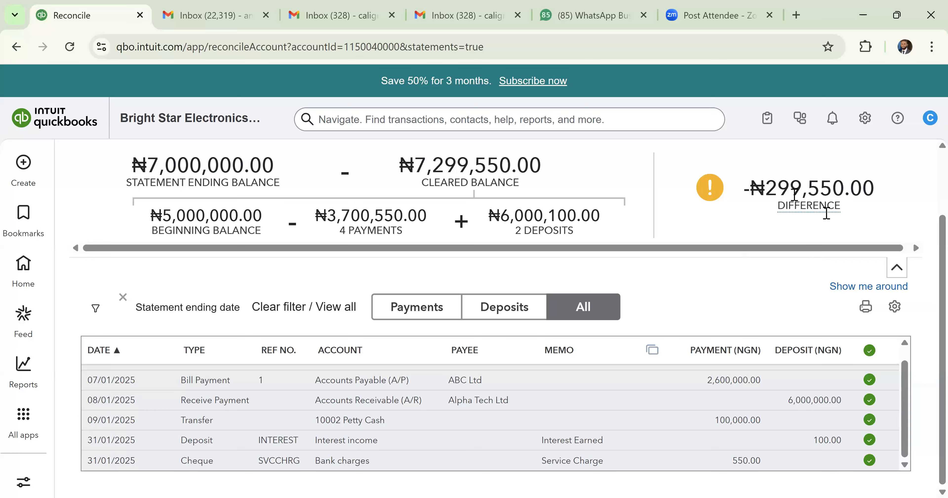
pyautogui.moveTo(827, 213)
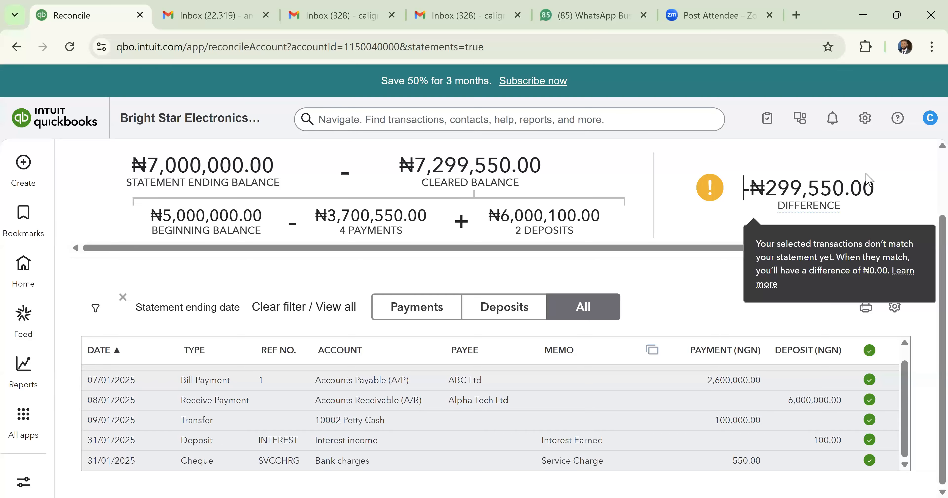
# Leave the adjustment prompt without adding an adjustment and save the Ecobank reconciliation for later.
pyautogui.scroll(3, 868, 179)
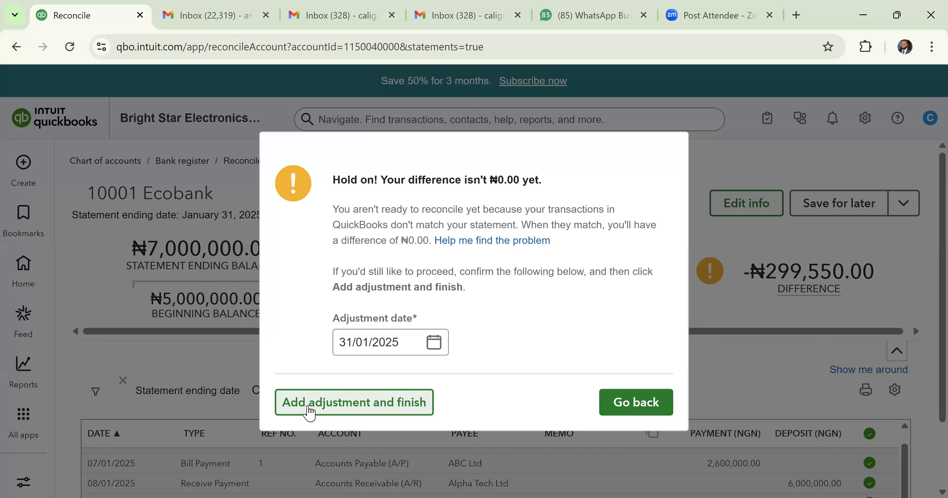
pyautogui.click(366, 346)
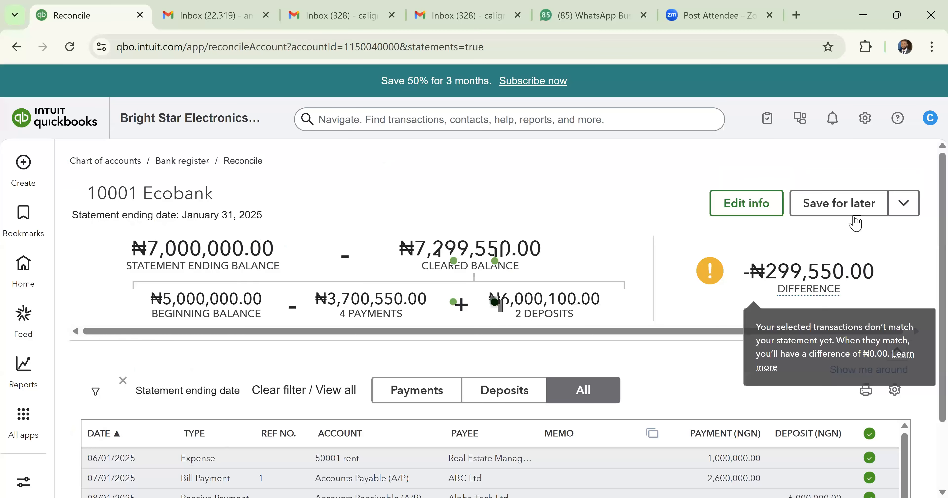
pyautogui.click(854, 216)
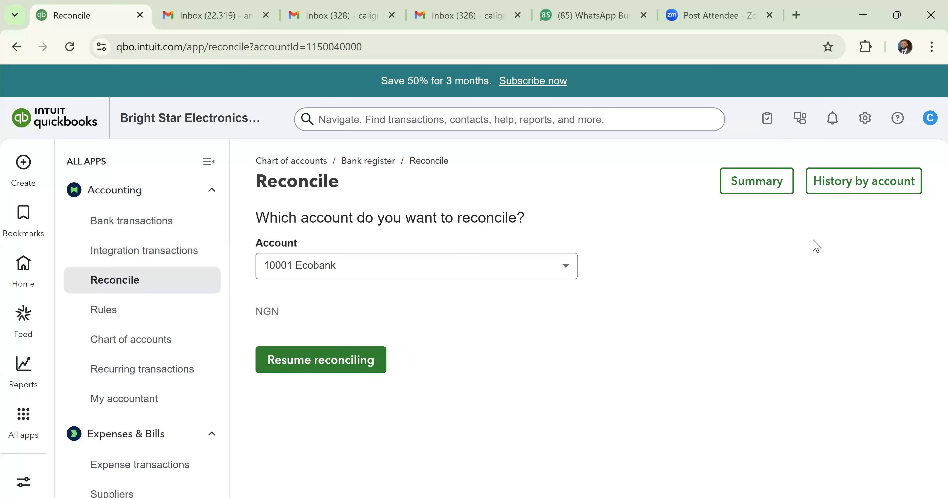
# Resume the Ecobank reconciliation and finish it by adding an adjustment dated 31/01/2025.
pyautogui.click(298, 360)
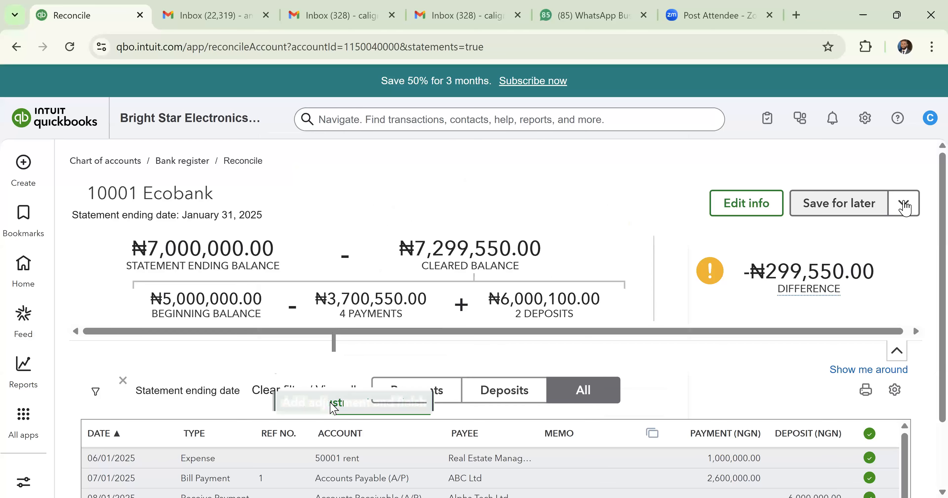
pyautogui.click(333, 408)
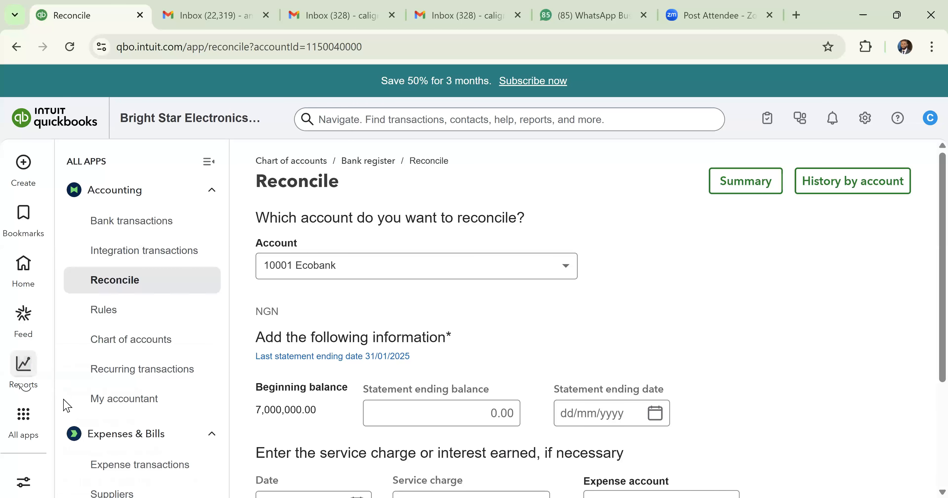
# Open the Balance Sheet standard report and set its custom period from 01/01/2025 to 31/12/2025.
pyautogui.click(31, 368)
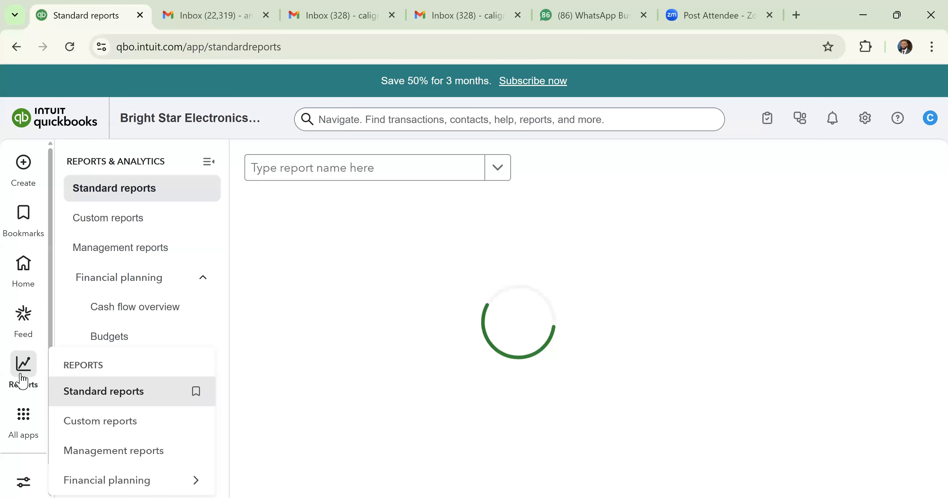
pyautogui.click(295, 280)
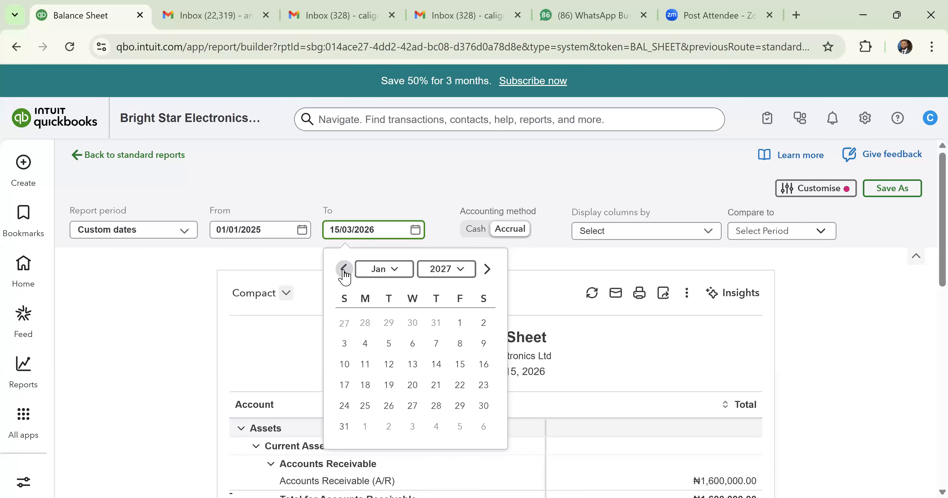
pyautogui.click(344, 269)
pyautogui.click(344, 270)
pyautogui.click(344, 270)
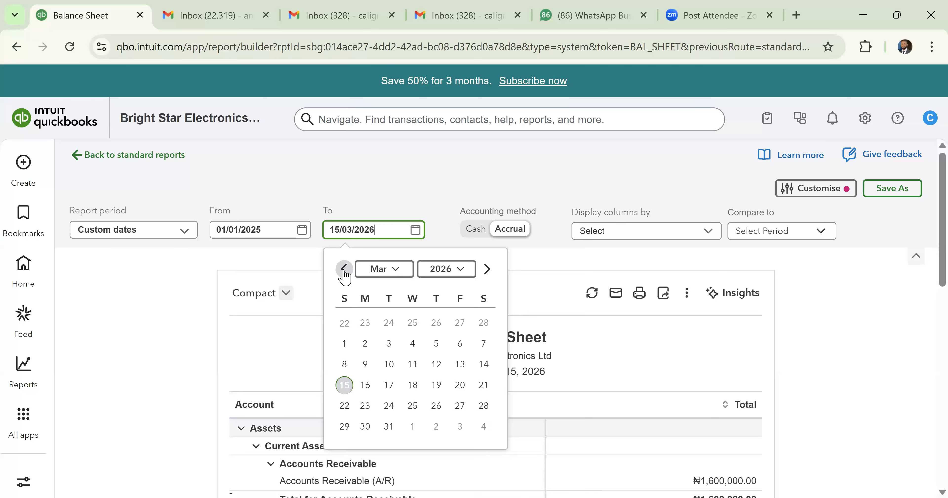
pyautogui.click(343, 270)
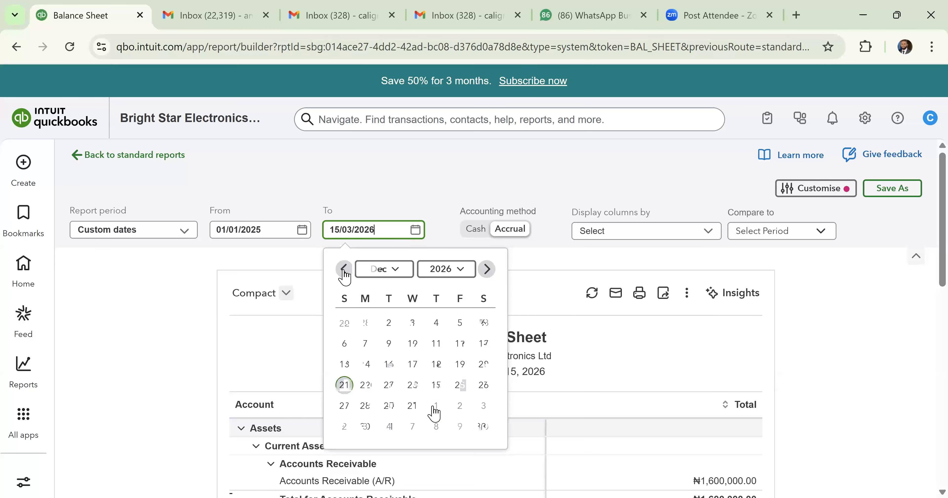
pyautogui.click(413, 405)
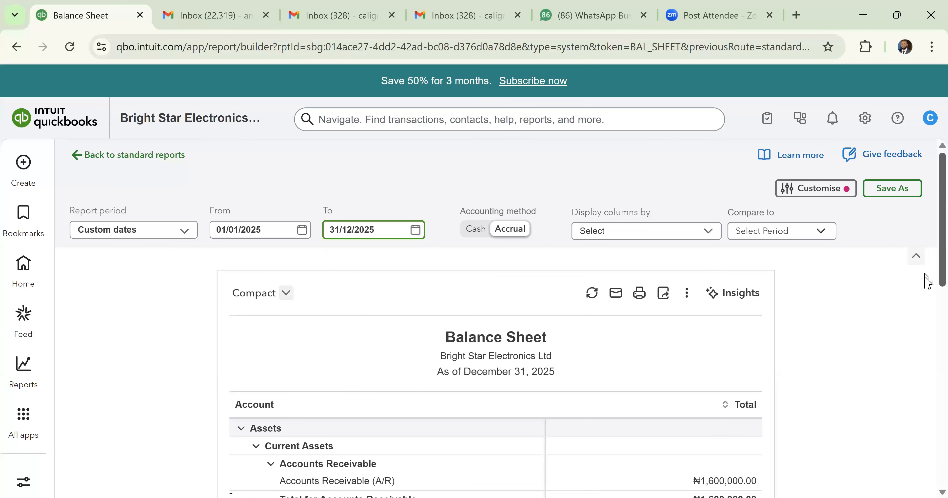
# Review the Balance Sheet, then export it to Excel and show the downloaded file in its folder.
pyautogui.scroll(-2, 928, 279)
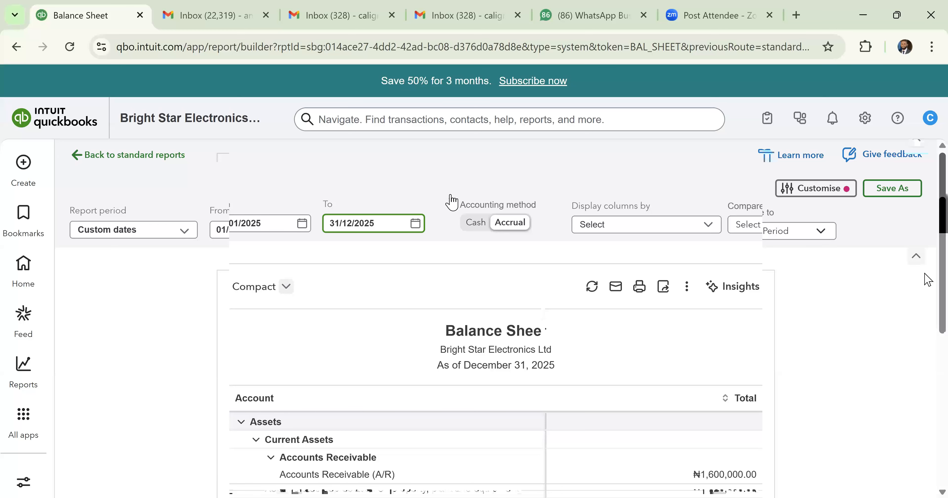
pyautogui.scroll(-2, 905, 263)
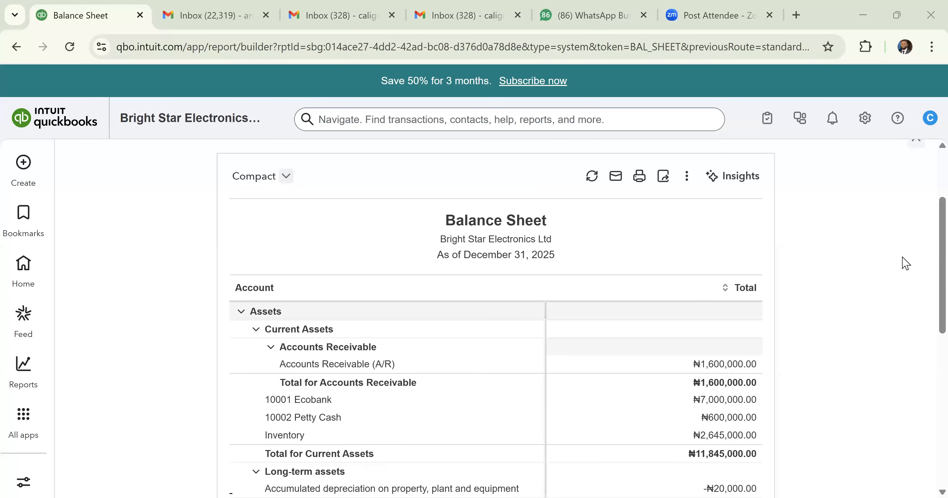
pyautogui.scroll(-1, 905, 263)
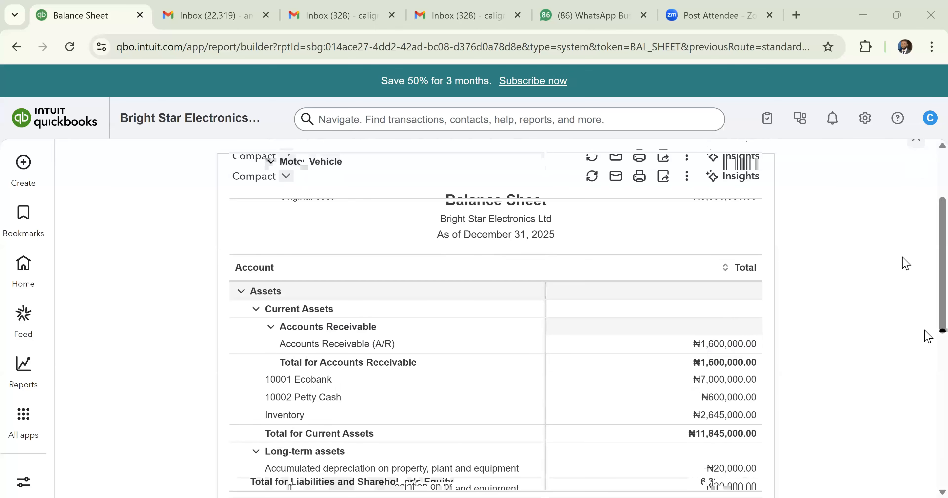
pyautogui.scroll(3, 927, 336)
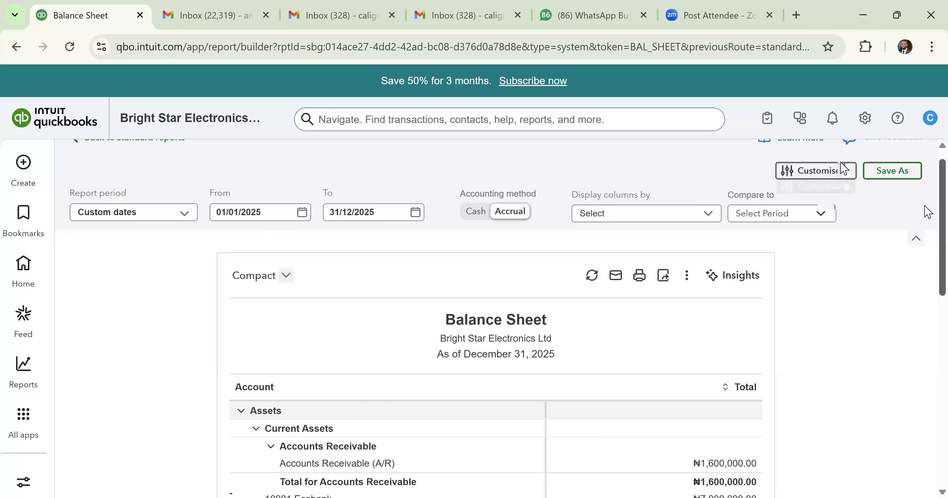
pyautogui.scroll(1, 662, 293)
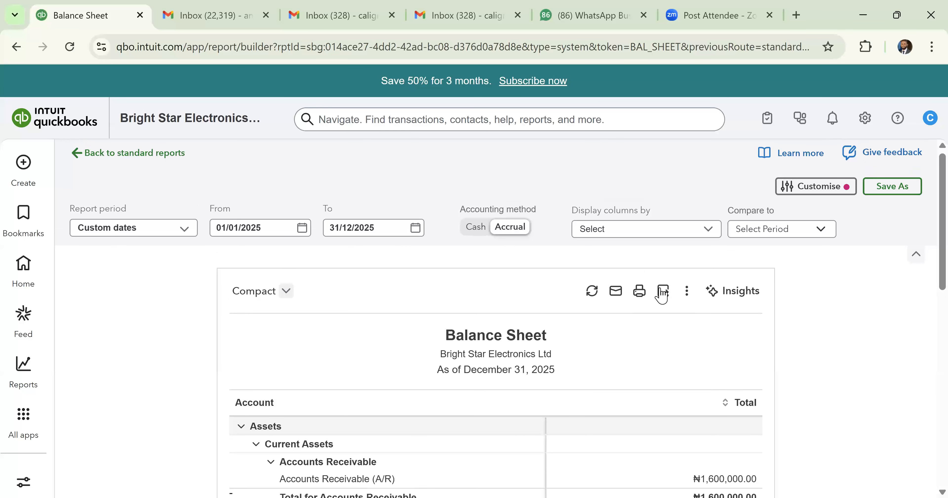
pyautogui.click(663, 293)
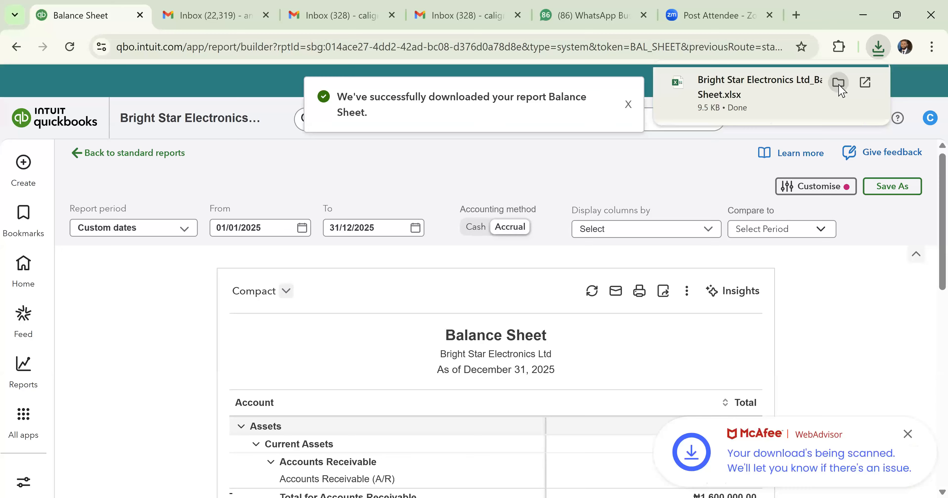
pyautogui.click(840, 86)
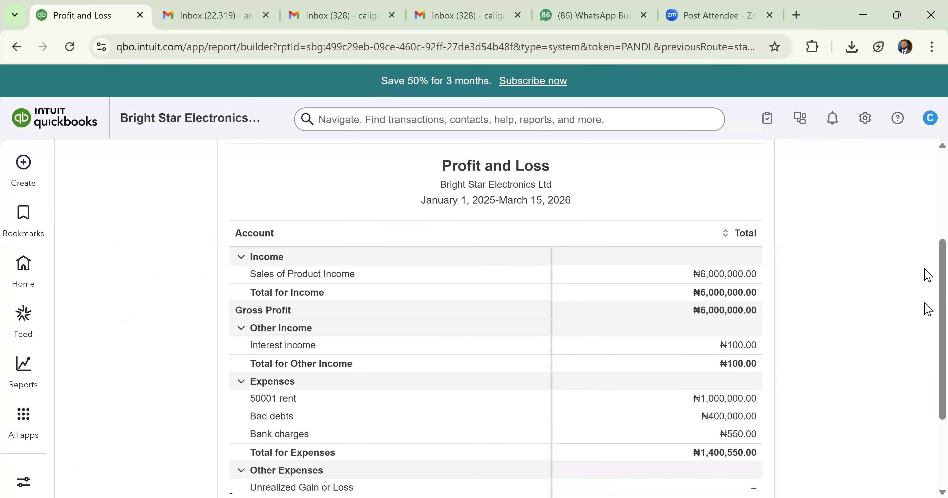
# Set the Profit and Loss report's end date to 31/12/2025 and export the report to Excel.
pyautogui.scroll(3, 928, 302)
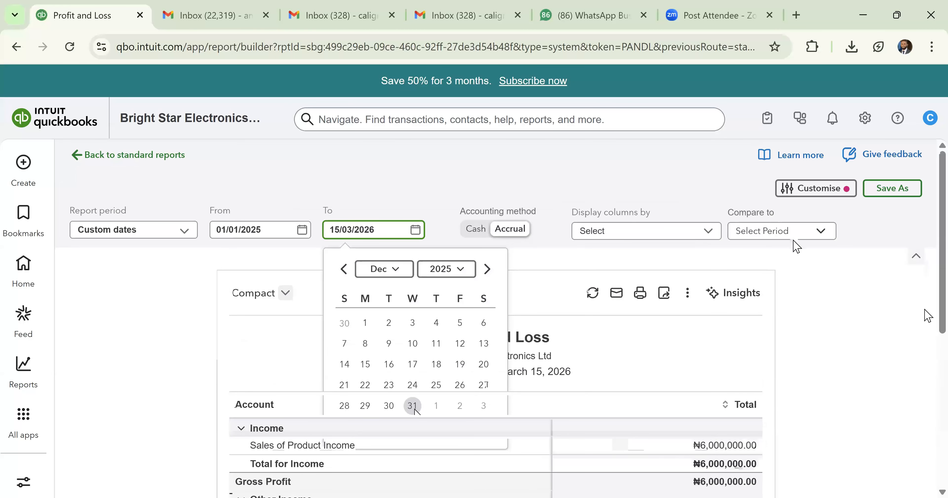
pyautogui.click(412, 406)
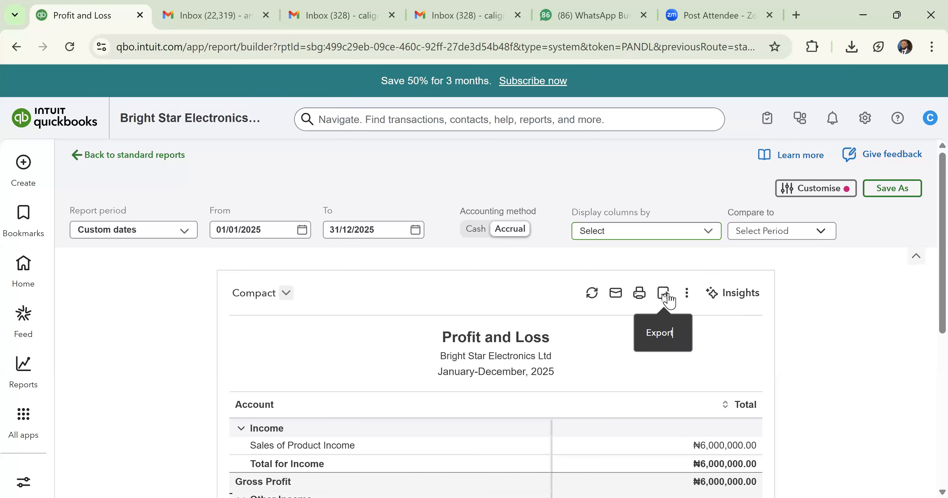
pyautogui.click(664, 293)
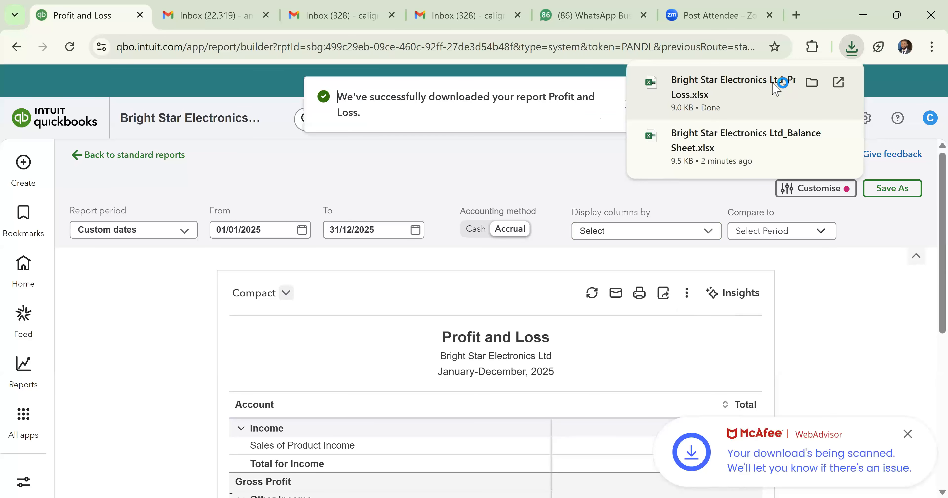